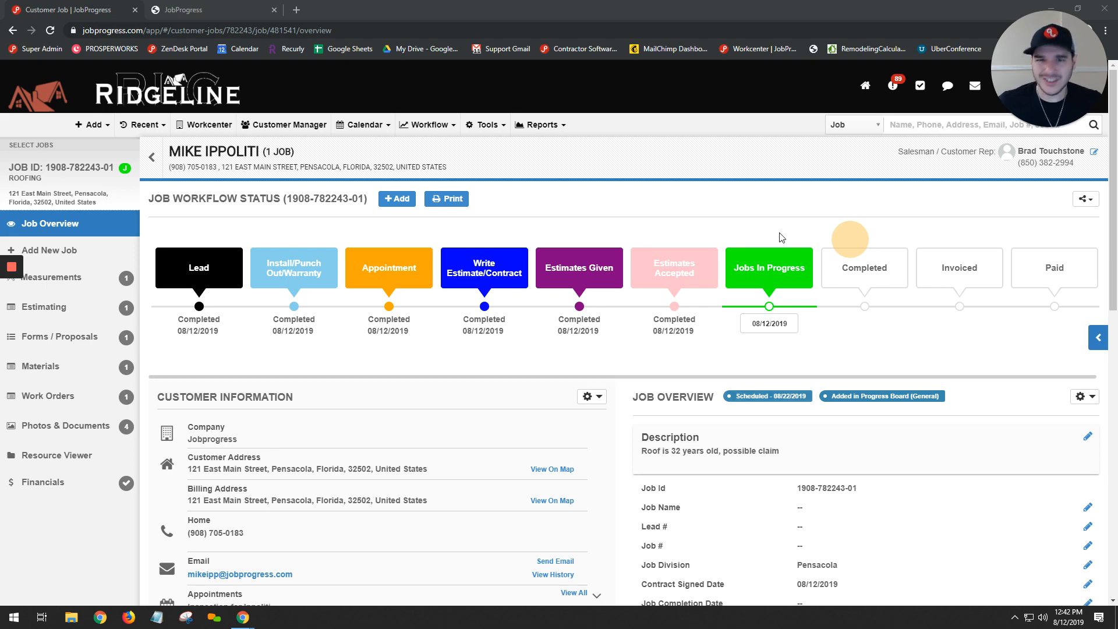
- Open the job's financial summary
{"action": "left_click", "coordinate": [24, 492]}
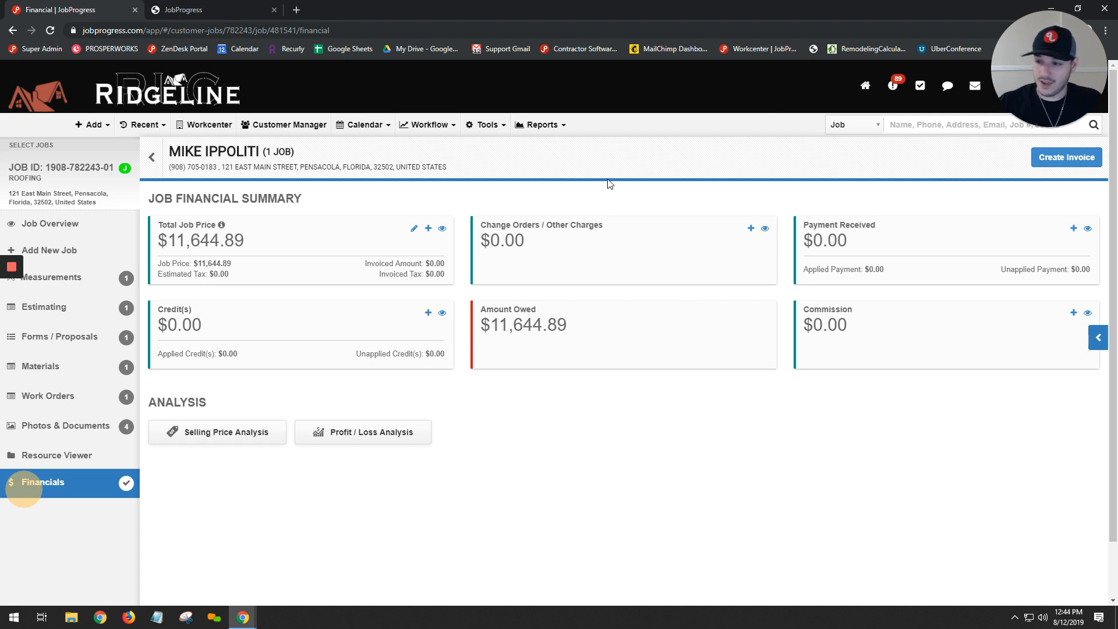
{"action": "left_click", "coordinate": [429, 229]}
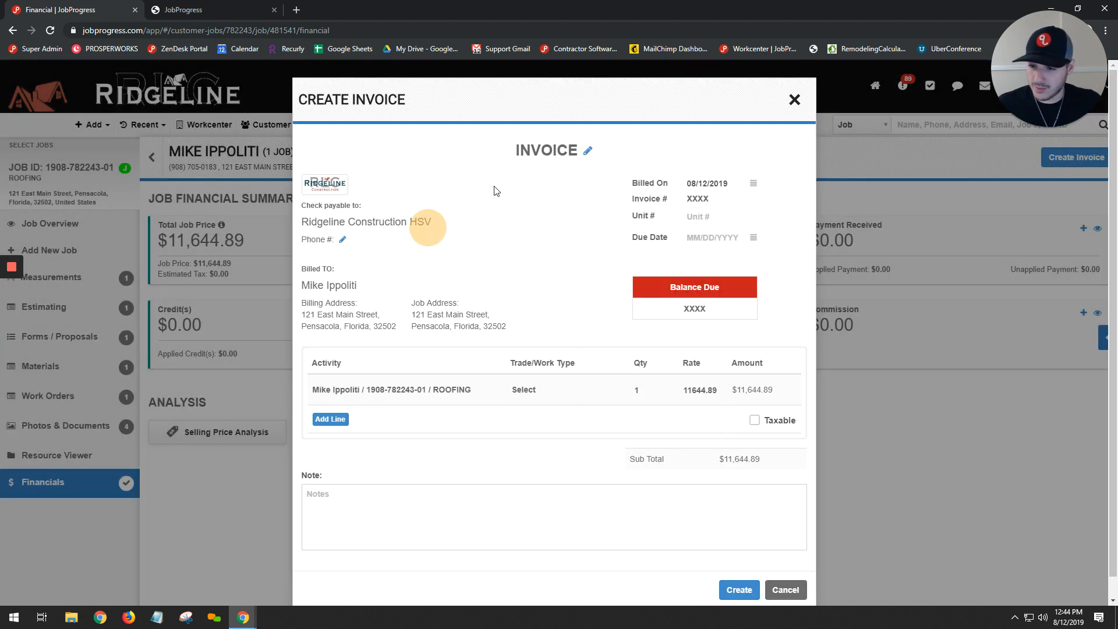
{"action": "left_click", "coordinate": [666, 410]}
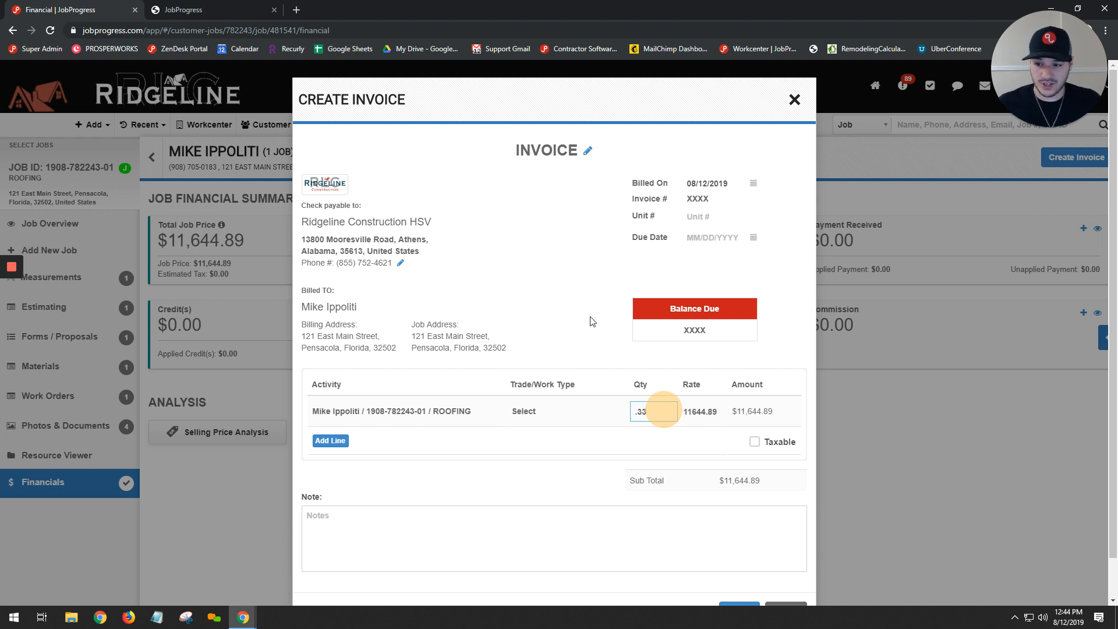
{"action": "left_click", "coordinate": [572, 264]}
{"action": "scroll", "coordinate": [572, 264], "scroll_direction": "down", "scroll_amount": 1}
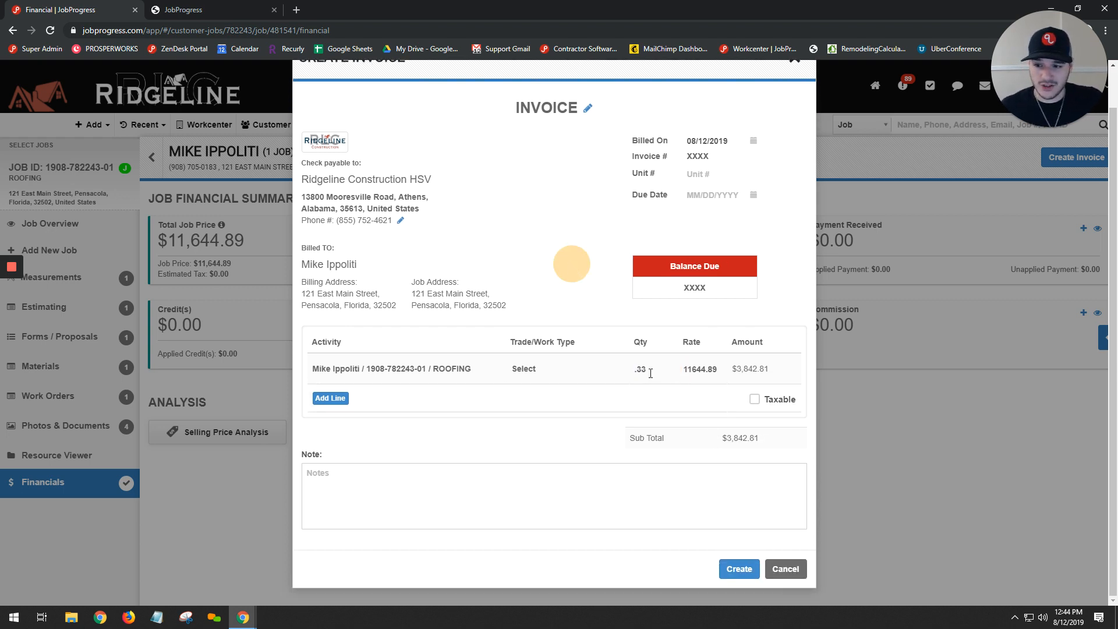
{"action": "double_click", "coordinate": [757, 441]}
{"action": "left_click", "coordinate": [705, 464]}
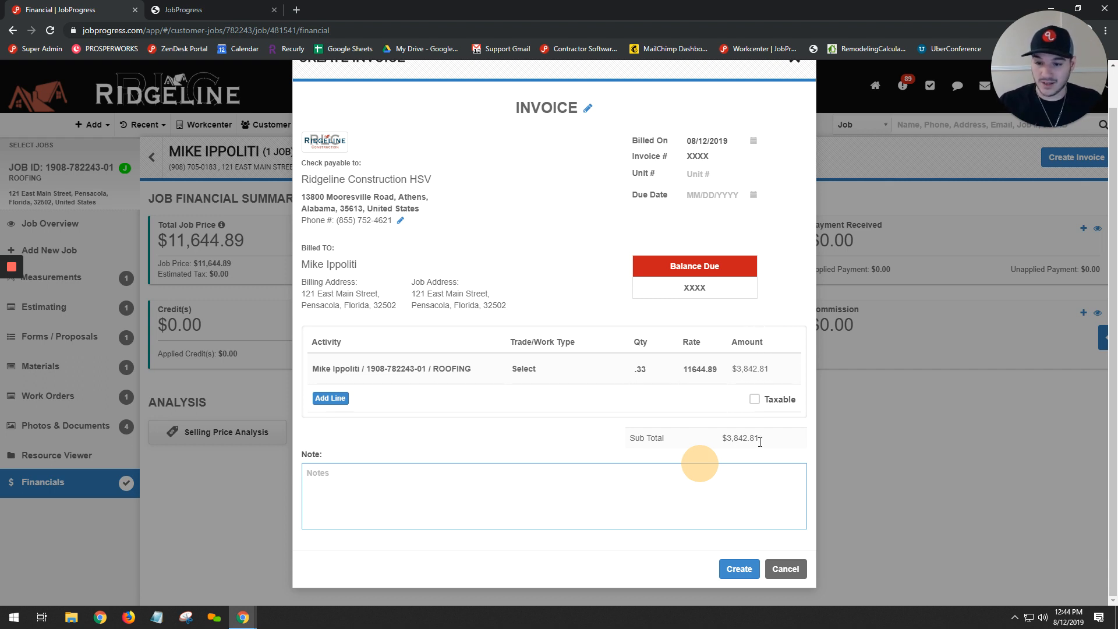
{"action": "left_click_drag", "start_coordinate": [760, 442], "coordinate": [721, 435]}
{"action": "left_click", "coordinate": [717, 434]}
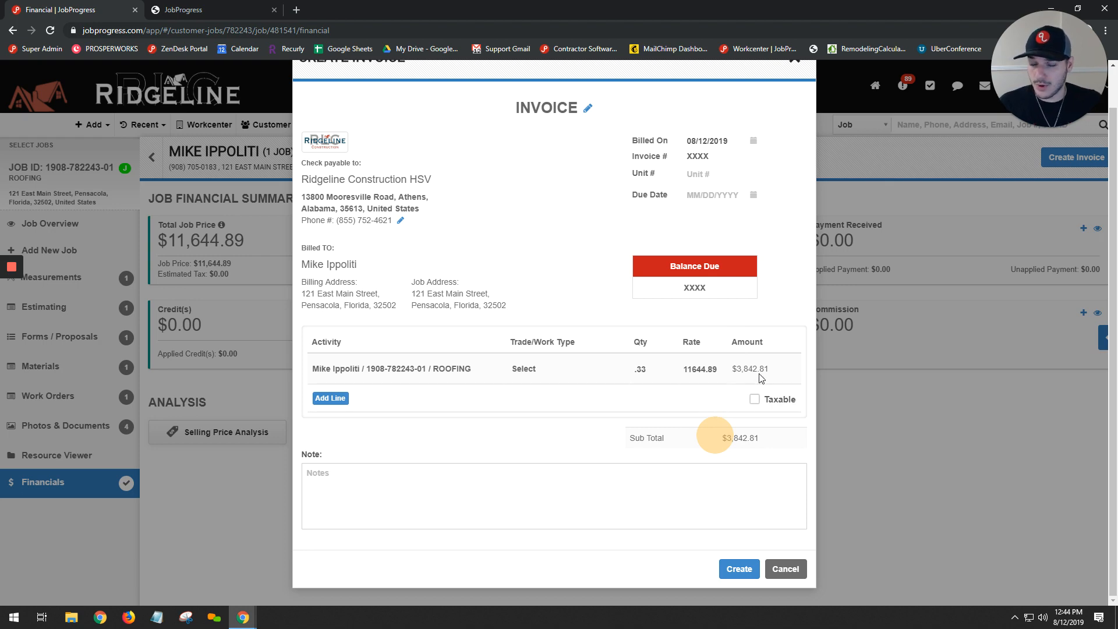
{"action": "left_click", "coordinate": [784, 569]}
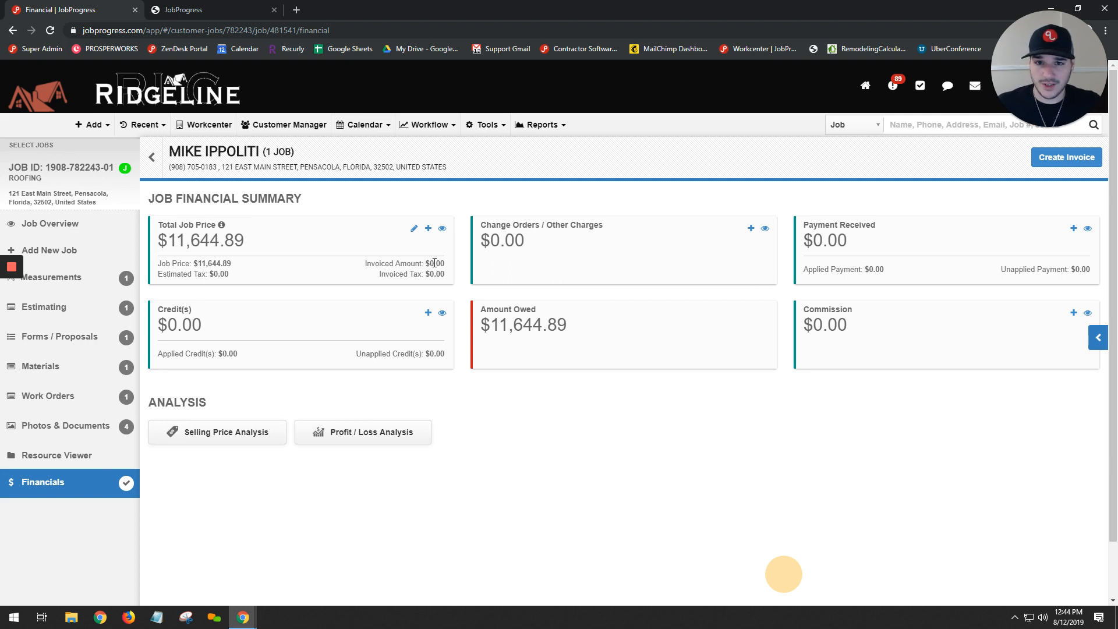
- Start a new invoice for the job and review its unit number, due date and balance due fields
{"action": "left_click", "coordinate": [1075, 167]}
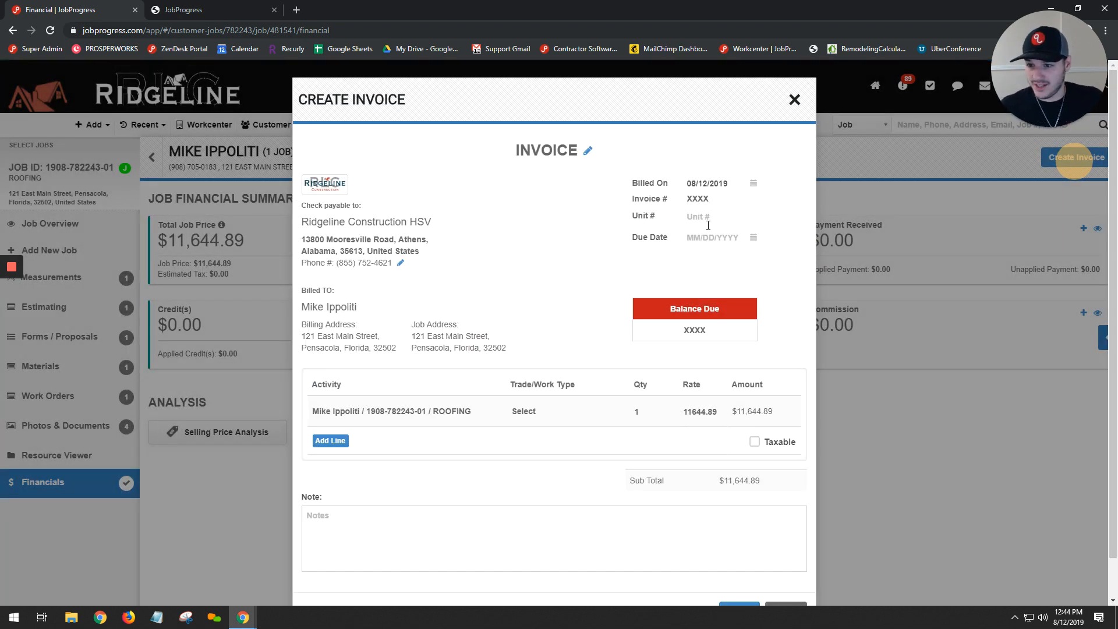
{"action": "left_click", "coordinate": [705, 220]}
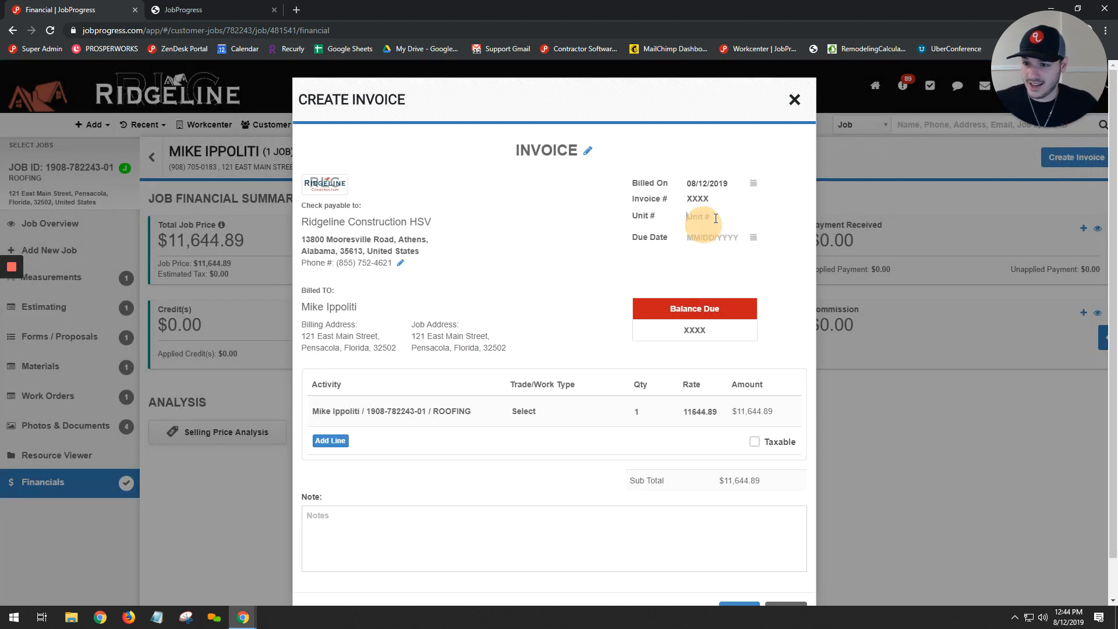
{"action": "left_click", "coordinate": [753, 238]}
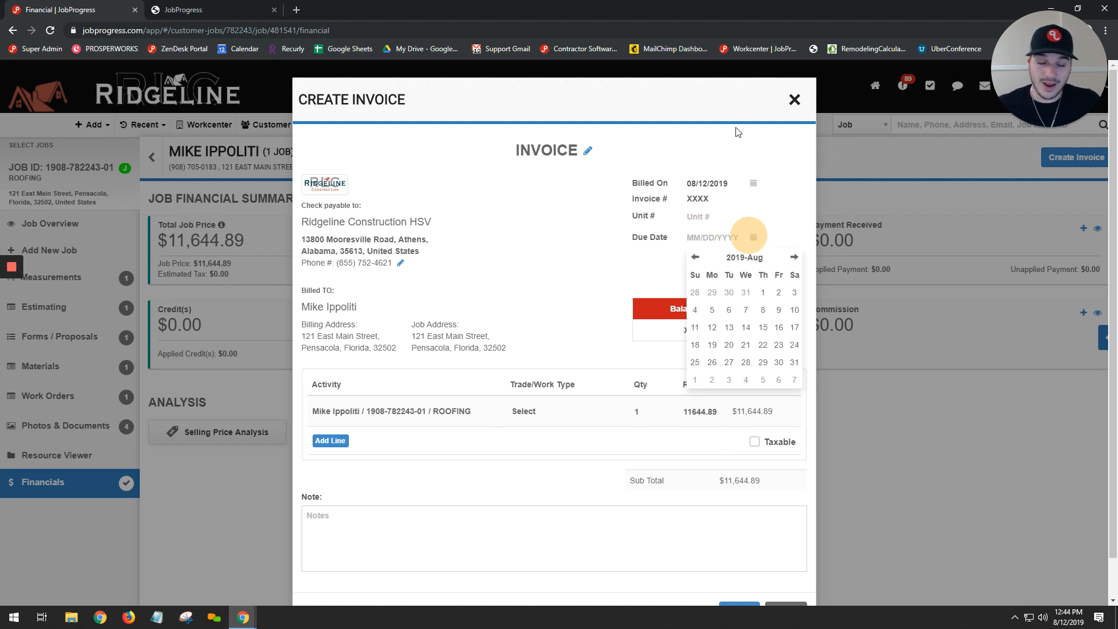
{"action": "left_click", "coordinate": [721, 130]}
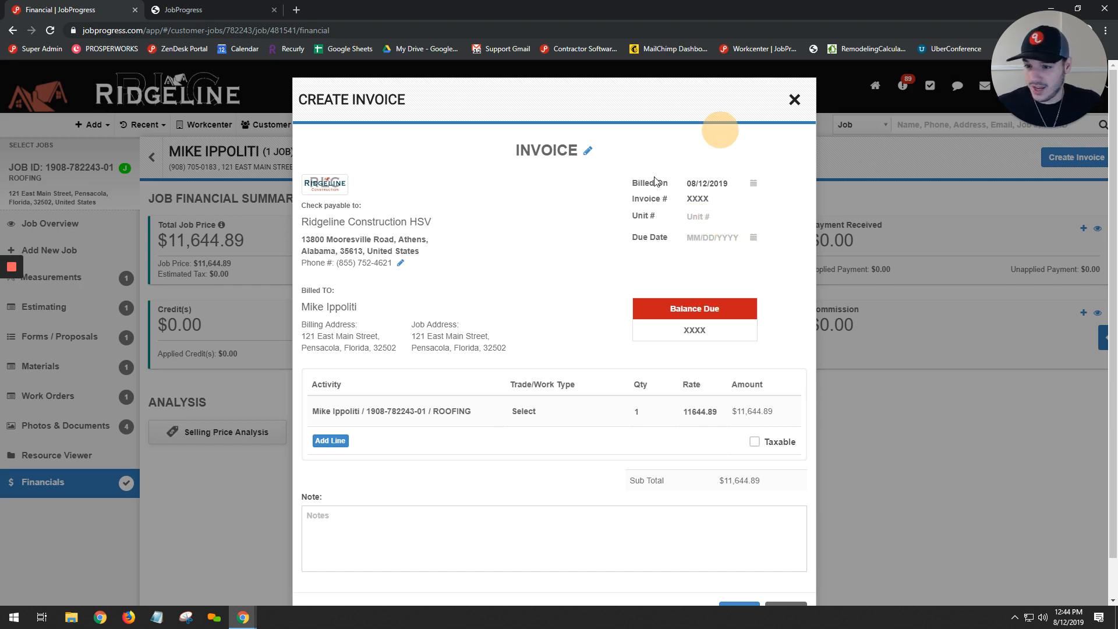
{"action": "left_click_drag", "start_coordinate": [724, 309], "coordinate": [669, 332]}
{"action": "left_click", "coordinate": [667, 310]}
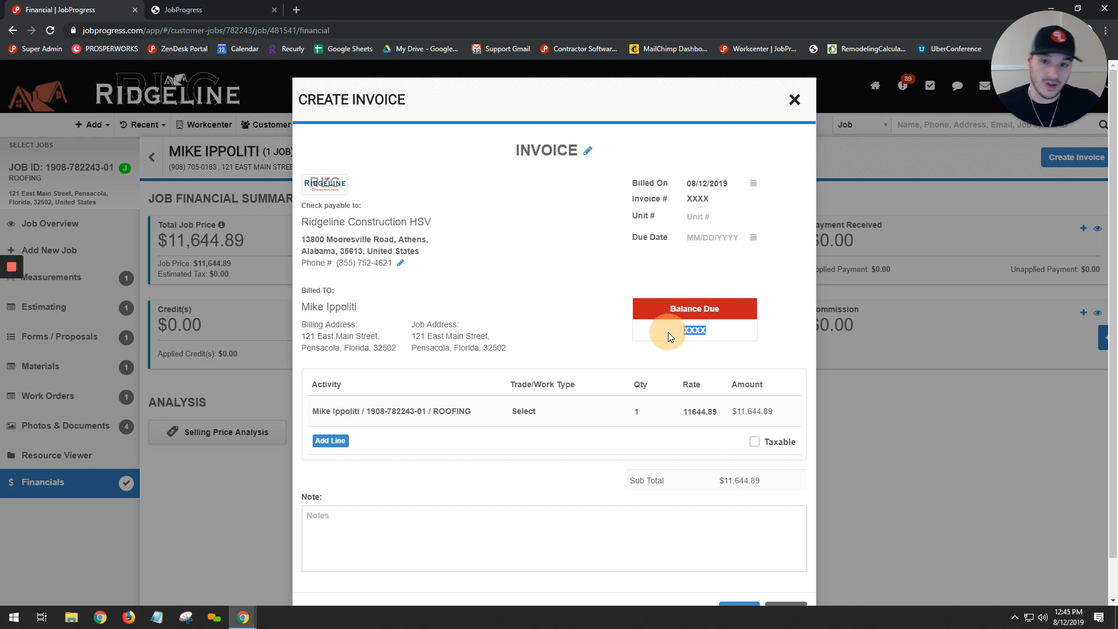
{"action": "left_click", "coordinate": [669, 332]}
{"action": "scroll", "coordinate": [693, 302], "scroll_direction": "down", "scroll_amount": 1}
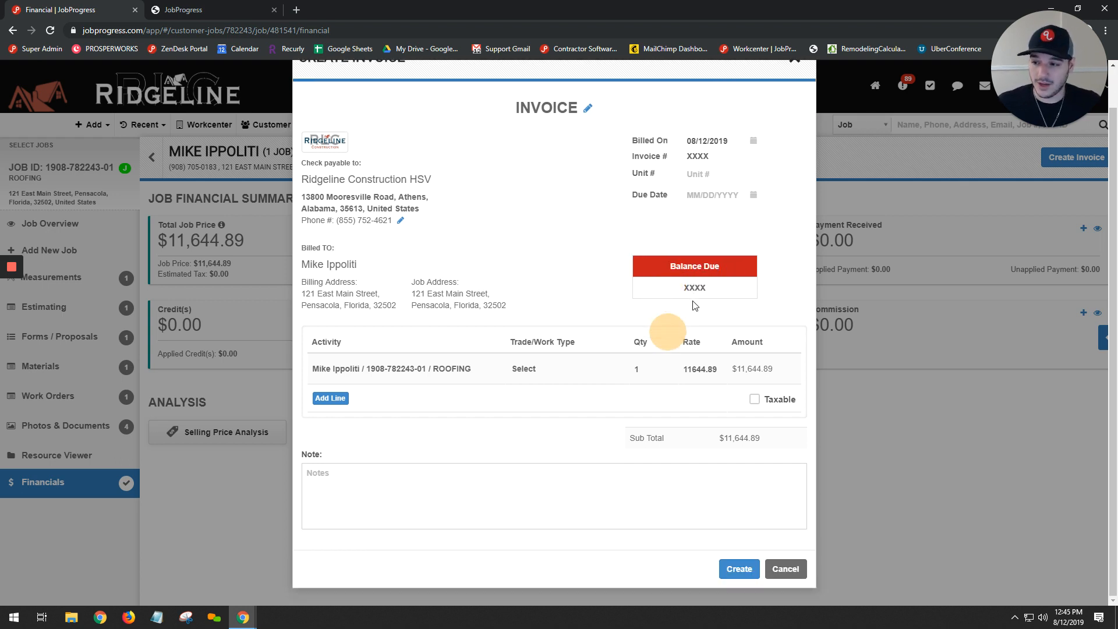
- Replace the invoice line's activity description with "TAMKO ROOF SYSTEM - 30 Year"
{"action": "left_click", "coordinate": [412, 370]}
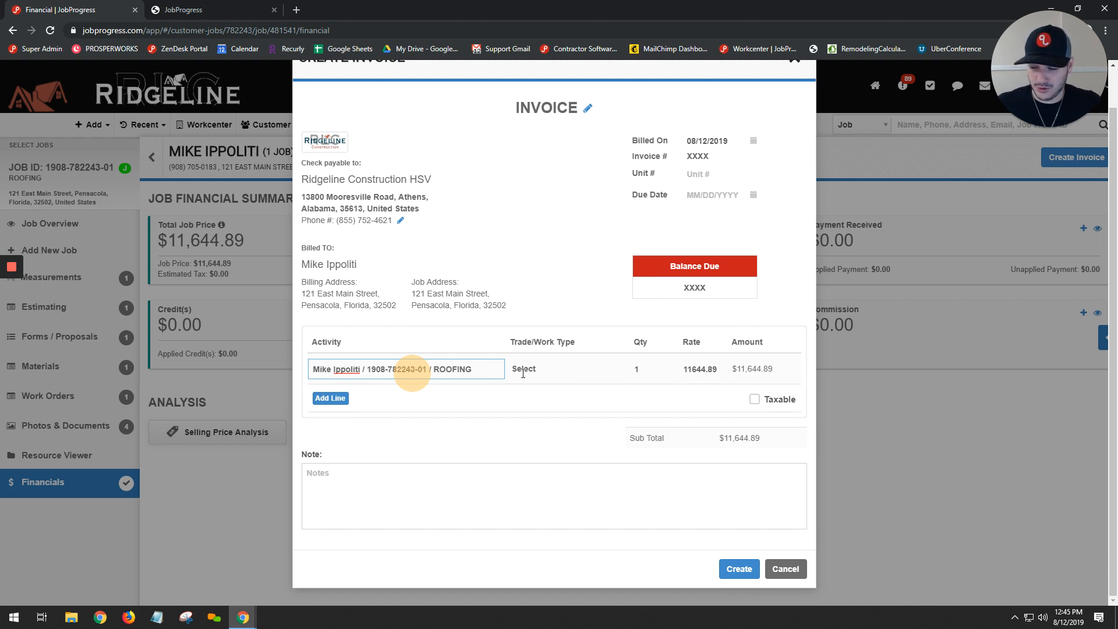
{"action": "triple_click", "coordinate": [495, 362]}
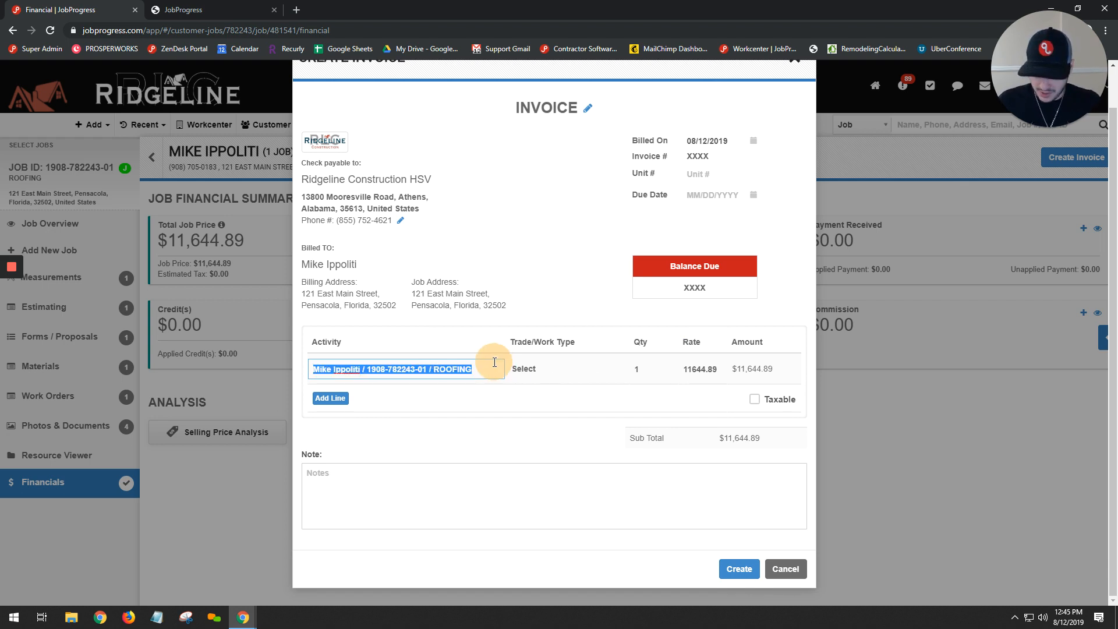
{"action": "type", "text": "TAMK"}
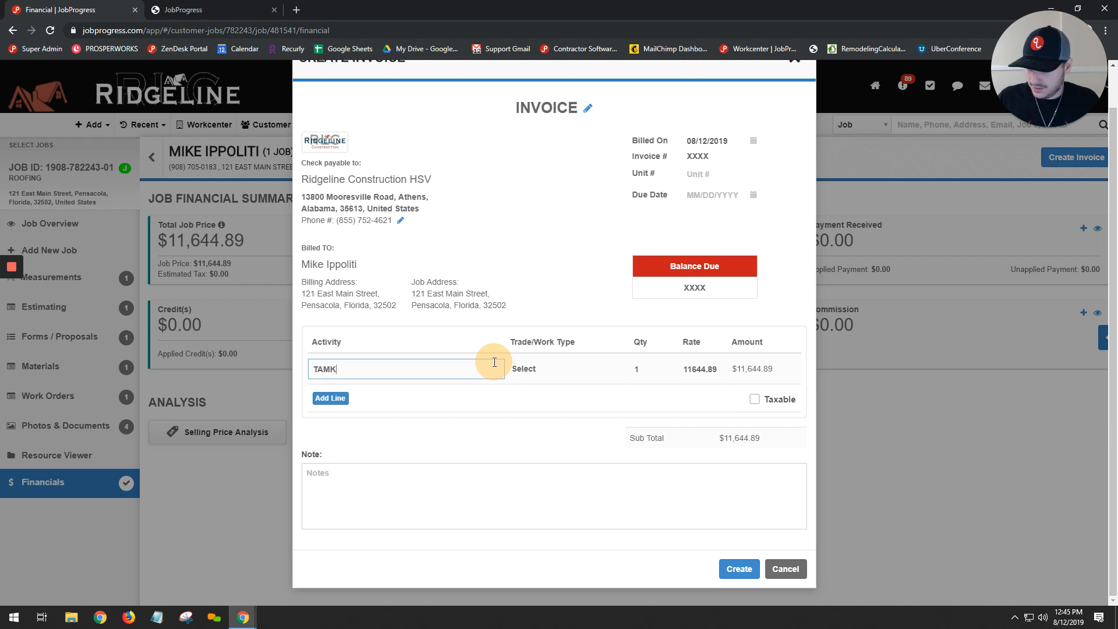
{"action": "type", "text": "O ROOF SYSTE<"}
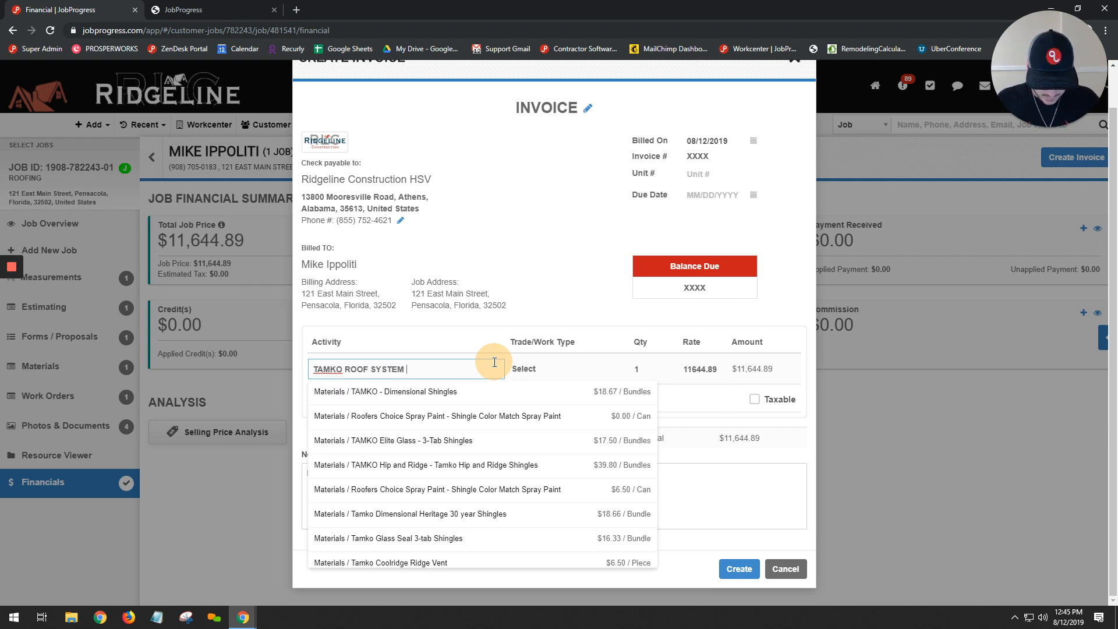
{"action": "type", "text": " - 30 Year"}
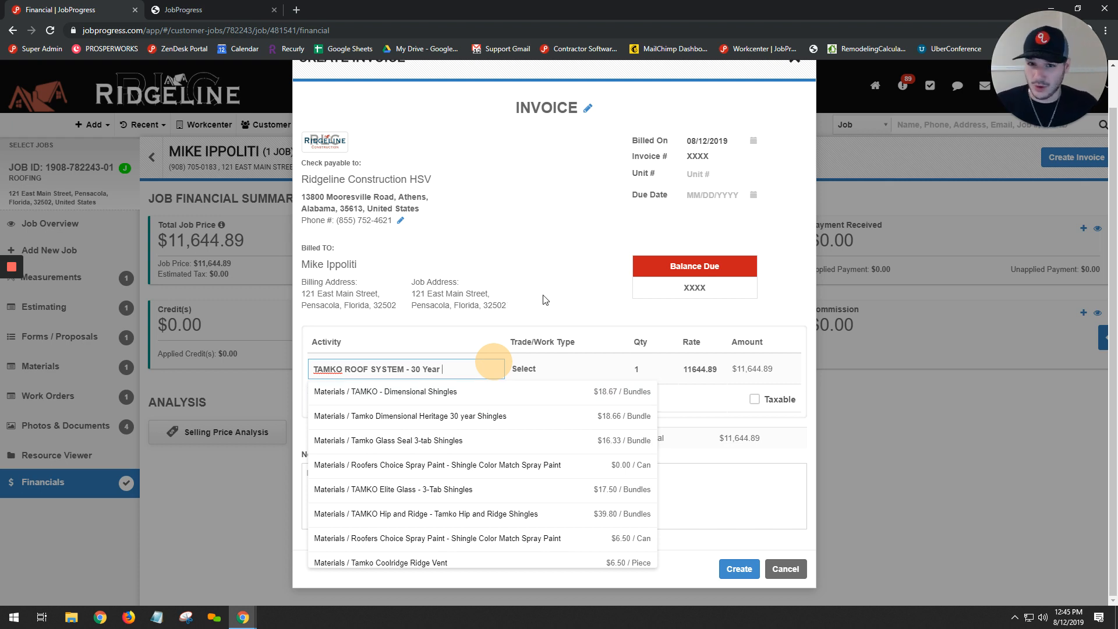
{"action": "left_click", "coordinate": [566, 258]}
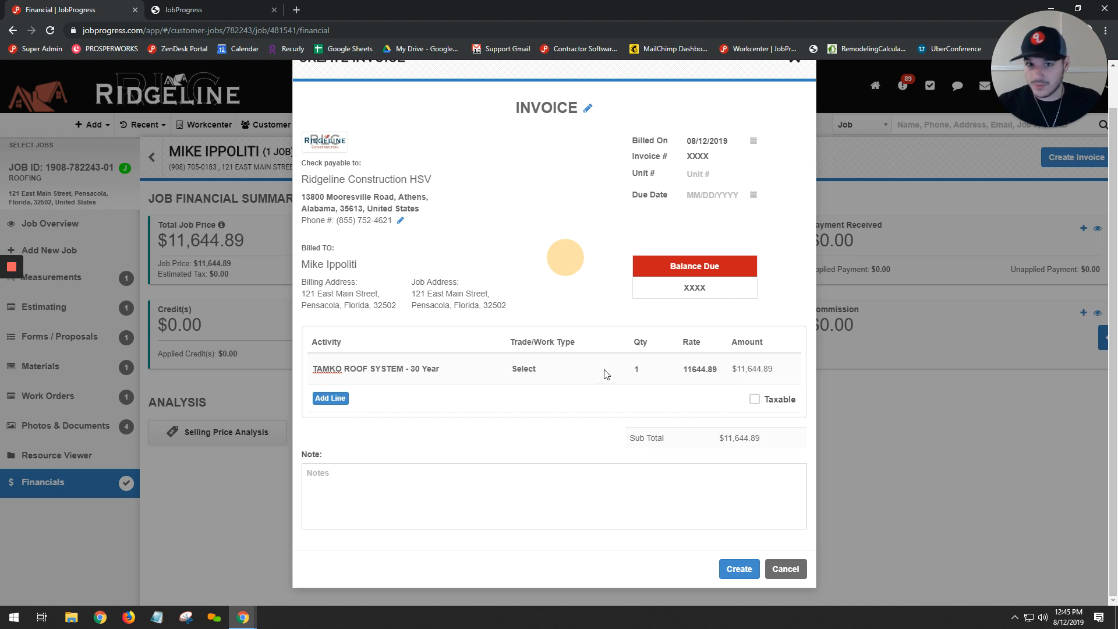
- Add a blank invoice line and remove it again, leave the note empty, and create the invoice
{"action": "left_click", "coordinate": [330, 398]}
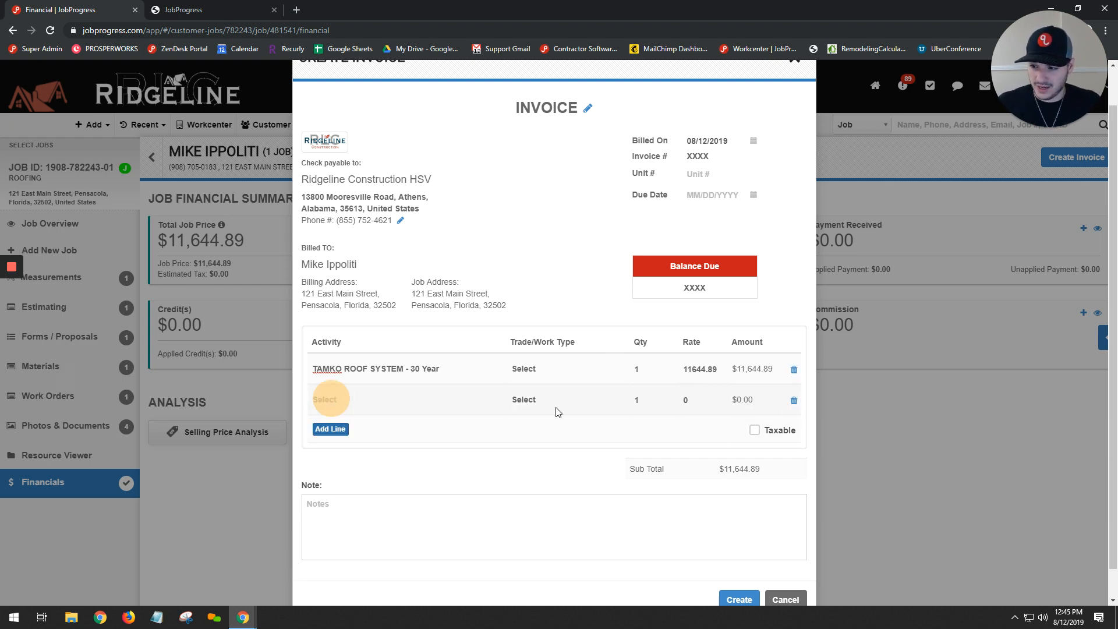
{"action": "left_click", "coordinate": [794, 401]}
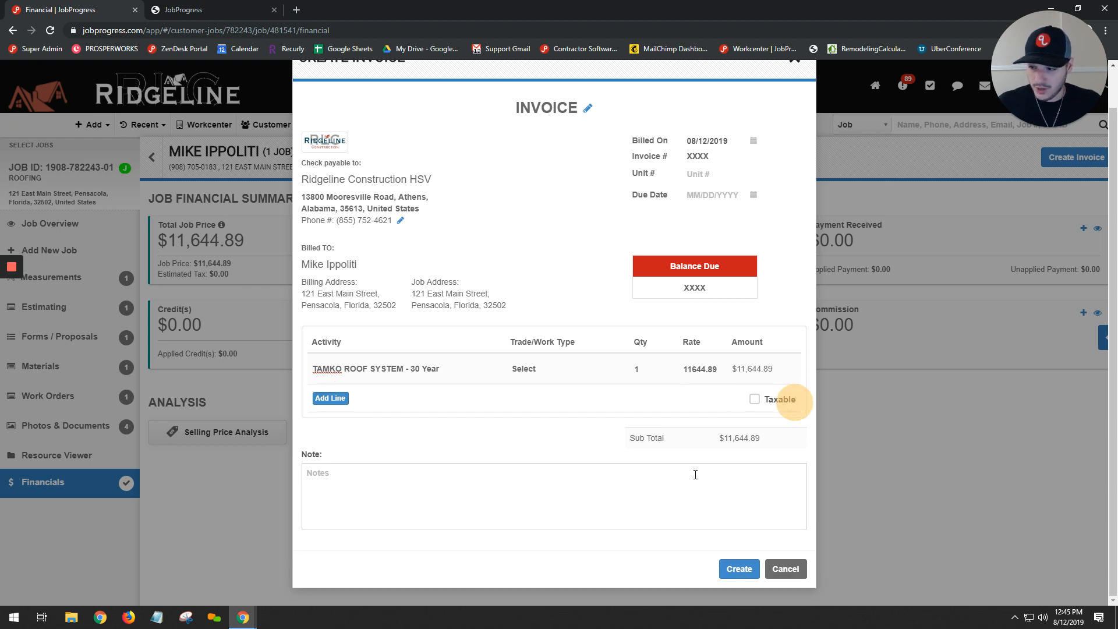
{"action": "left_click", "coordinate": [660, 469]}
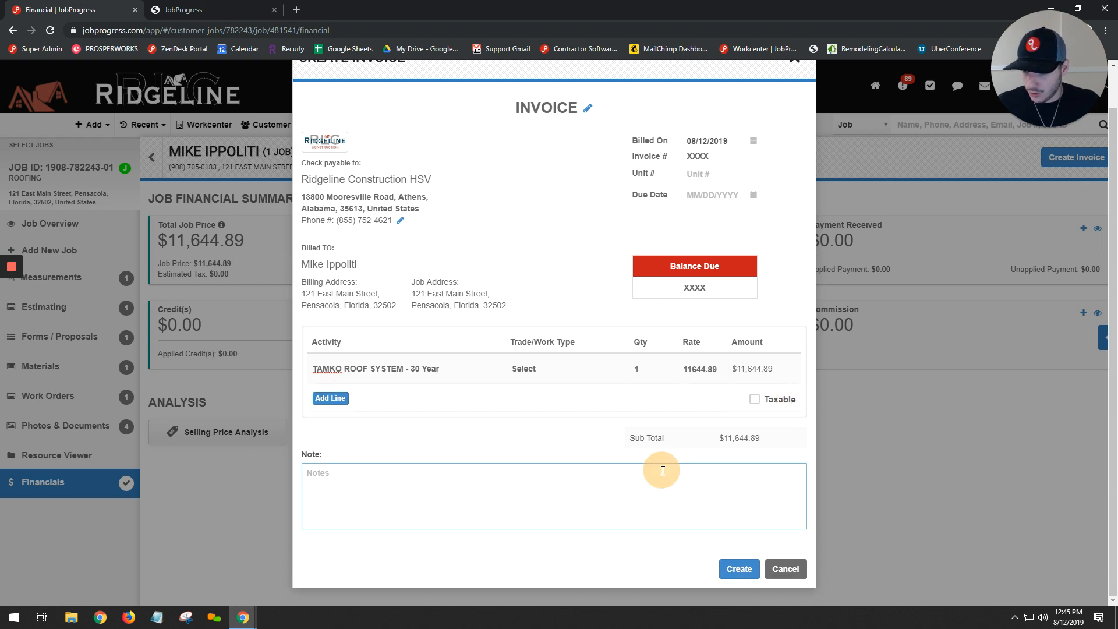
{"action": "left_click", "coordinate": [737, 570]}
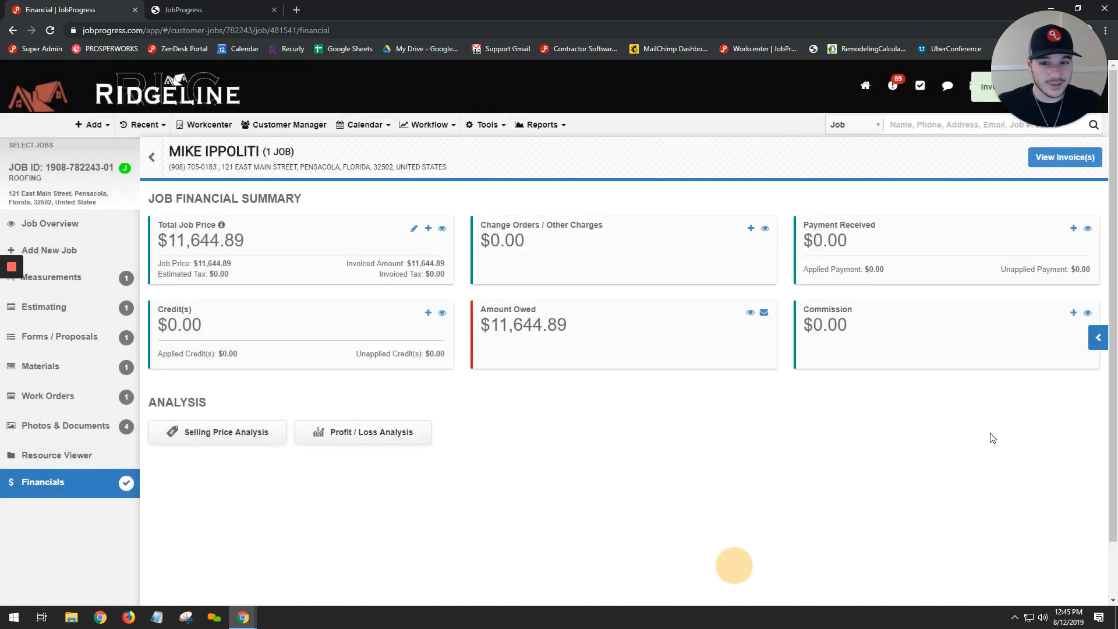
- View the job's invoice list and return to the financial summary to check the payment received section
{"action": "left_click", "coordinate": [1074, 161]}
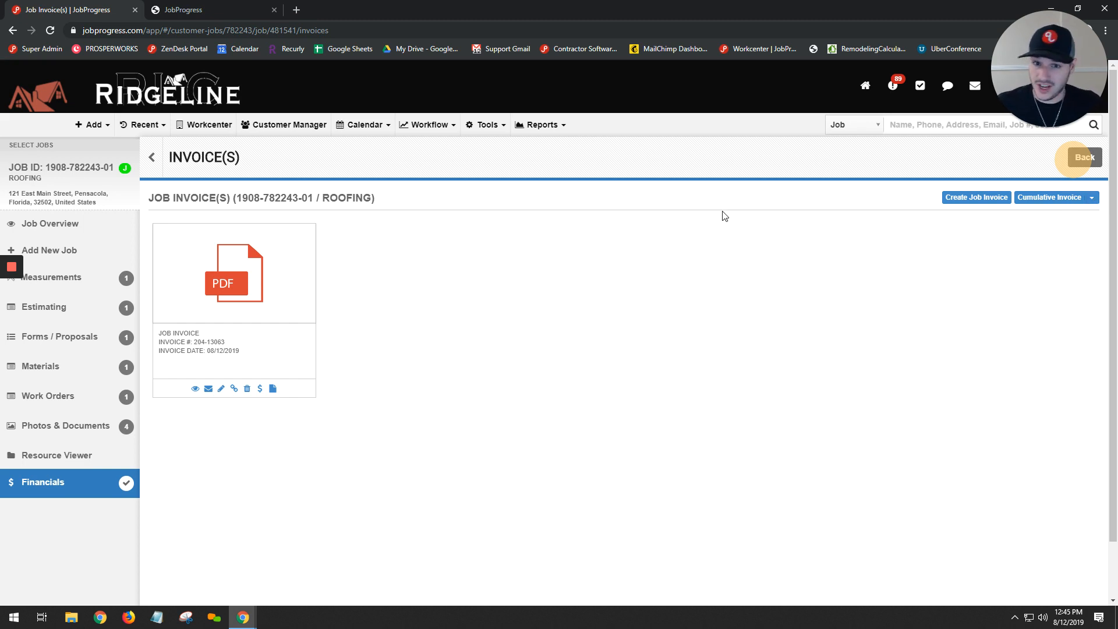
{"action": "left_click", "coordinate": [1086, 159]}
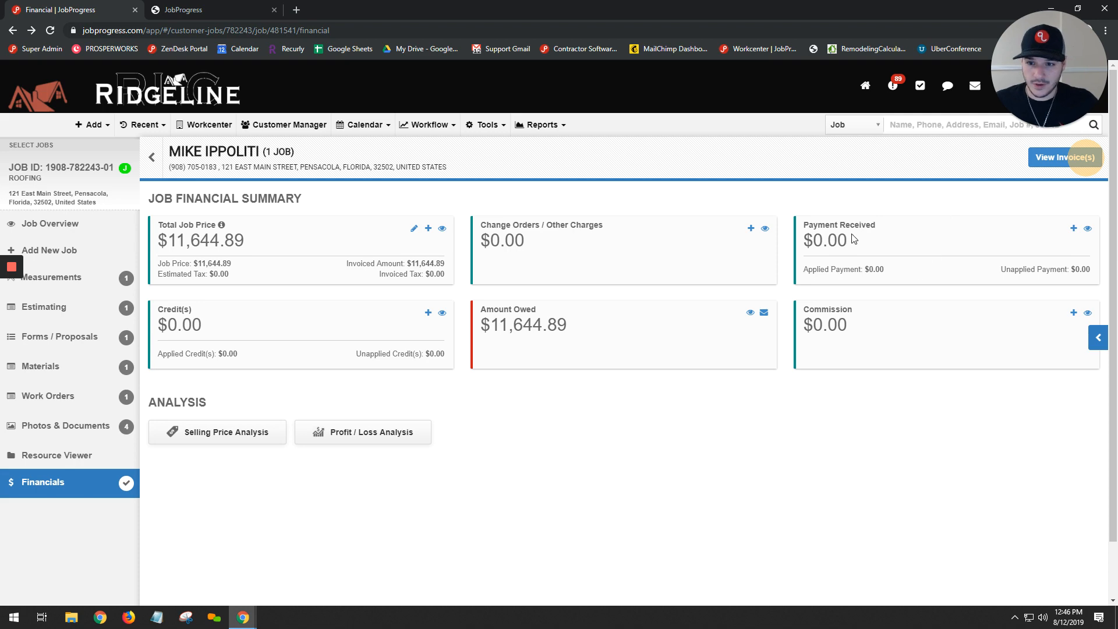
{"action": "left_click_drag", "start_coordinate": [799, 228], "coordinate": [846, 226]}
{"action": "left_click", "coordinate": [882, 228]}
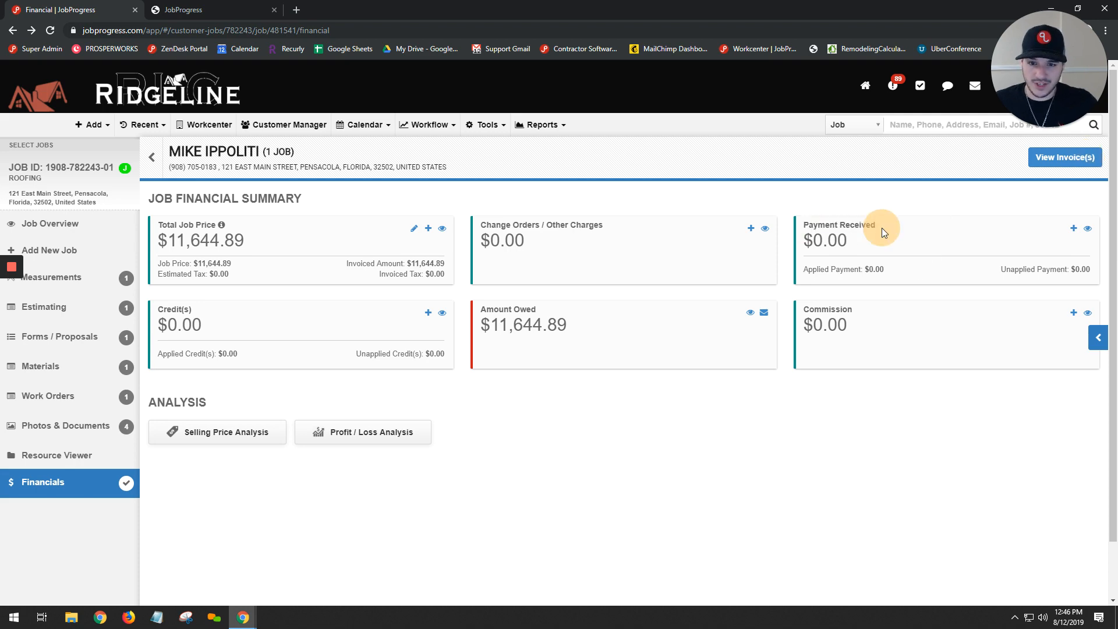
- Start a new received payment for the job with an amount of $2000 and payment type Cash
{"action": "left_click", "coordinate": [1074, 229]}
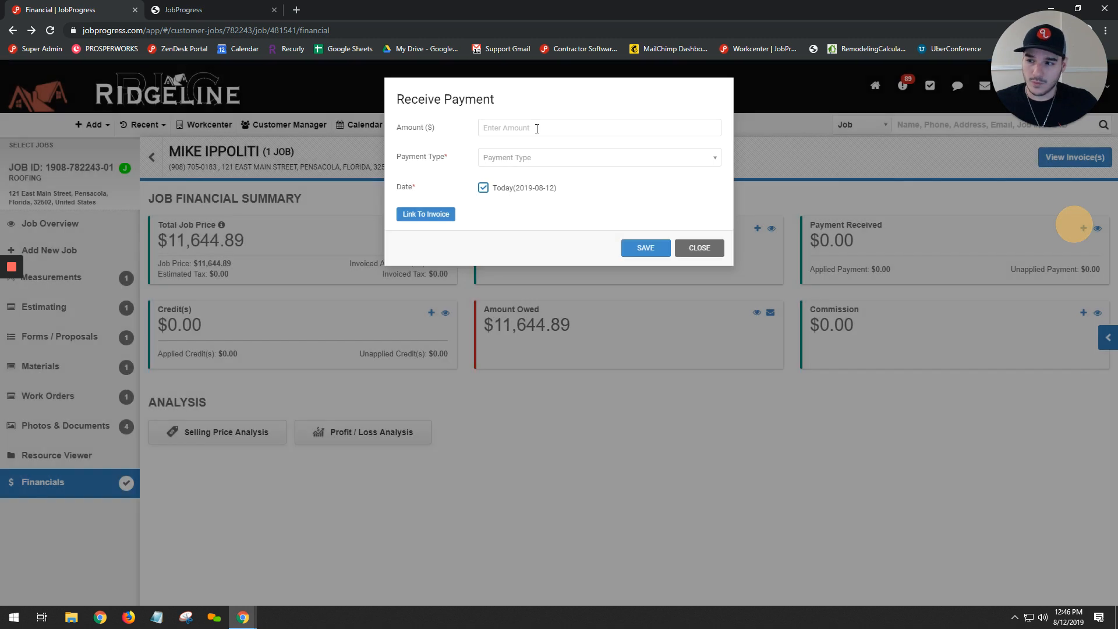
{"action": "left_click", "coordinate": [537, 127]}
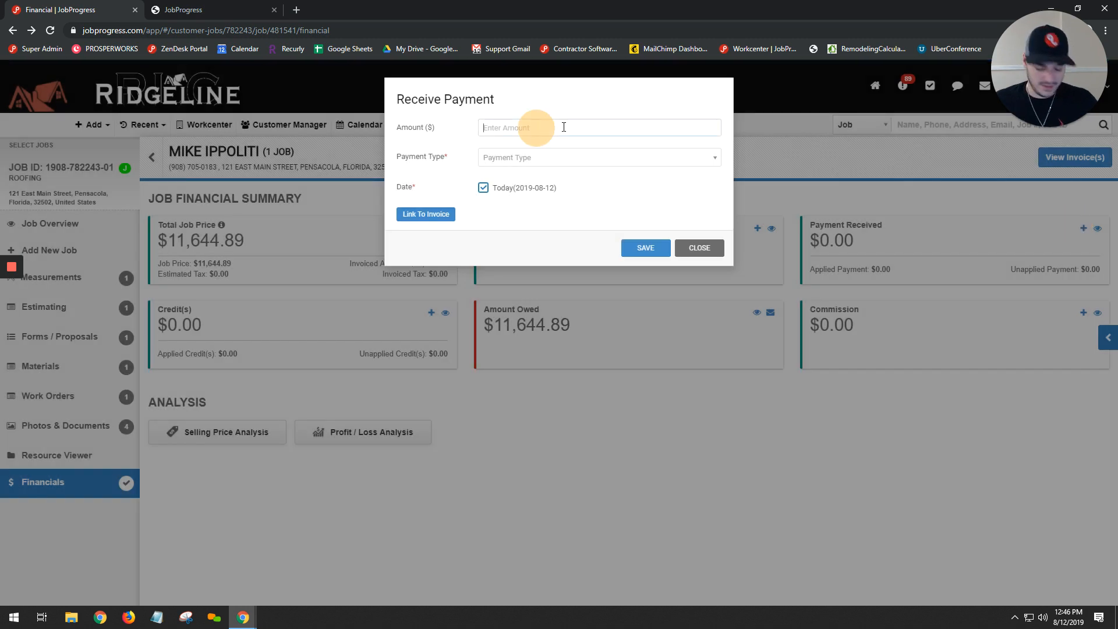
{"action": "type", "text": "2000"}
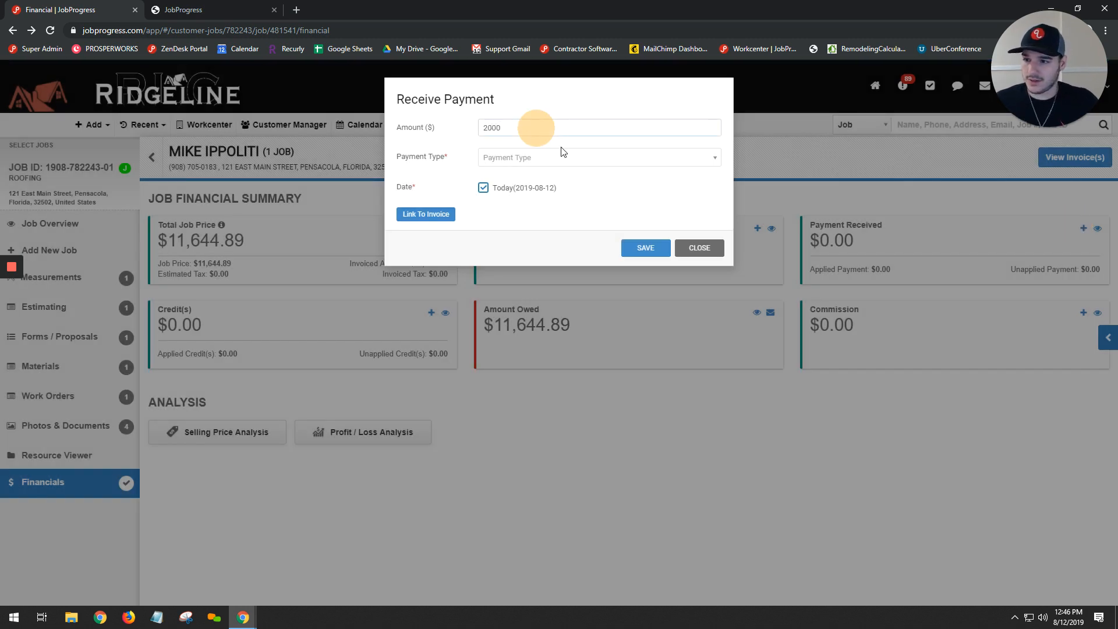
{"action": "left_click", "coordinate": [563, 152]}
{"action": "left_click", "coordinate": [511, 176]}
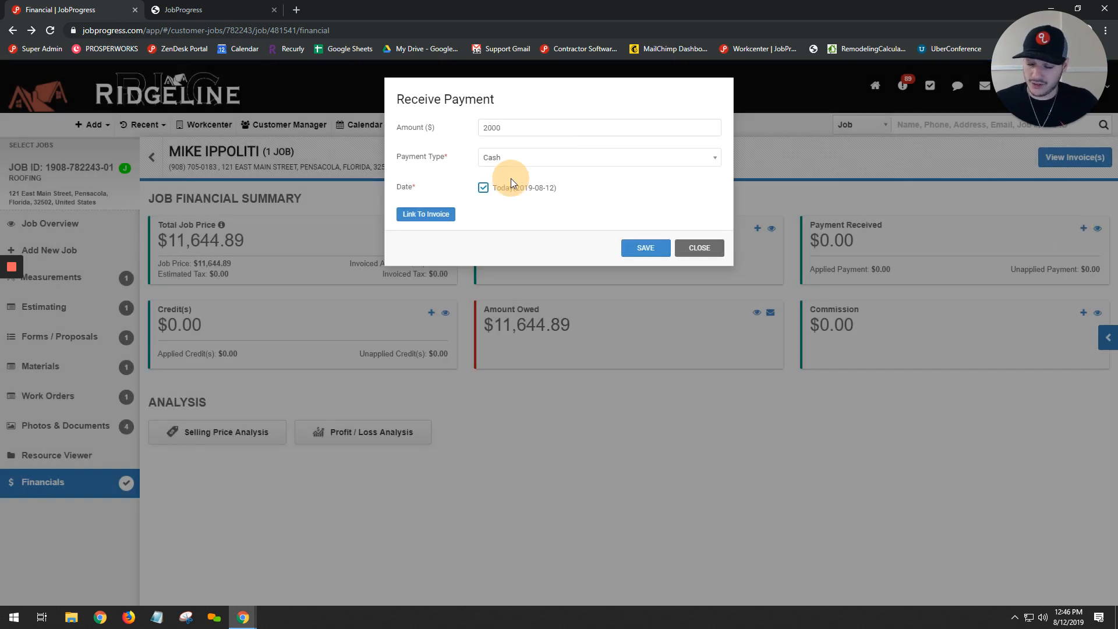
- Link the payment to the job invoice and check the pending amount
{"action": "left_click", "coordinate": [431, 214]}
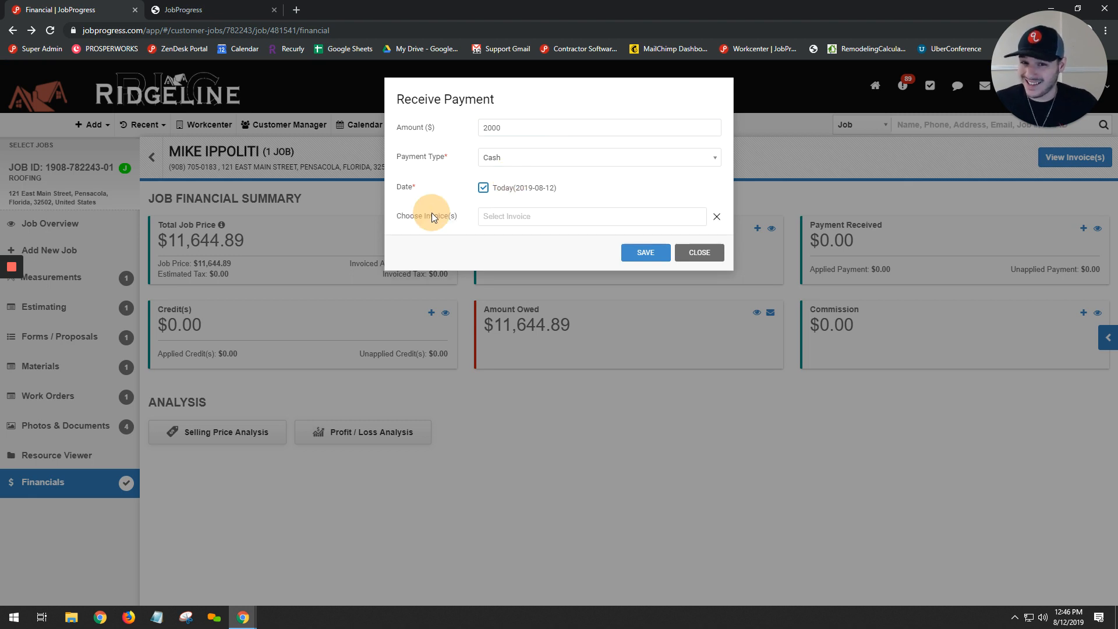
{"action": "left_click", "coordinate": [489, 214]}
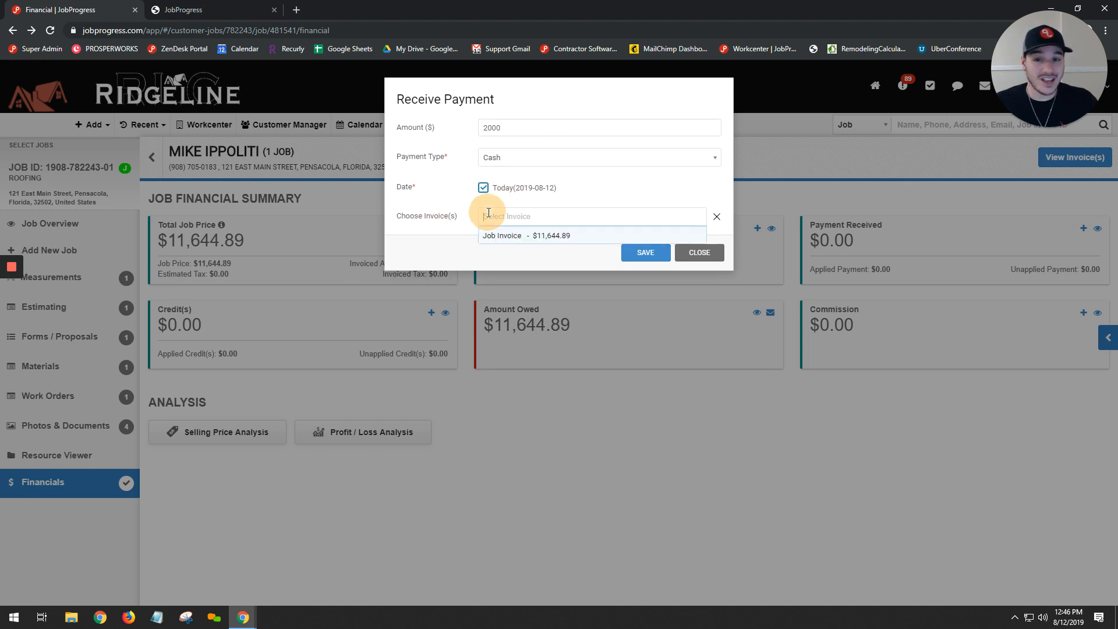
{"action": "left_click", "coordinate": [521, 235]}
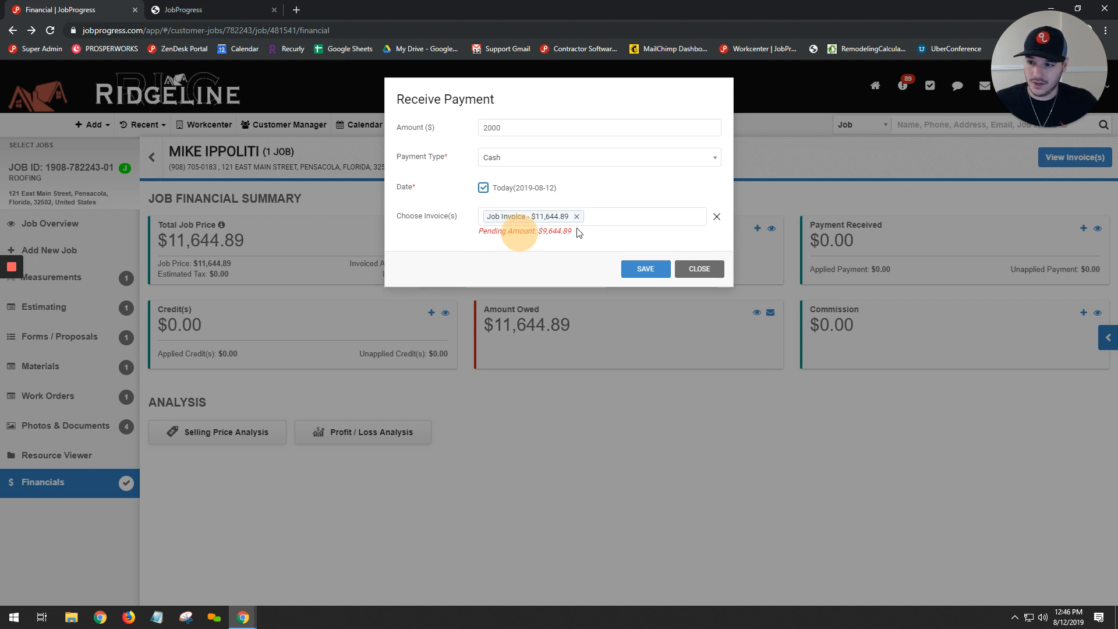
{"action": "left_click_drag", "start_coordinate": [578, 233], "coordinate": [457, 235]}
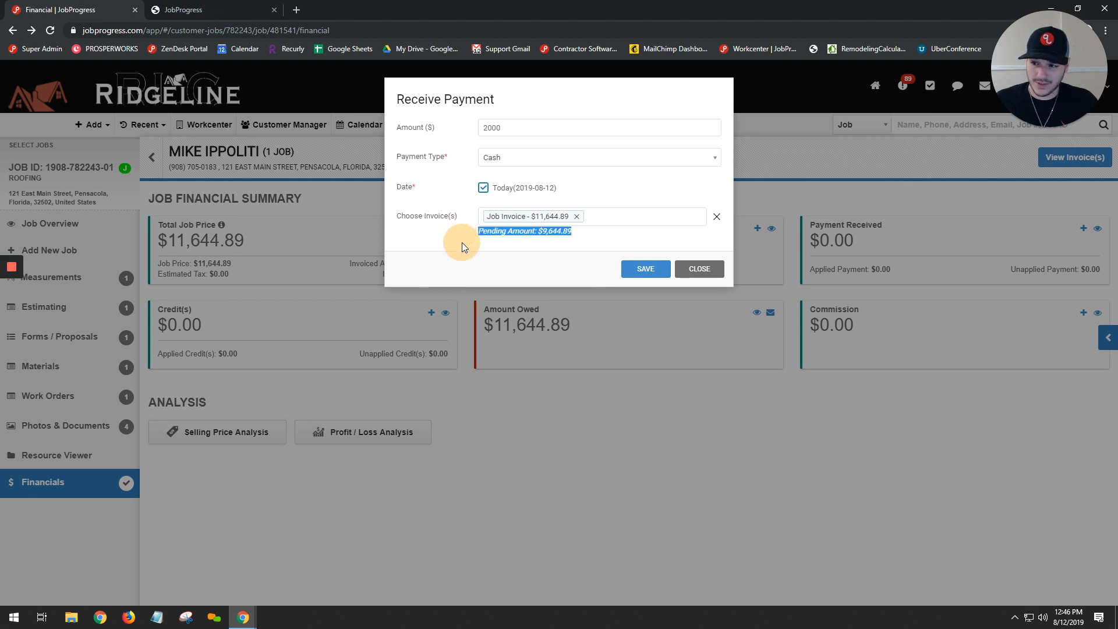
{"action": "left_click", "coordinate": [463, 242]}
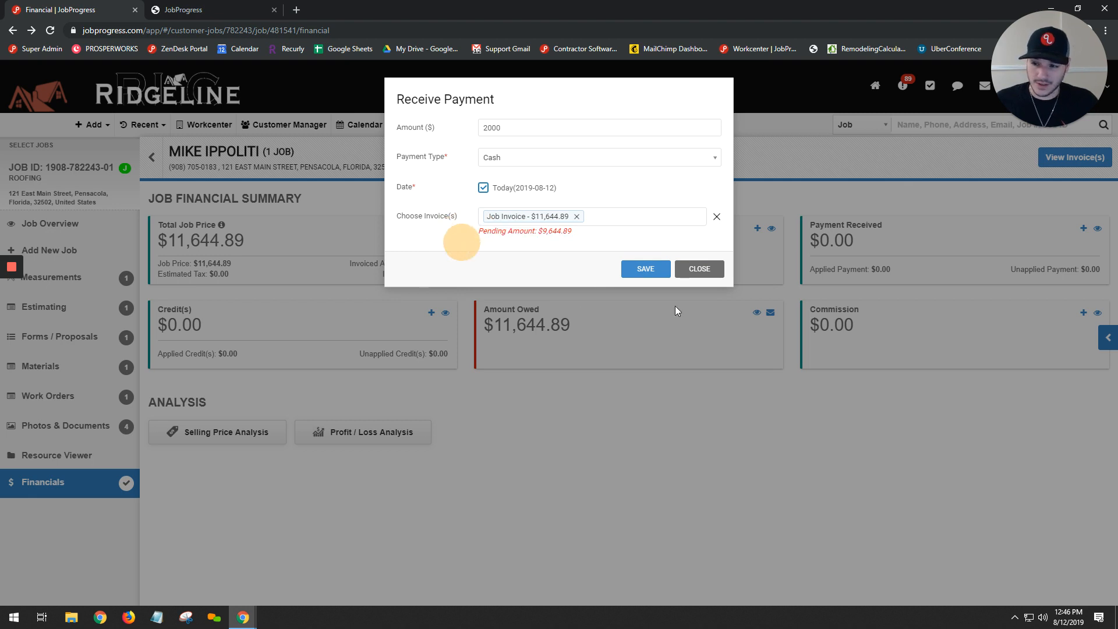
- Save the received payment and check the amount owed in the job financial summary
{"action": "left_click", "coordinate": [654, 271]}
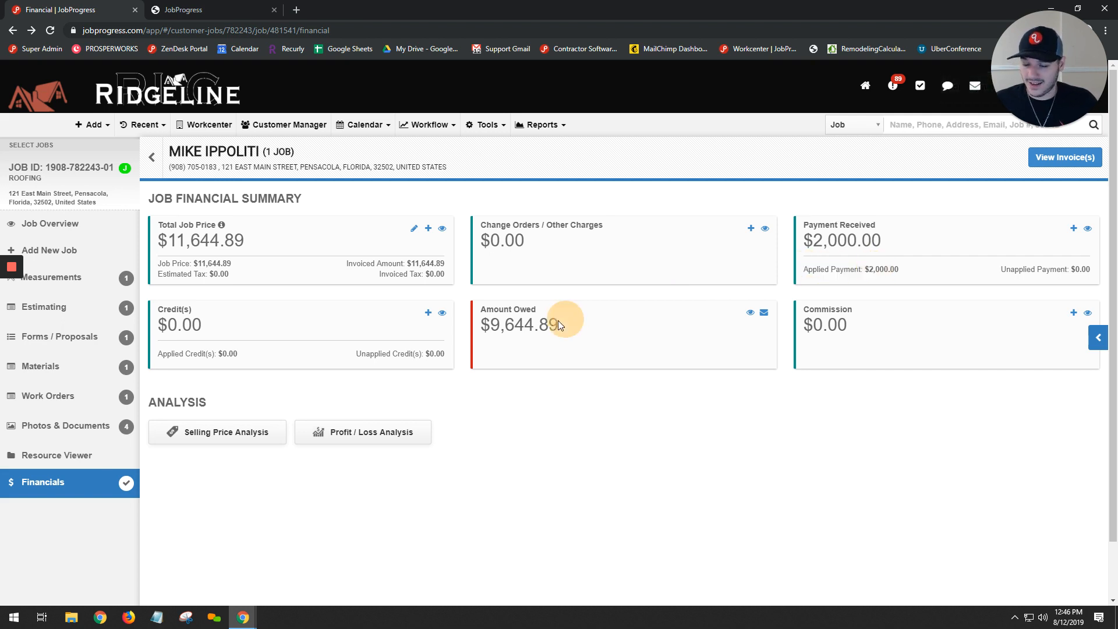
{"action": "left_click_drag", "start_coordinate": [558, 322], "coordinate": [488, 325]}
{"action": "left_click", "coordinate": [574, 306]}
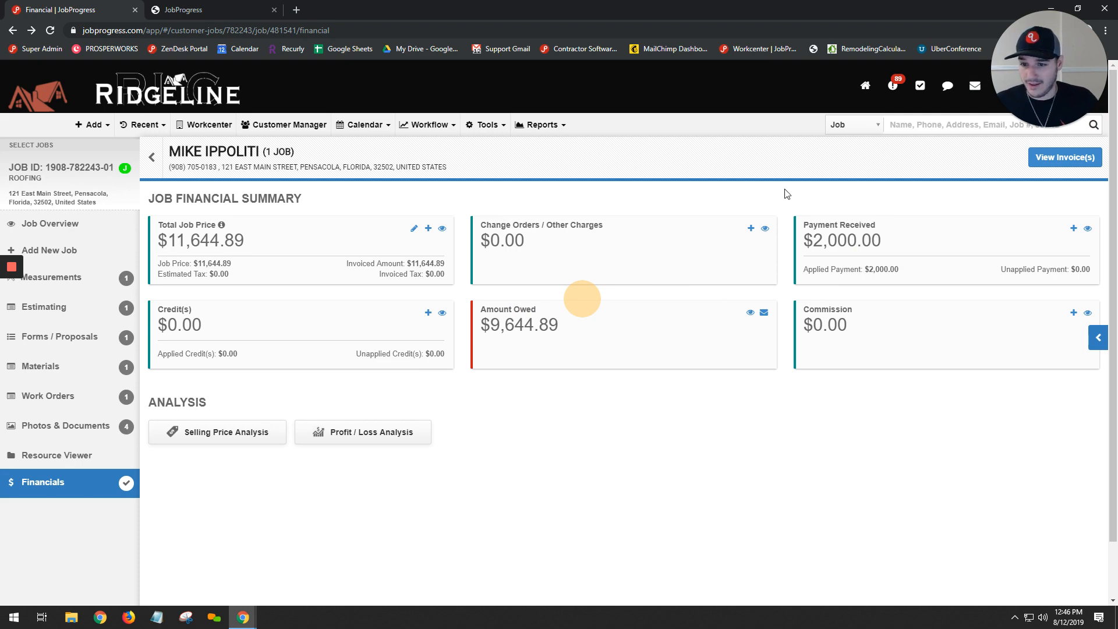
- Start a new change order for the job and title it CHANGE ORDER
{"action": "left_click", "coordinate": [751, 229]}
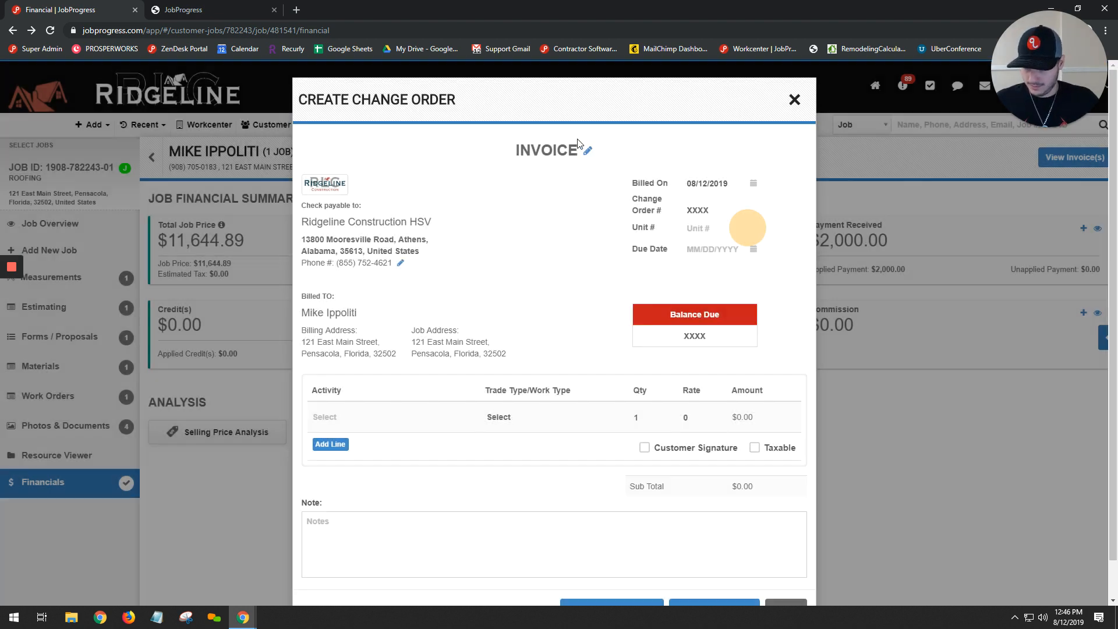
{"action": "left_click", "coordinate": [587, 150]}
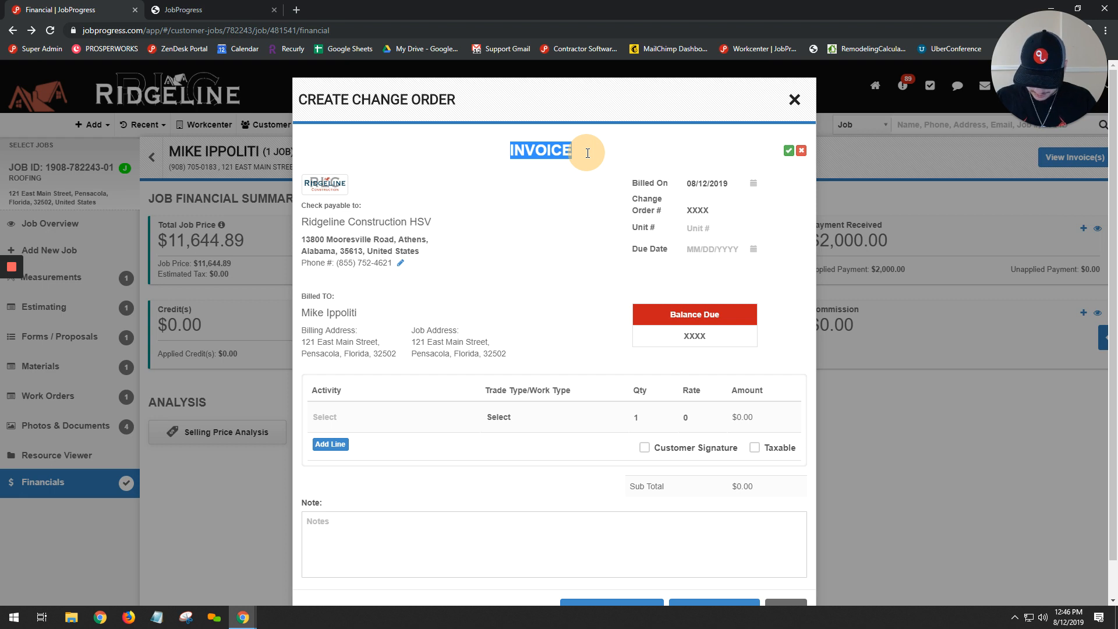
{"action": "type", "text": "CHANGE ORDER"}
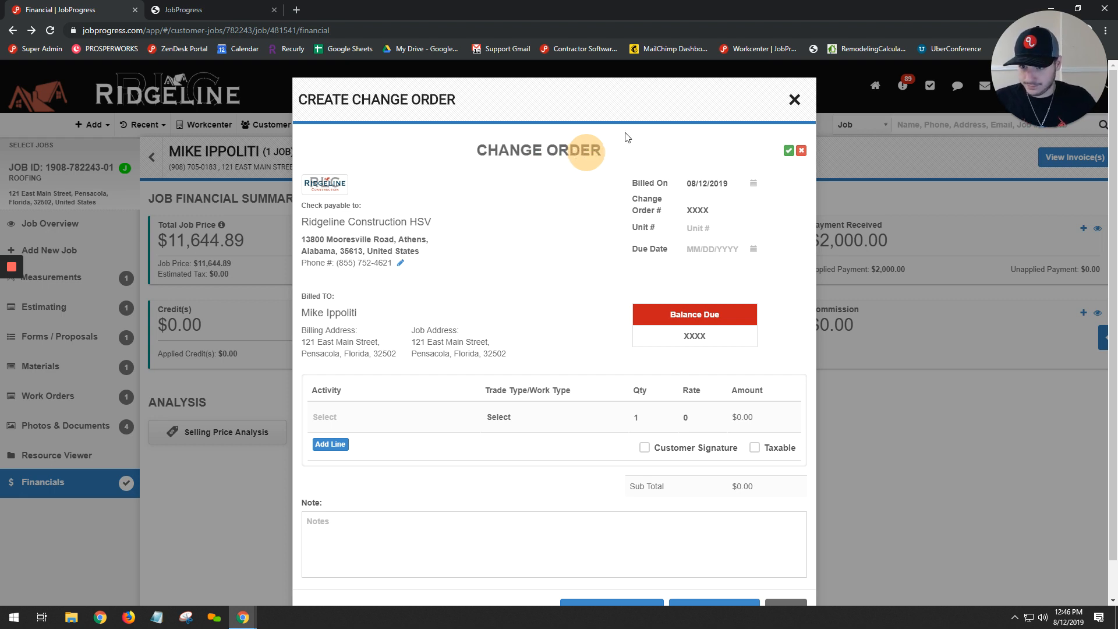
{"action": "left_click", "coordinate": [788, 152]}
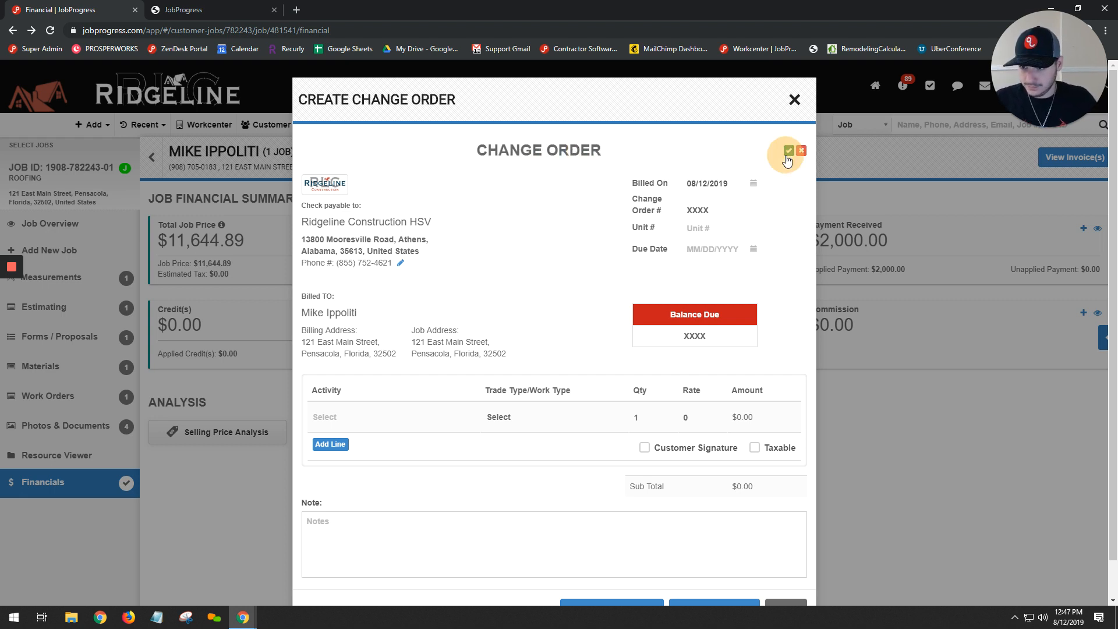
- Switch the change order's division to Pensacola
{"action": "left_click", "coordinate": [401, 263]}
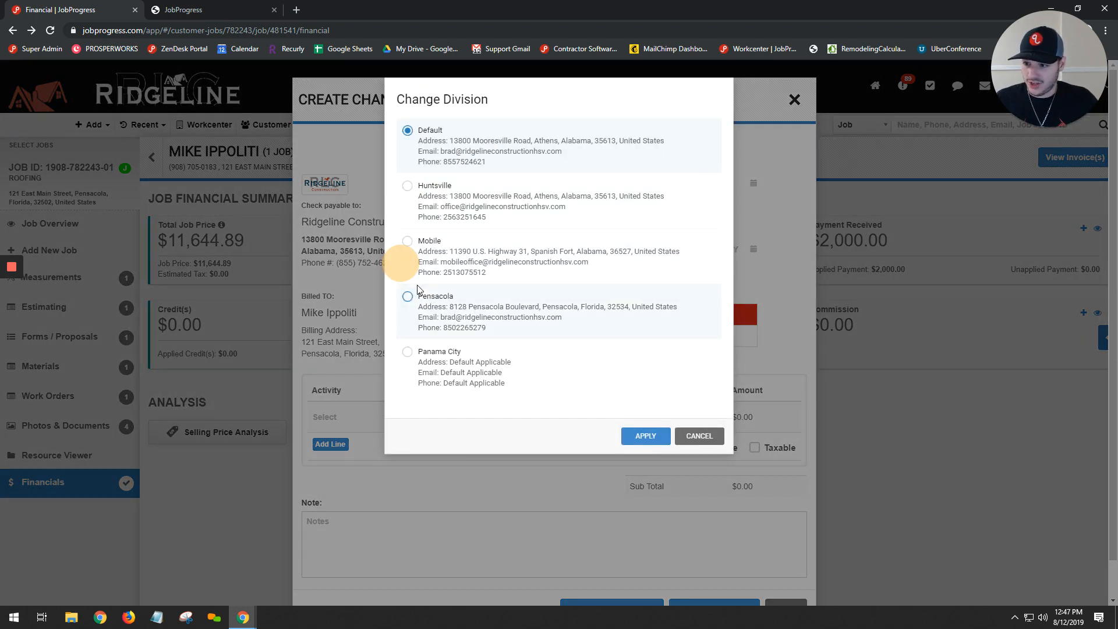
{"action": "left_click", "coordinate": [408, 297]}
{"action": "left_click", "coordinate": [655, 437]}
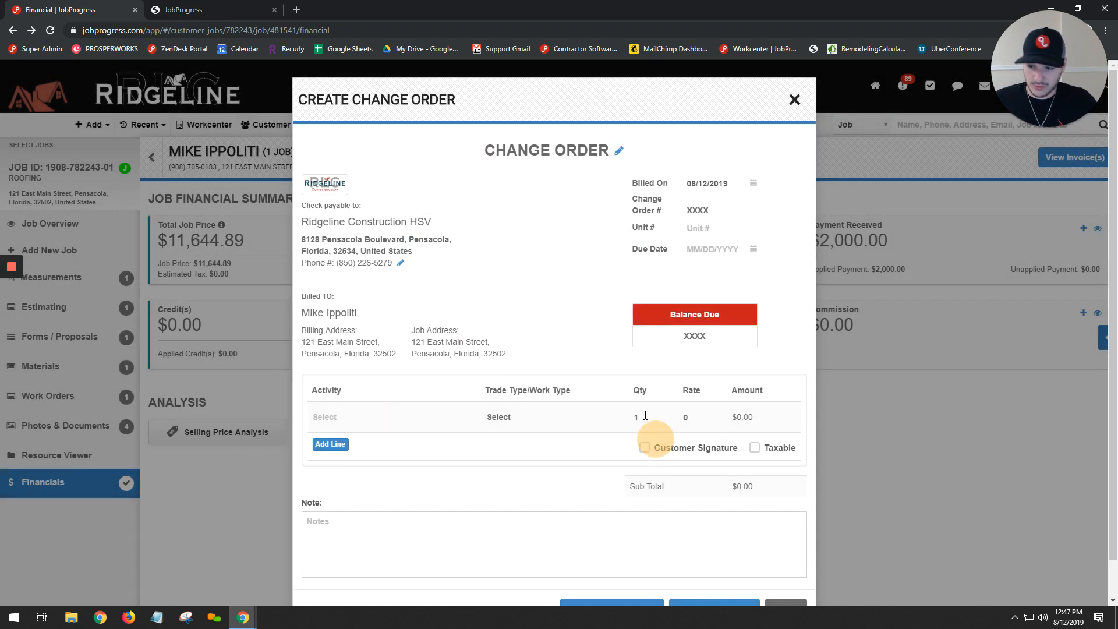
- Fill the change order line with activity OSB PLYWOOD ADDITIONAL, quantity 3 and rate 55
{"action": "left_click", "coordinate": [399, 425]}
{"action": "type", "text": "os"}
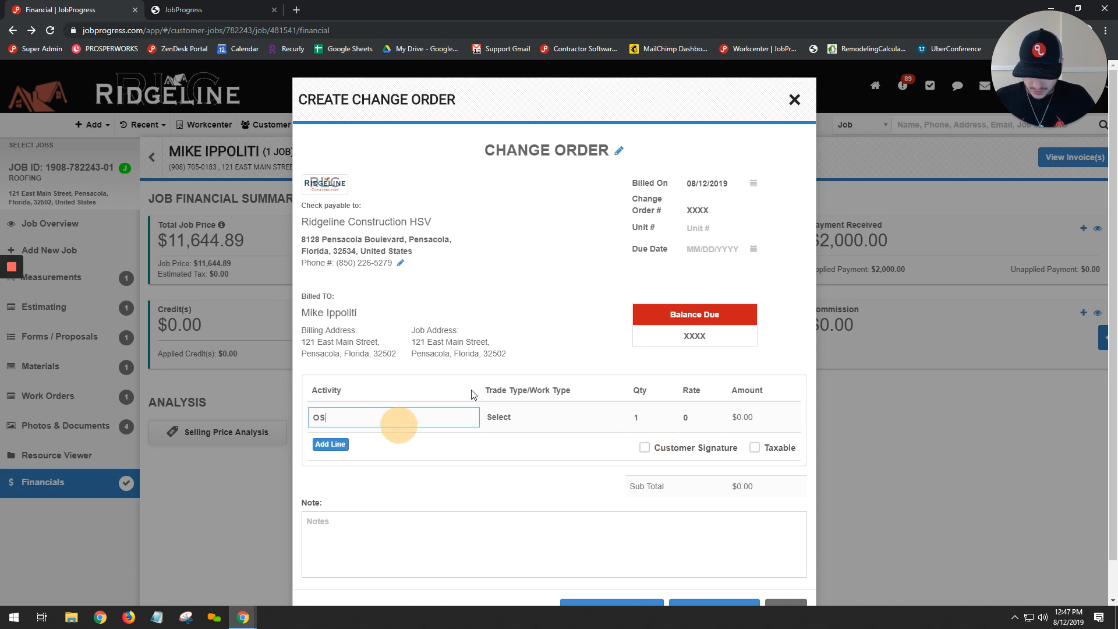
{"action": "type", "text": "B PLYWOOD ADD"}
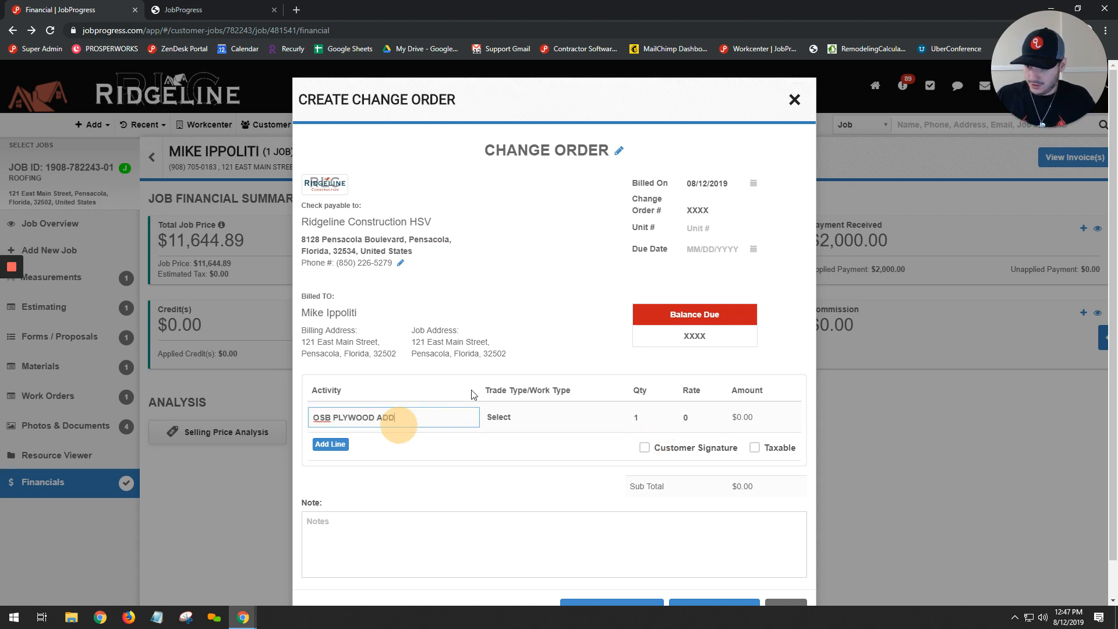
{"action": "key", "text": "Tab"}
{"action": "key", "text": "Tab"}
{"action": "key", "text": "Tab"}
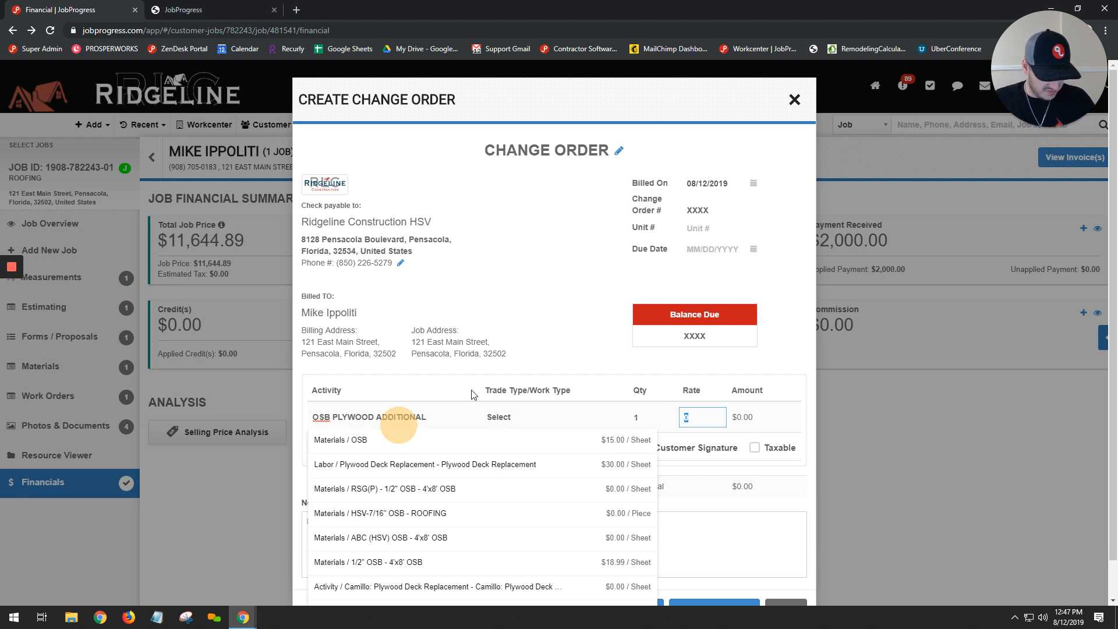
{"action": "left_click", "coordinate": [634, 421]}
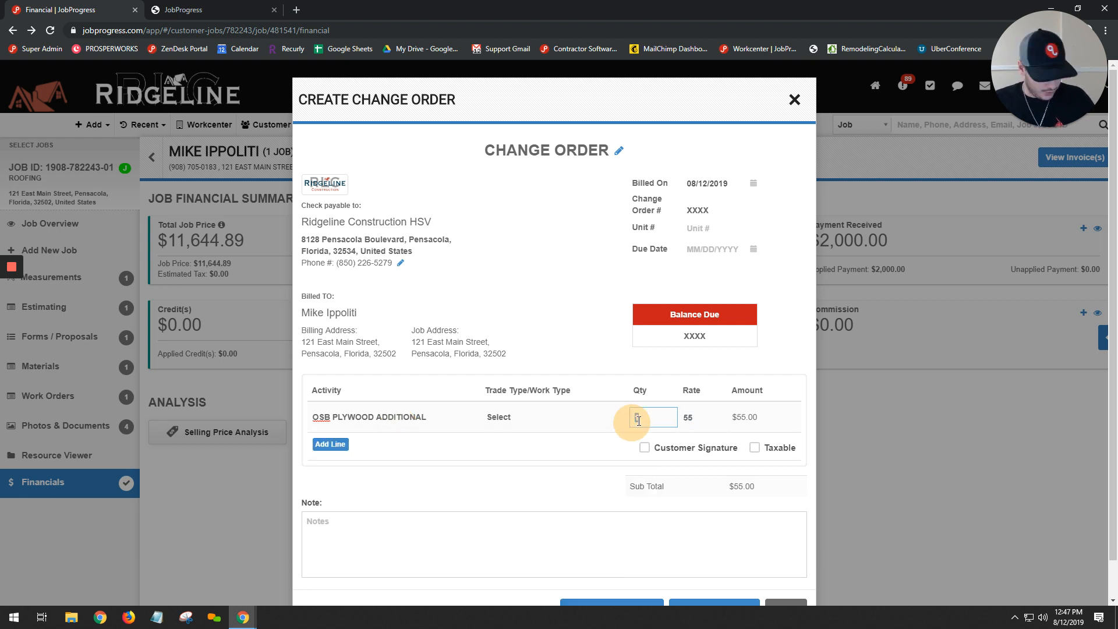
{"action": "type", "text": "3"}
{"action": "left_click", "coordinate": [605, 319]}
{"action": "scroll", "coordinate": [728, 291], "scroll_direction": "down", "scroll_amount": 1}
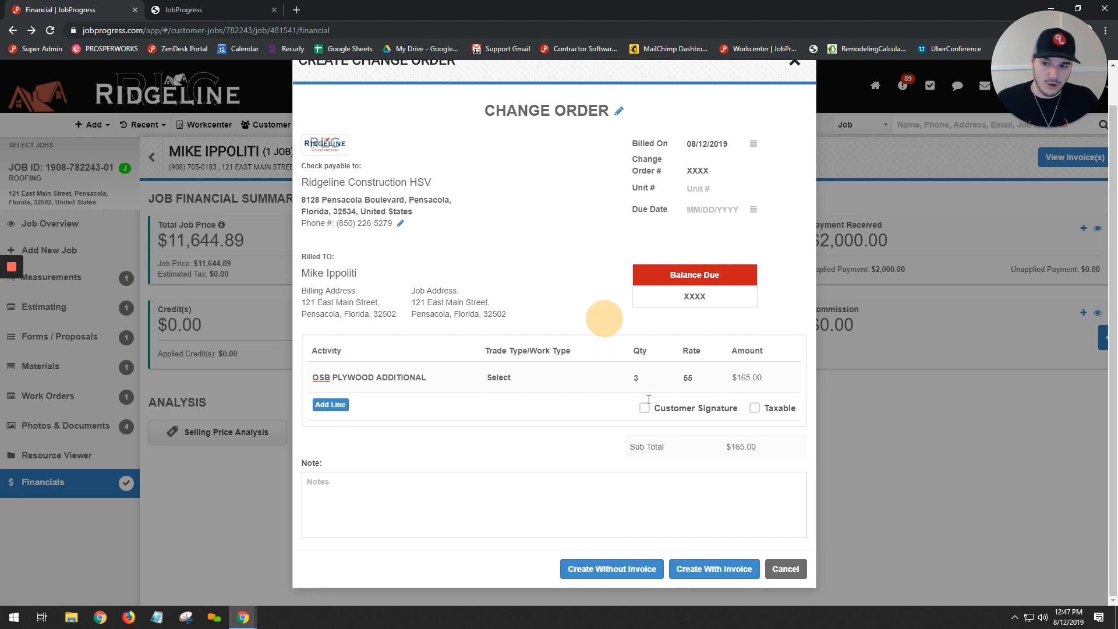
- Turn the customer signature option on and off again, and create the change order with an invoice
{"action": "left_click", "coordinate": [664, 410]}
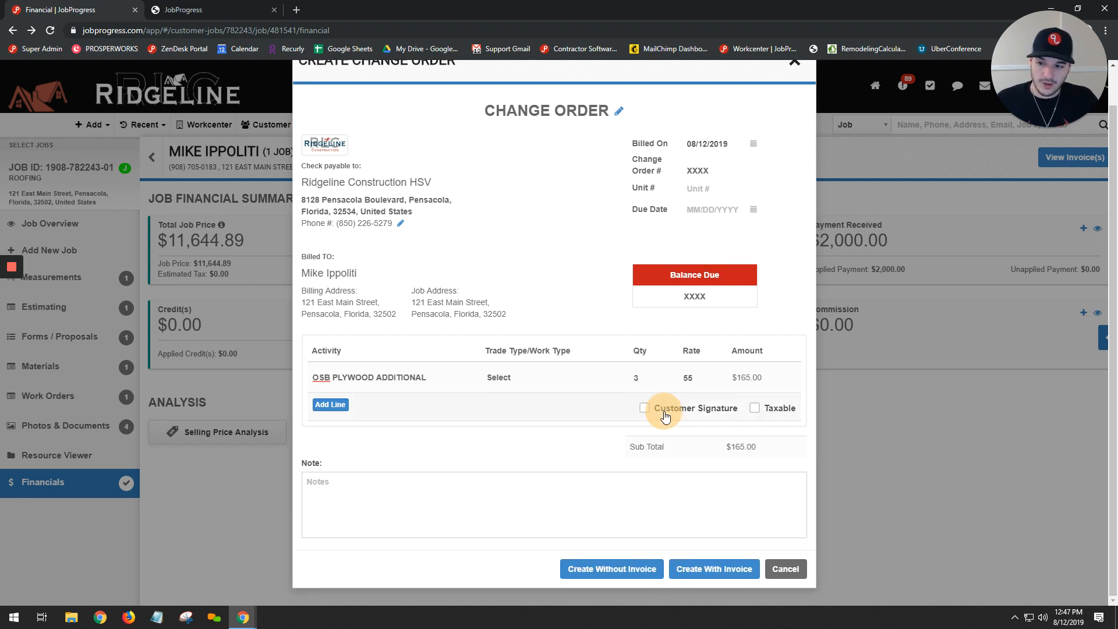
{"action": "left_click", "coordinate": [694, 411]}
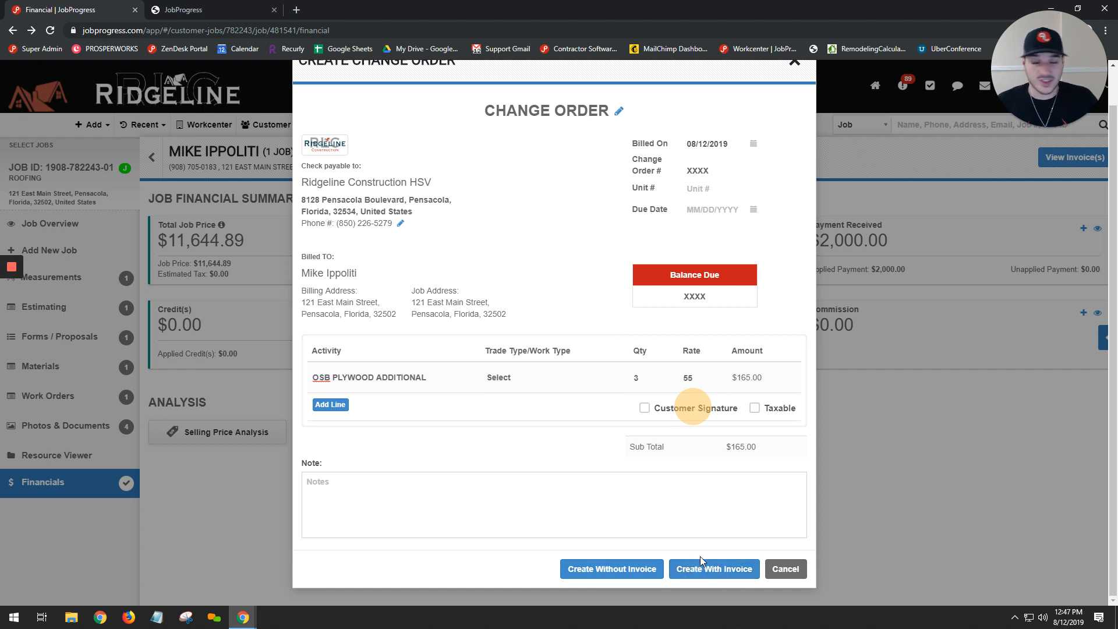
{"action": "left_click", "coordinate": [732, 571]}
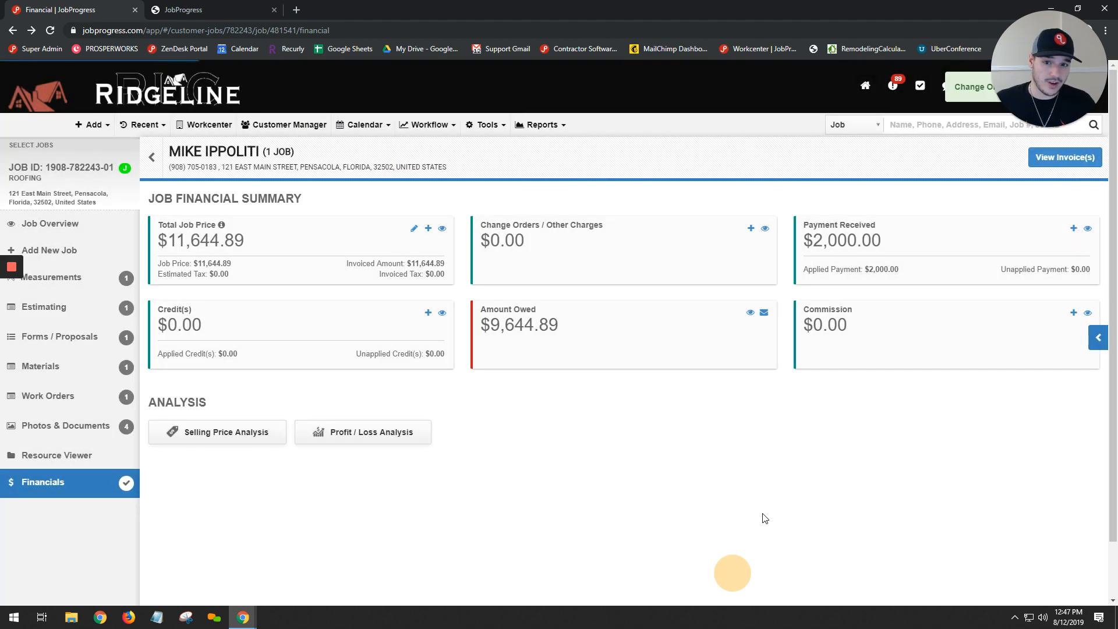
- Review the job's cumulative invoice for the change order and payment entries, and return to the financial summary
{"action": "left_click", "coordinate": [1071, 164]}
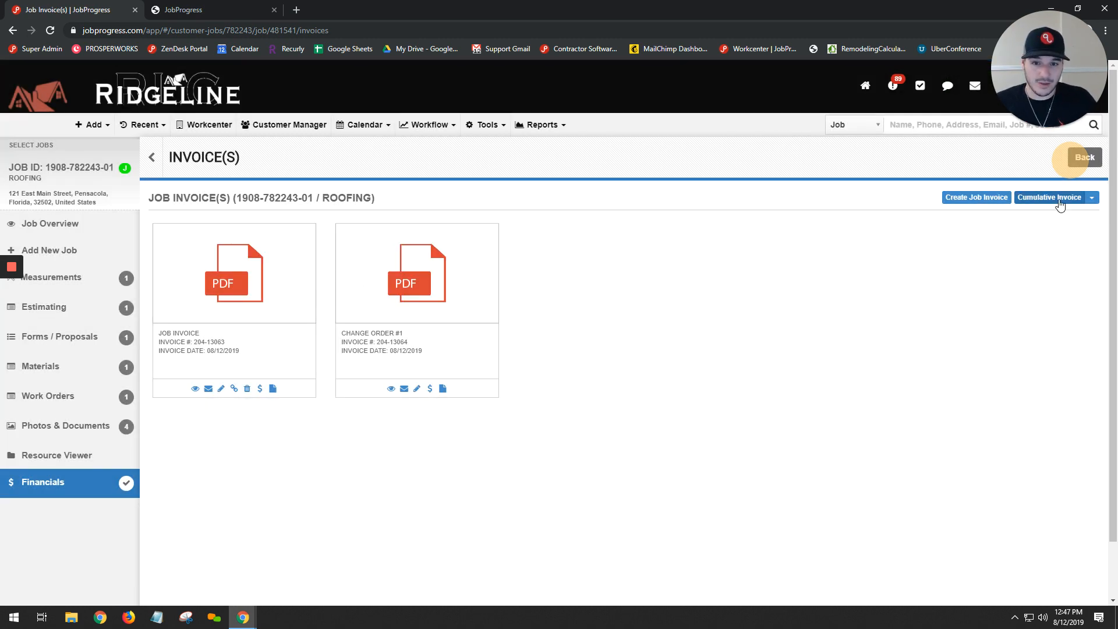
{"action": "left_click", "coordinate": [1069, 201]}
{"action": "left_click", "coordinate": [1093, 198]}
{"action": "left_click", "coordinate": [1035, 216]}
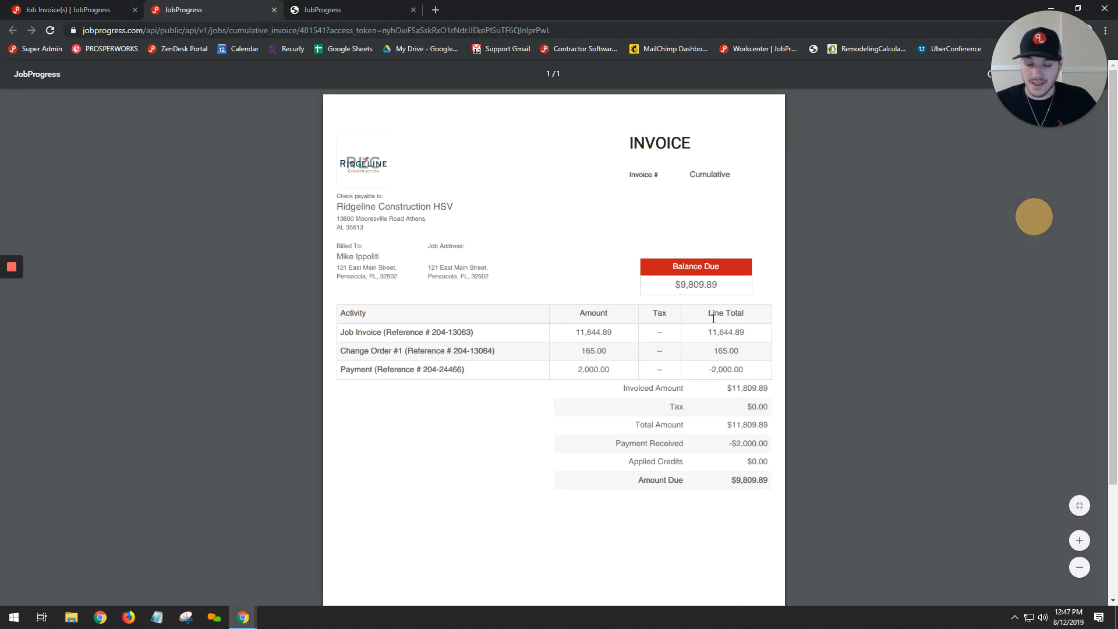
{"action": "left_click_drag", "start_coordinate": [493, 351], "coordinate": [361, 340]}
{"action": "left_click", "coordinate": [367, 360]}
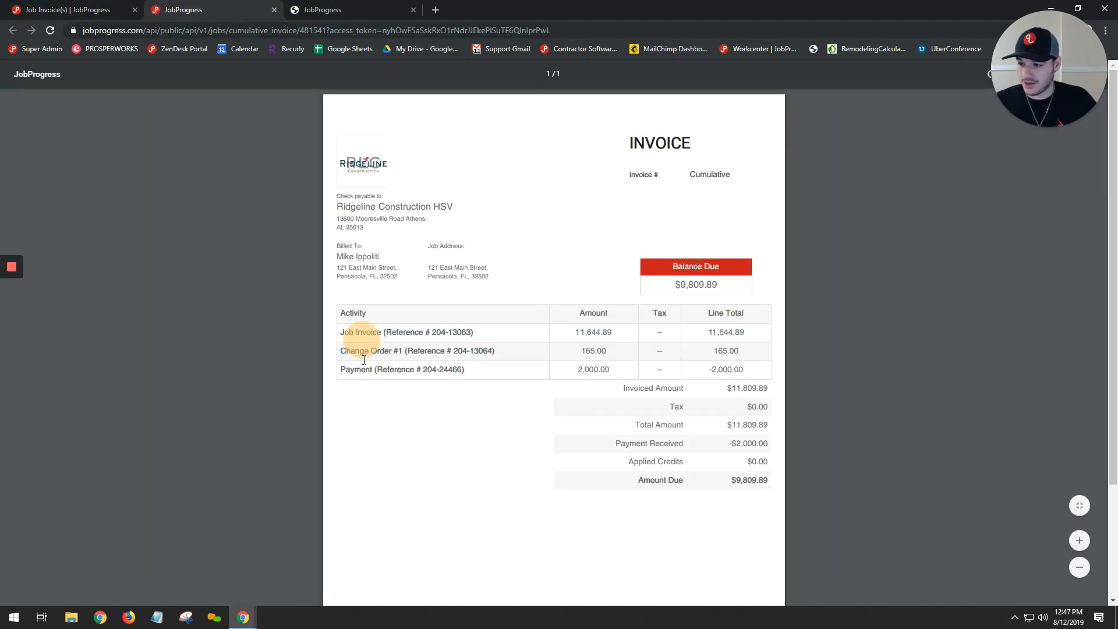
{"action": "left_click", "coordinate": [446, 365]}
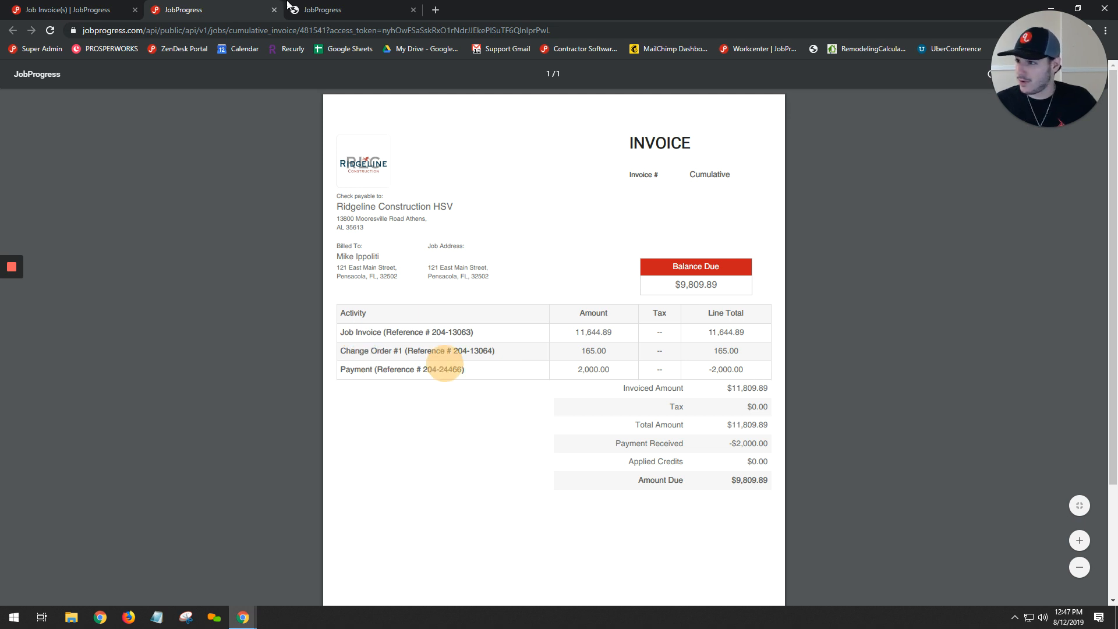
{"action": "left_click", "coordinate": [76, 10]}
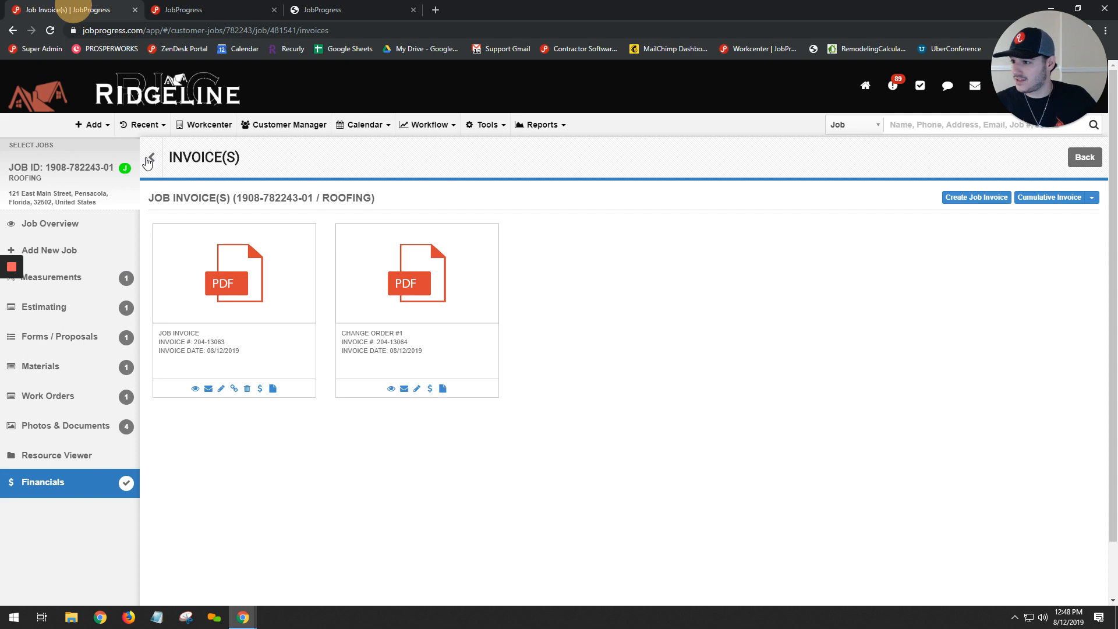
{"action": "left_click", "coordinate": [146, 159]}
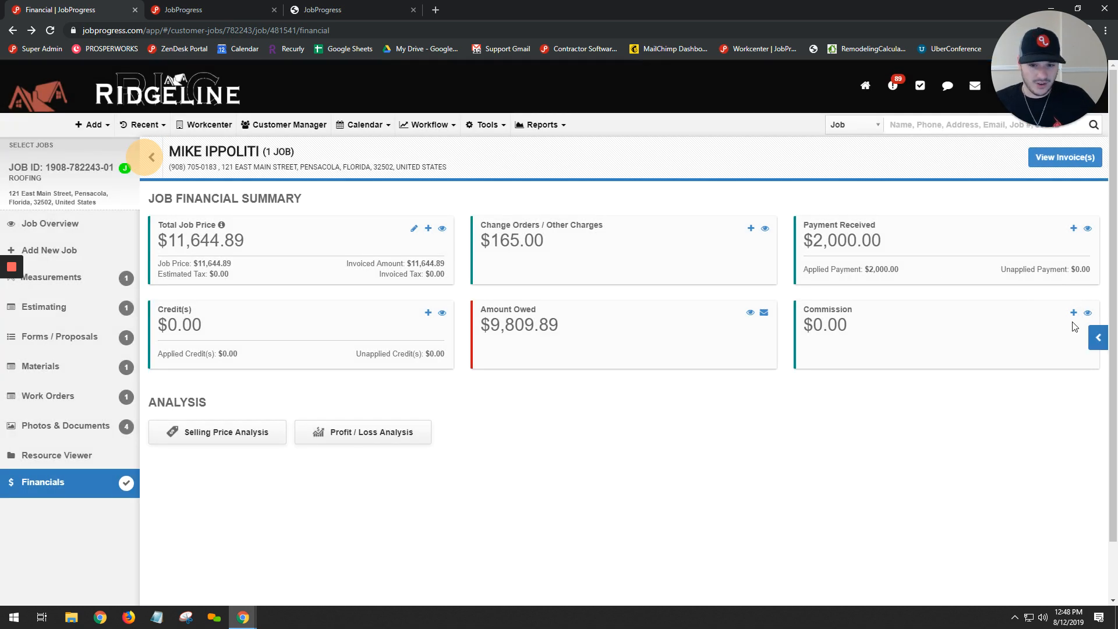
- Start a new commission for the job and choose the first listed company crew member
{"action": "left_click", "coordinate": [1075, 313]}
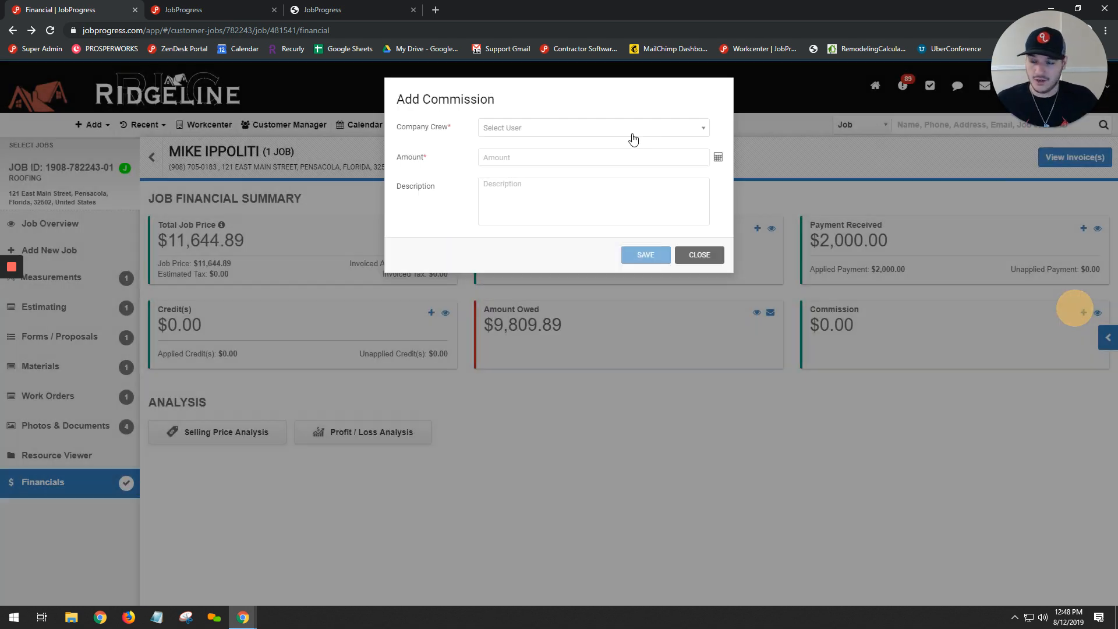
{"action": "left_click", "coordinate": [635, 133]}
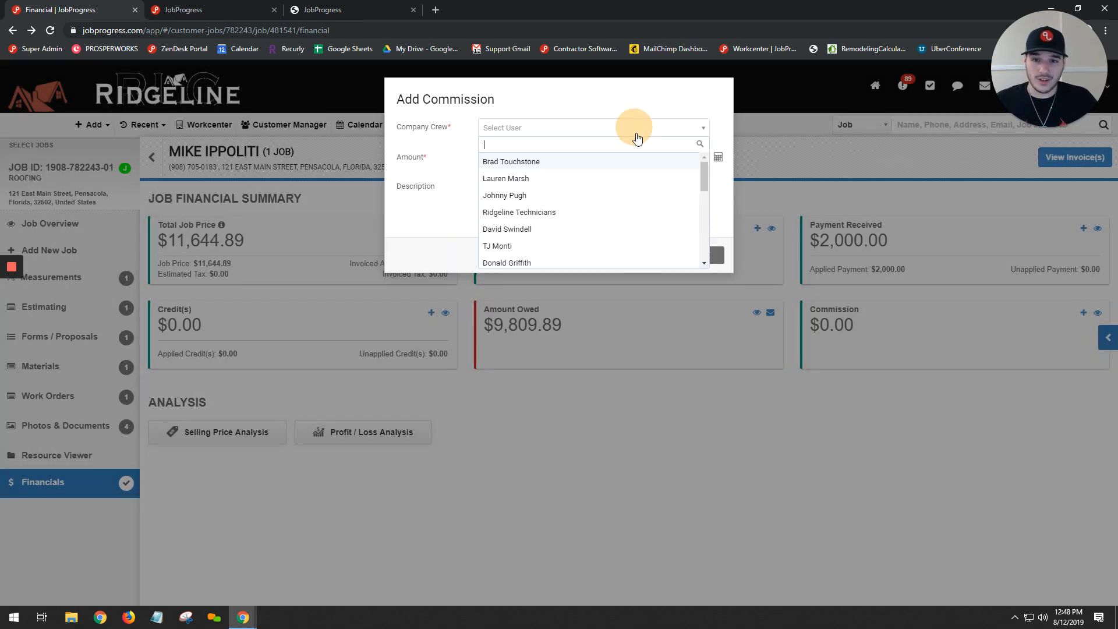
{"action": "left_click", "coordinate": [558, 163]}
{"action": "left_click", "coordinate": [664, 130]}
{"action": "left_click", "coordinate": [595, 165]}
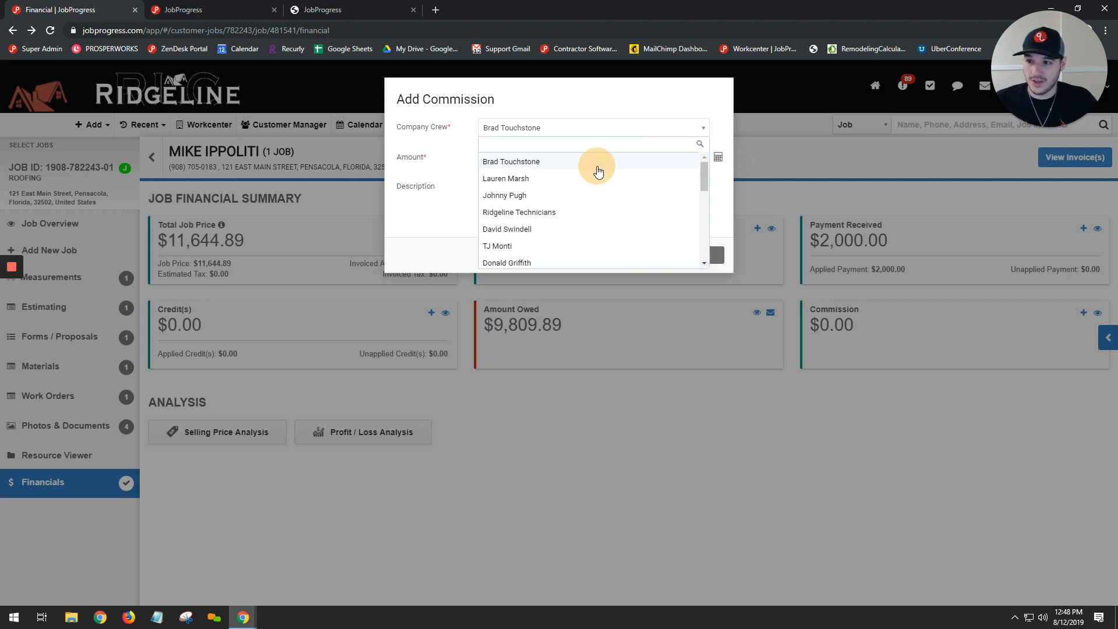
- Set the commission to 10% of the job price using the commission calculator and save it
{"action": "left_click", "coordinate": [606, 155]}
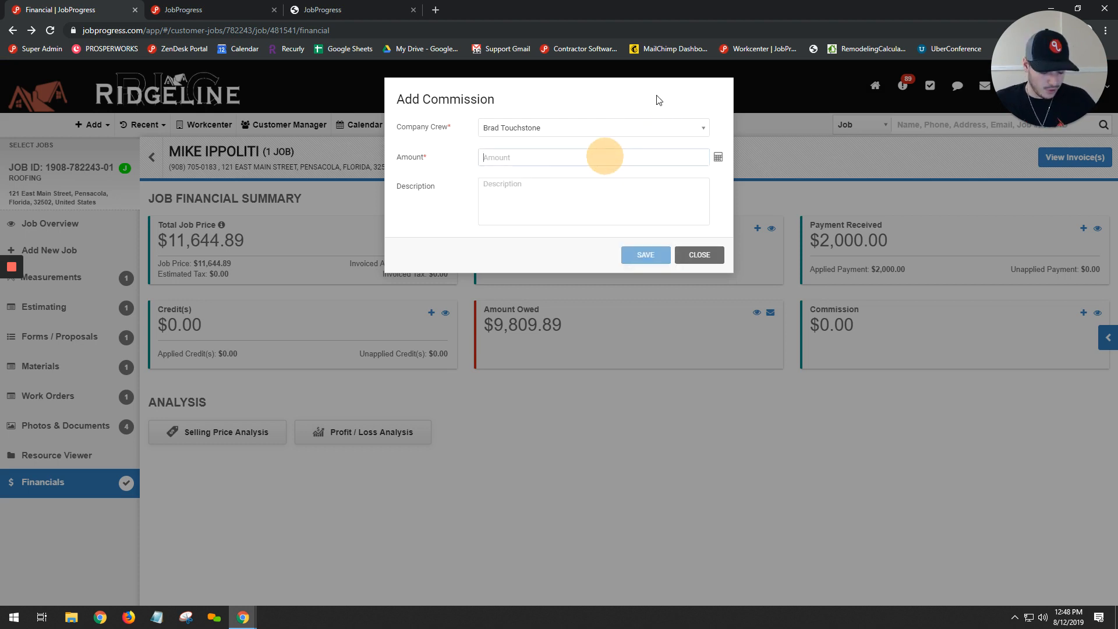
{"action": "type", "text": "10"}
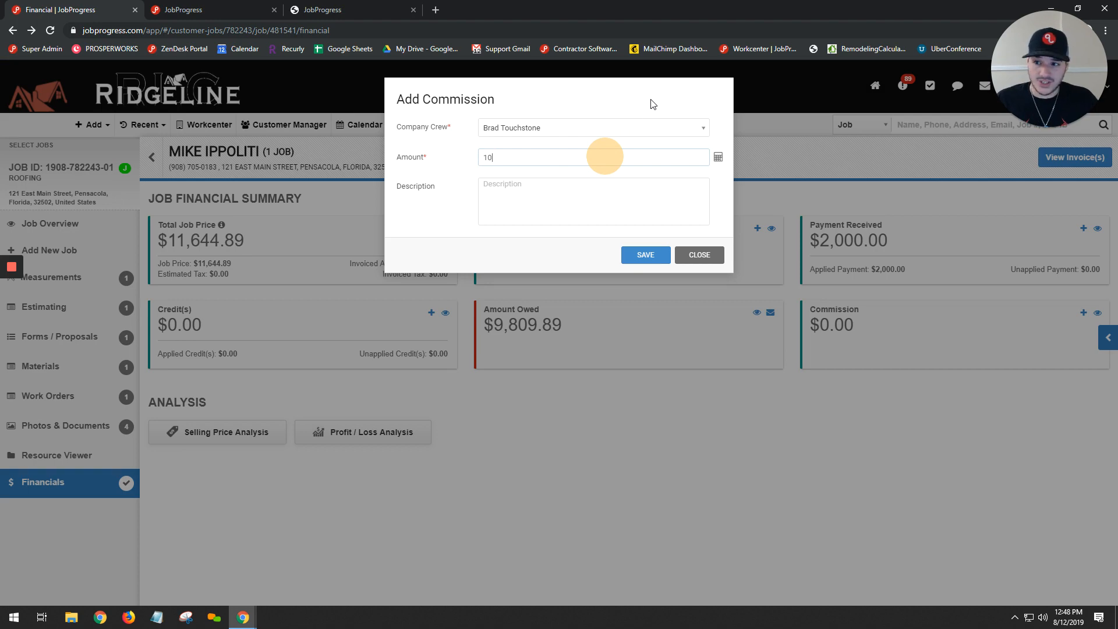
{"action": "left_click", "coordinate": [719, 168]}
{"action": "double_click", "coordinate": [542, 145]}
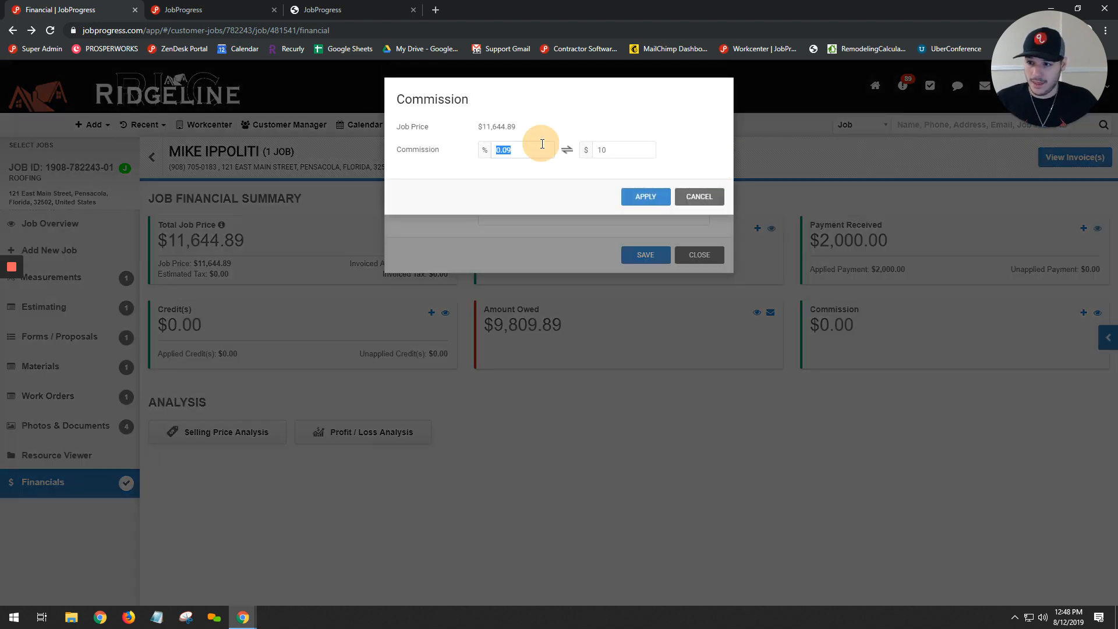
{"action": "type", "text": "10"}
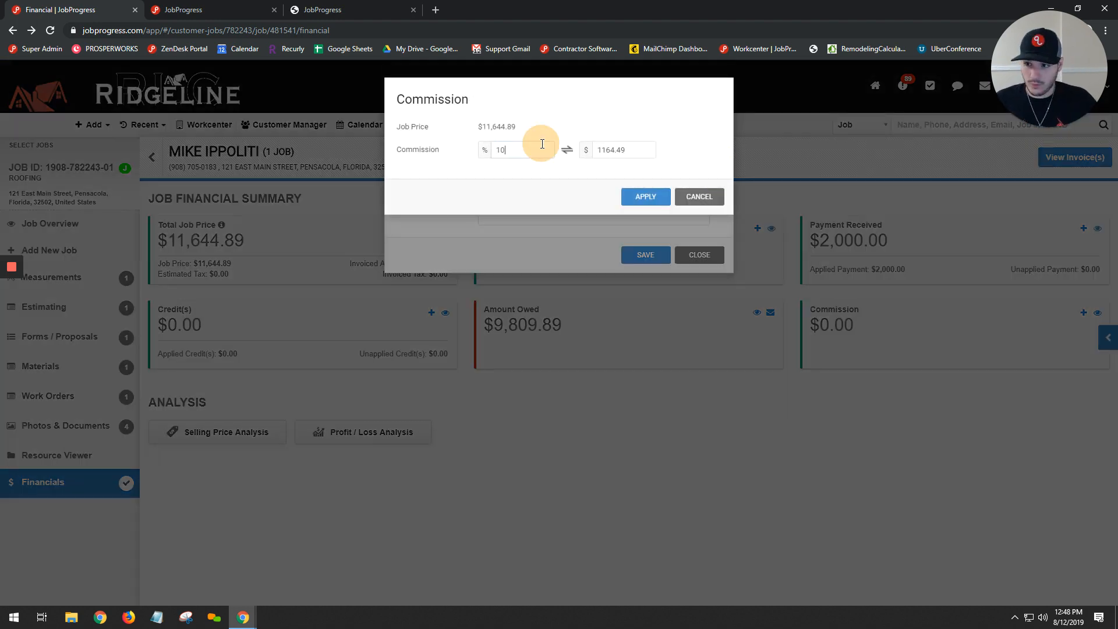
{"action": "left_click", "coordinate": [649, 195]}
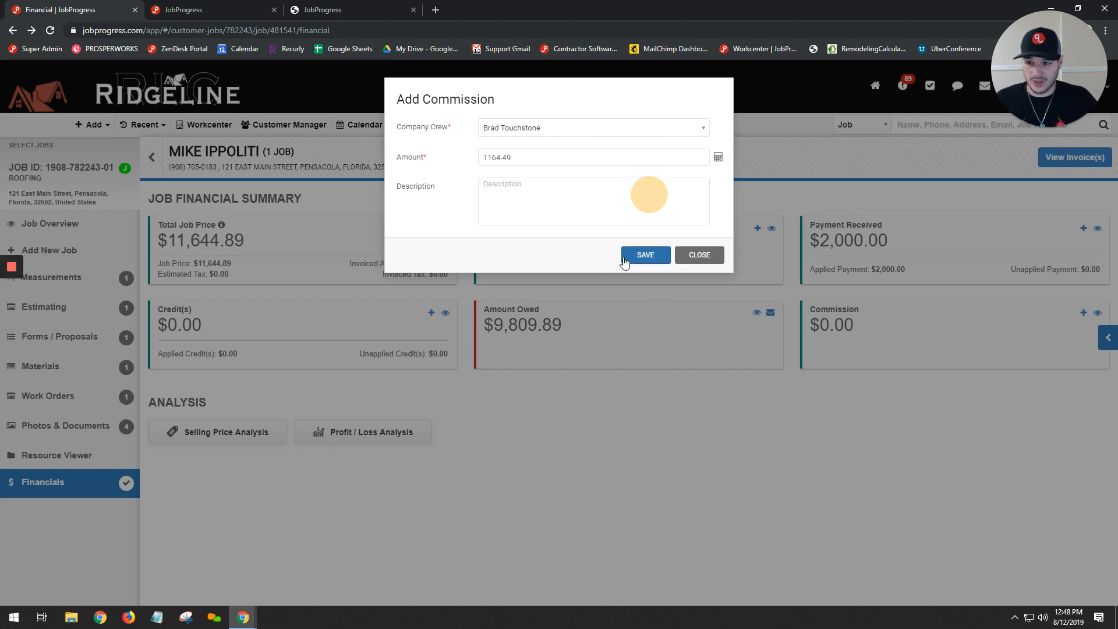
{"action": "left_click", "coordinate": [642, 258]}
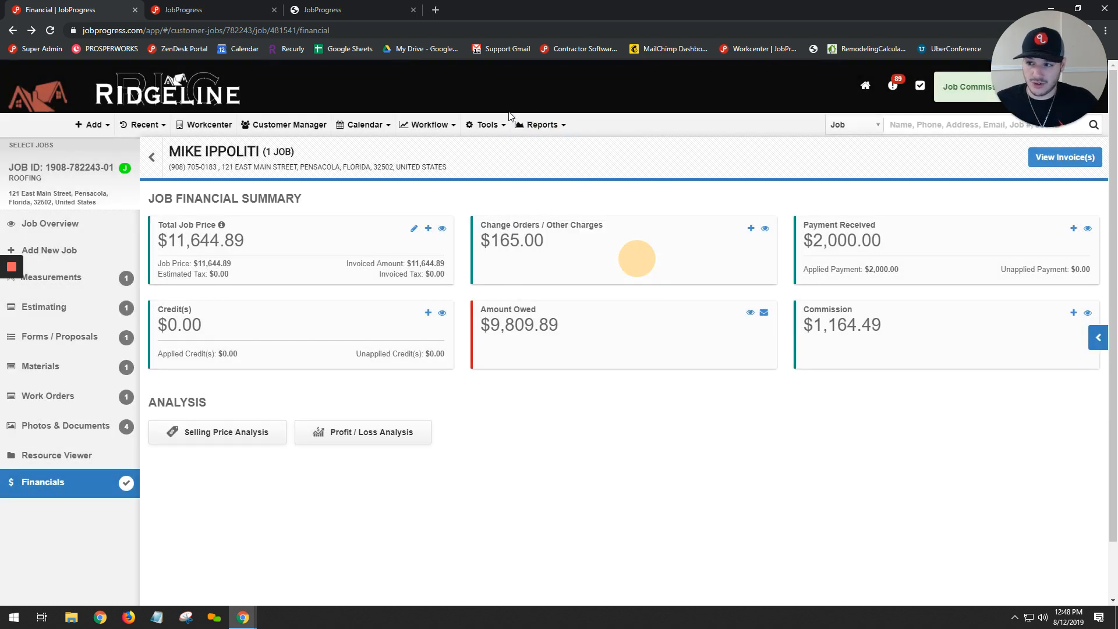
- Look up the Commission Report among the available reports and check the amount owed in the financial summary
{"action": "left_click", "coordinate": [541, 124]}
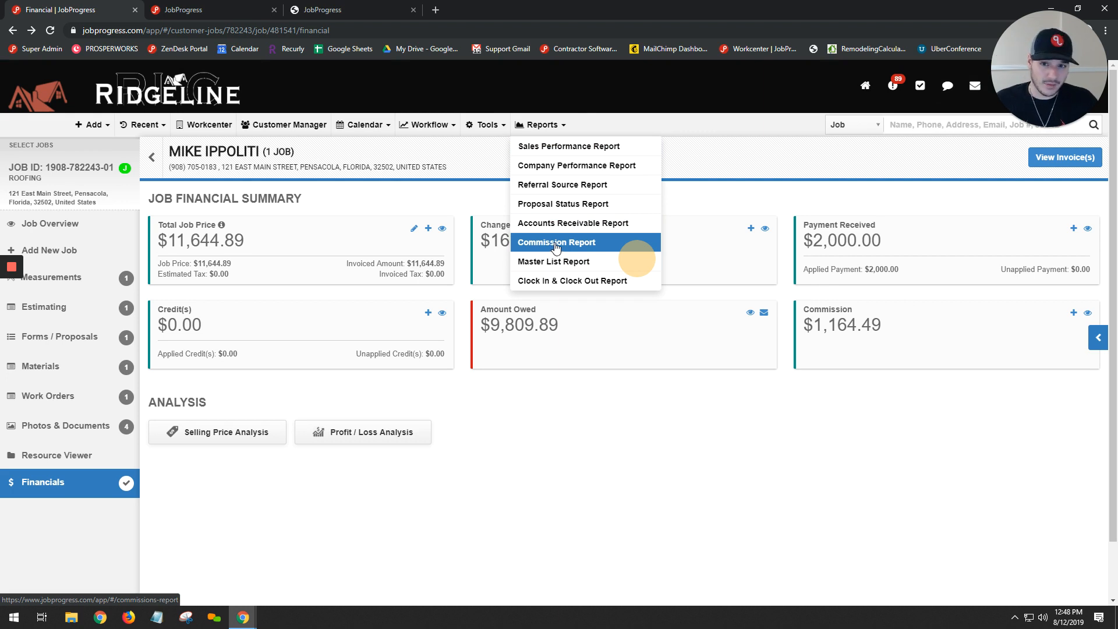
{"action": "left_click", "coordinate": [778, 159]}
{"action": "left_click_drag", "start_coordinate": [598, 323], "coordinate": [533, 322]}
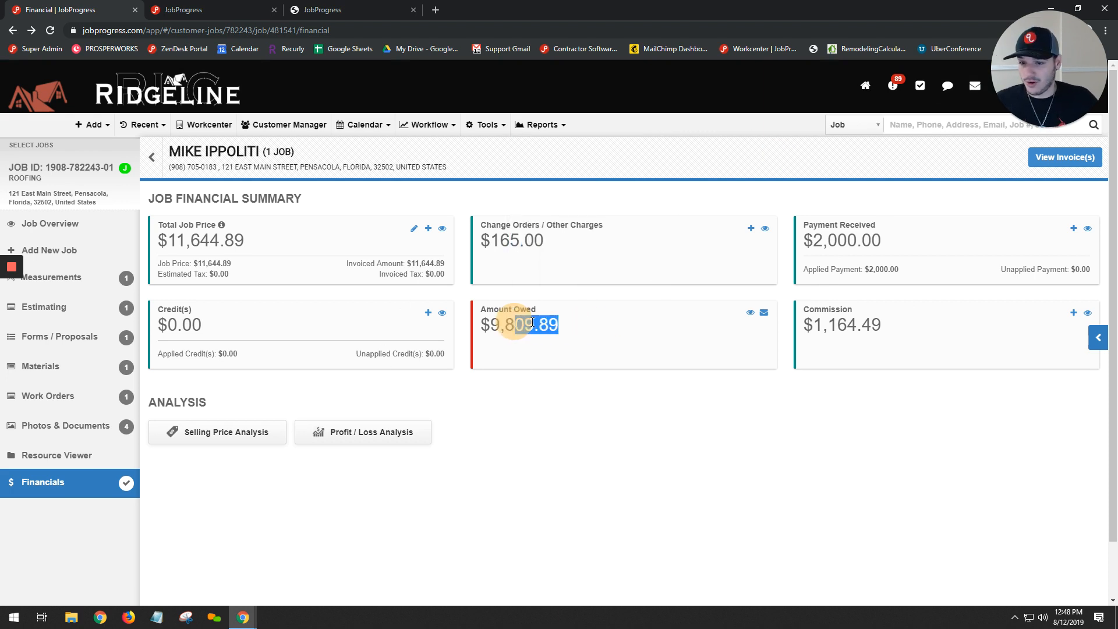
{"action": "left_click", "coordinate": [569, 325]}
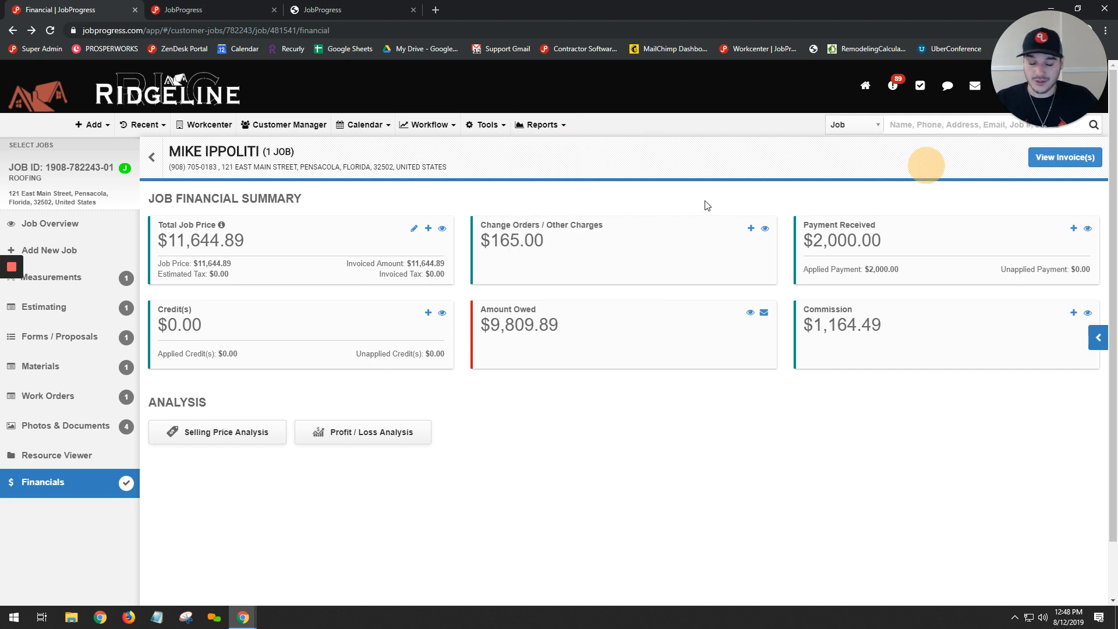
- Add a $500 credit with the note "Broken Window", dated today, and apply it to the Job Invoice
{"action": "left_click", "coordinate": [428, 313]}
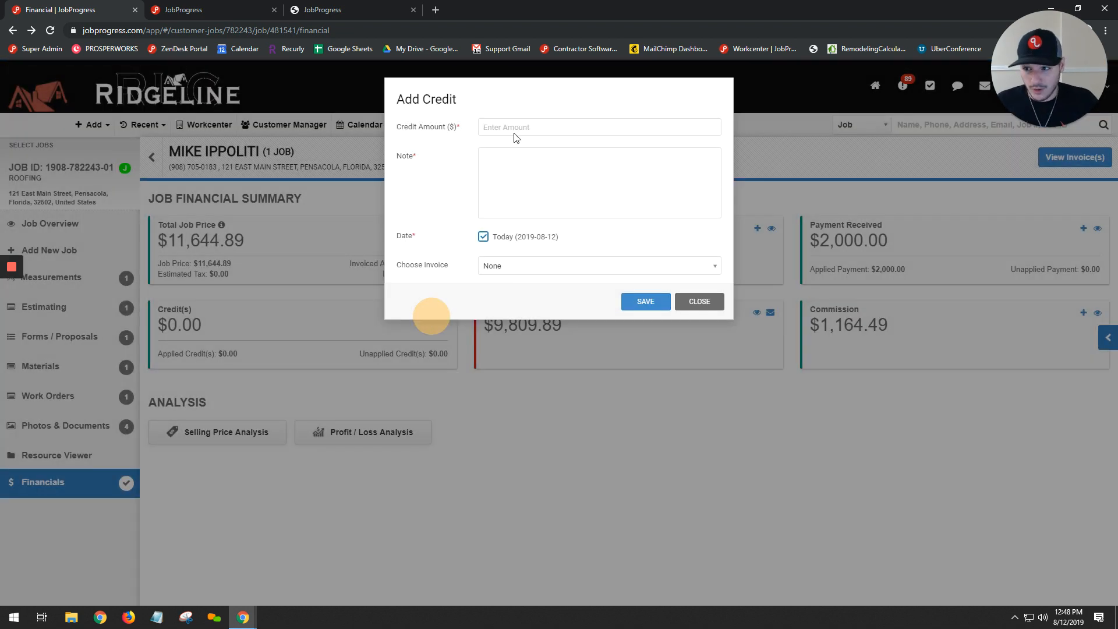
{"action": "left_click", "coordinate": [515, 126]}
{"action": "type", "text": "500"}
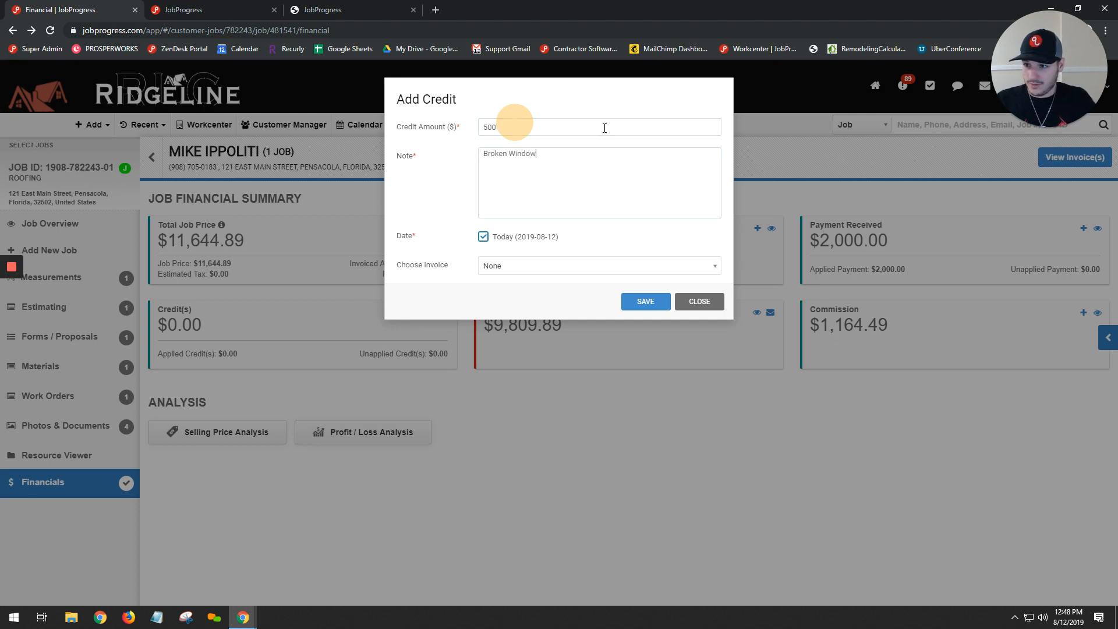
{"action": "left_click", "coordinate": [556, 266]}
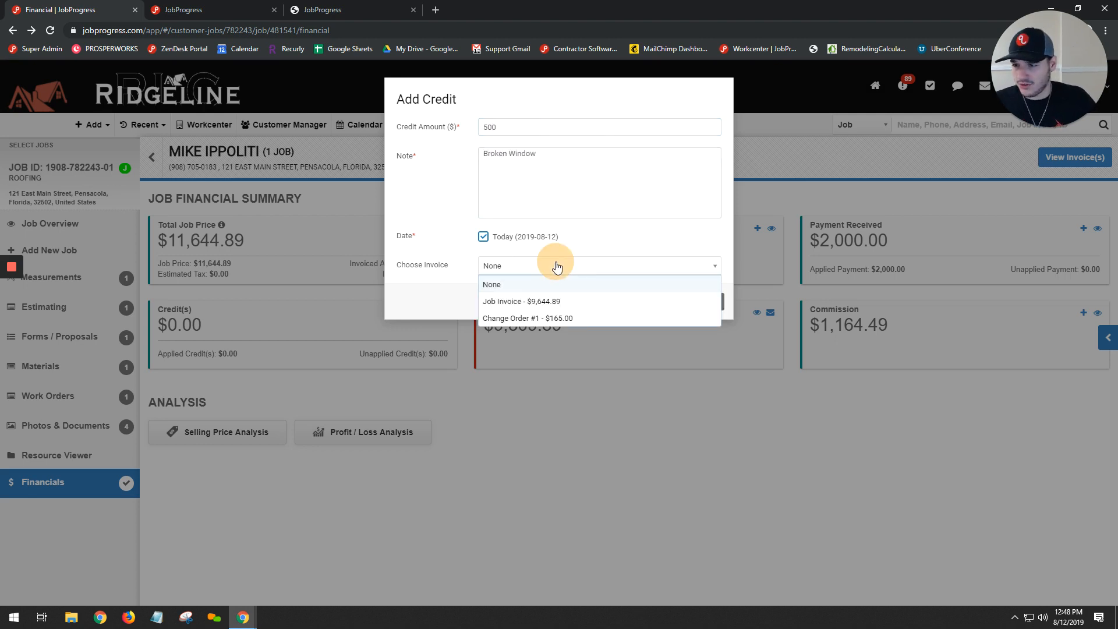
{"action": "left_click", "coordinate": [542, 302]}
{"action": "left_click", "coordinate": [652, 303]}
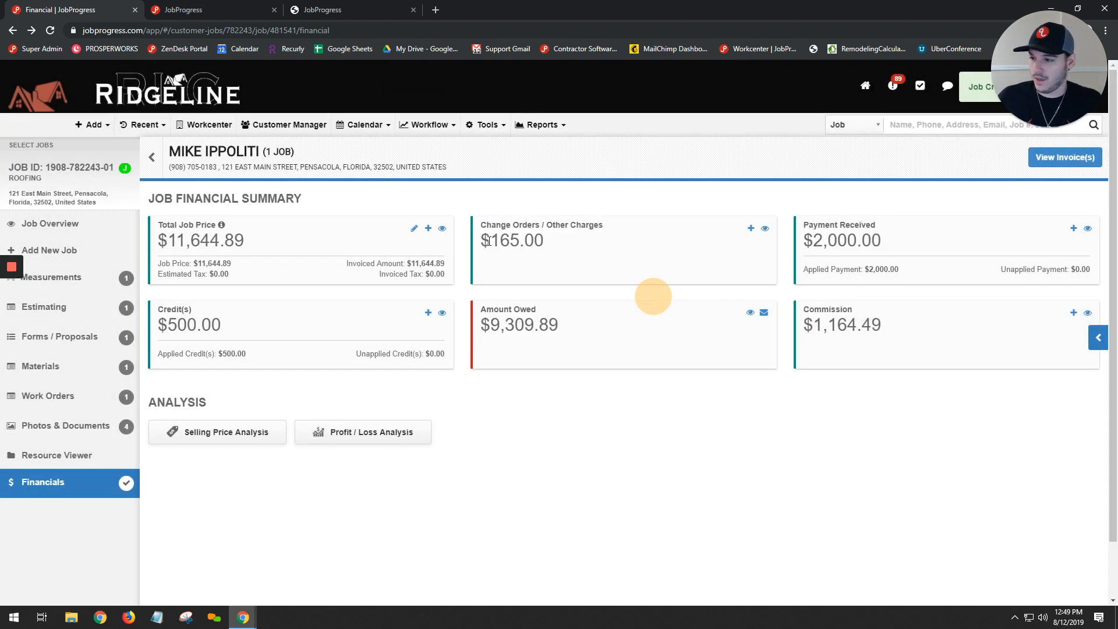
- Record a received payment of $2500 by check, entering the check number and leaving it unlinked to any invoice
{"action": "left_click", "coordinate": [1073, 228]}
{"action": "left_click", "coordinate": [631, 127]}
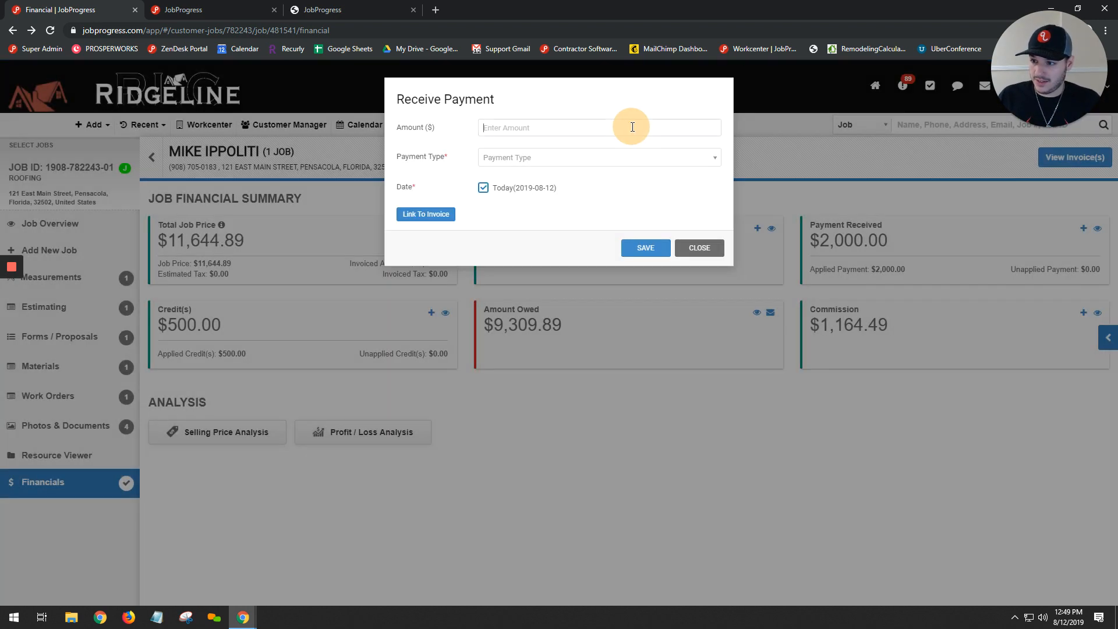
{"action": "type", "text": "2500"}
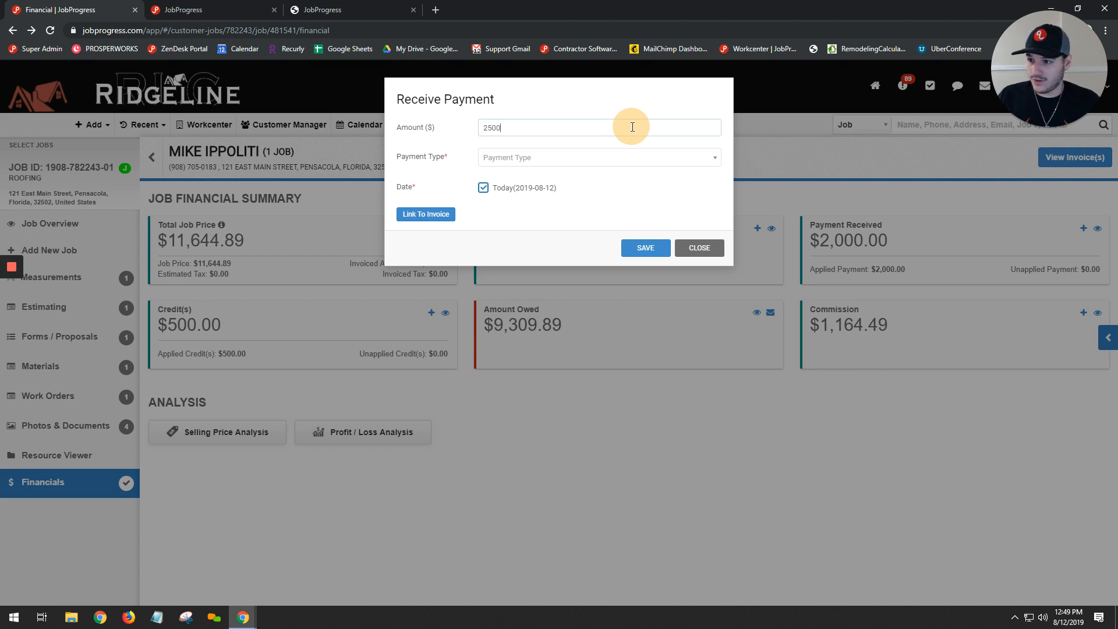
{"action": "left_click", "coordinate": [546, 157]}
{"action": "left_click", "coordinate": [532, 190]}
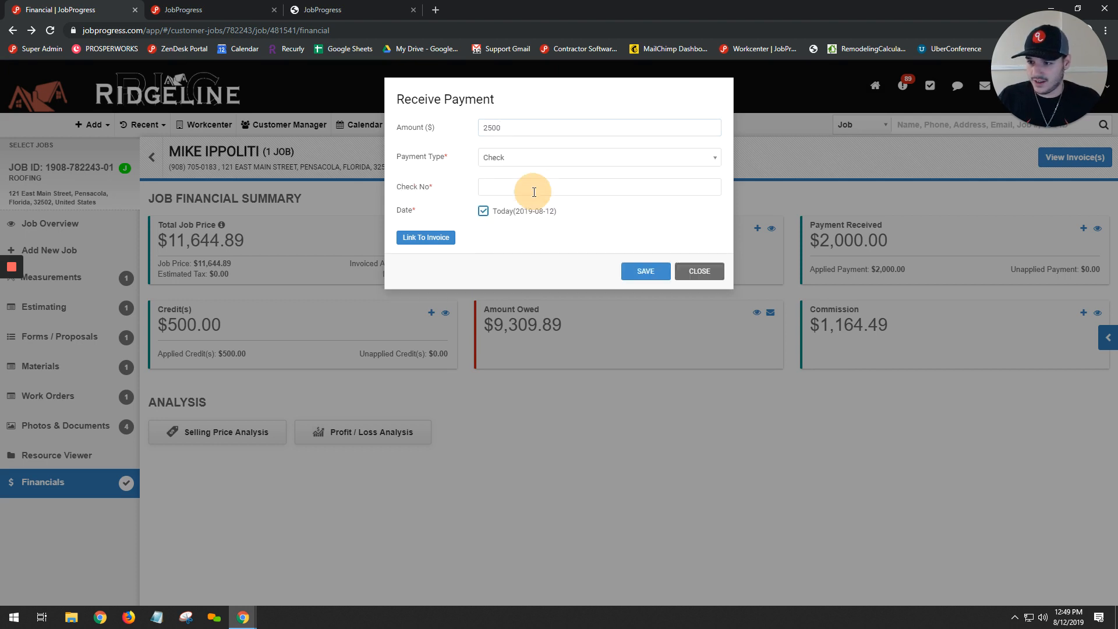
{"action": "left_click", "coordinate": [542, 186]}
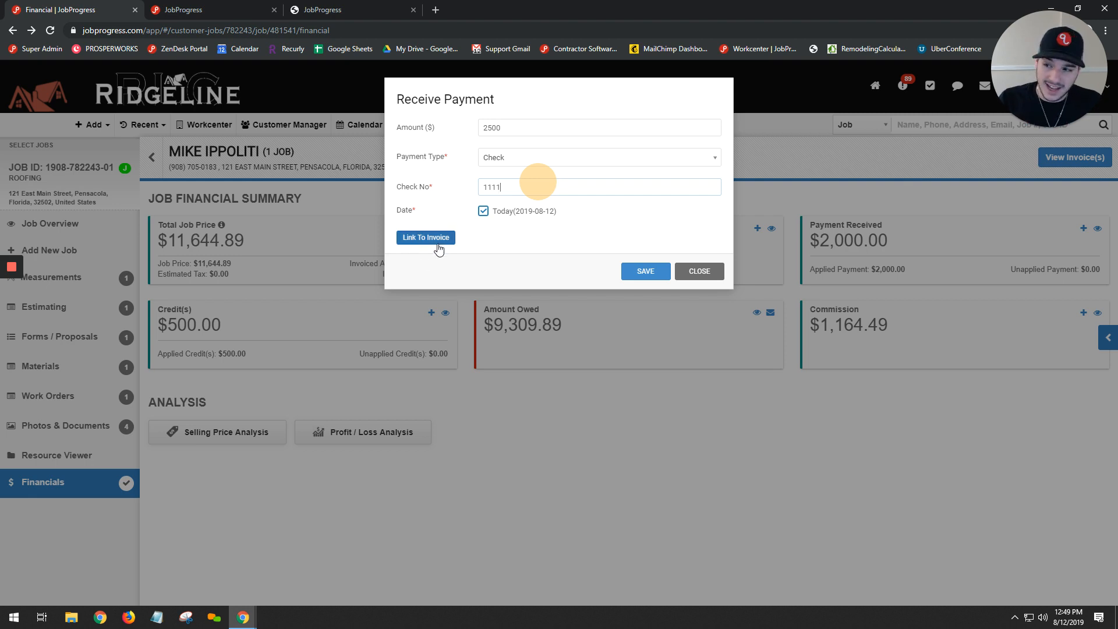
{"action": "left_click", "coordinate": [644, 272]}
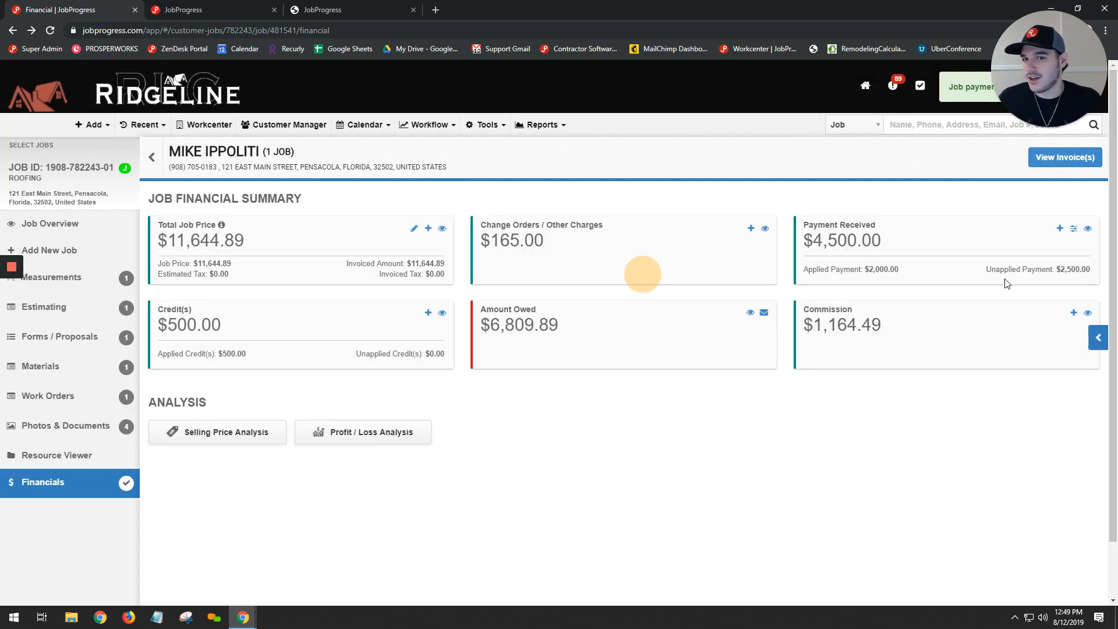
- Apply $2500 of the unapplied received payment to the Job Invoice and save the allocation
{"action": "left_click_drag", "start_coordinate": [993, 269], "coordinate": [1086, 277]}
{"action": "left_click", "coordinate": [1085, 277]}
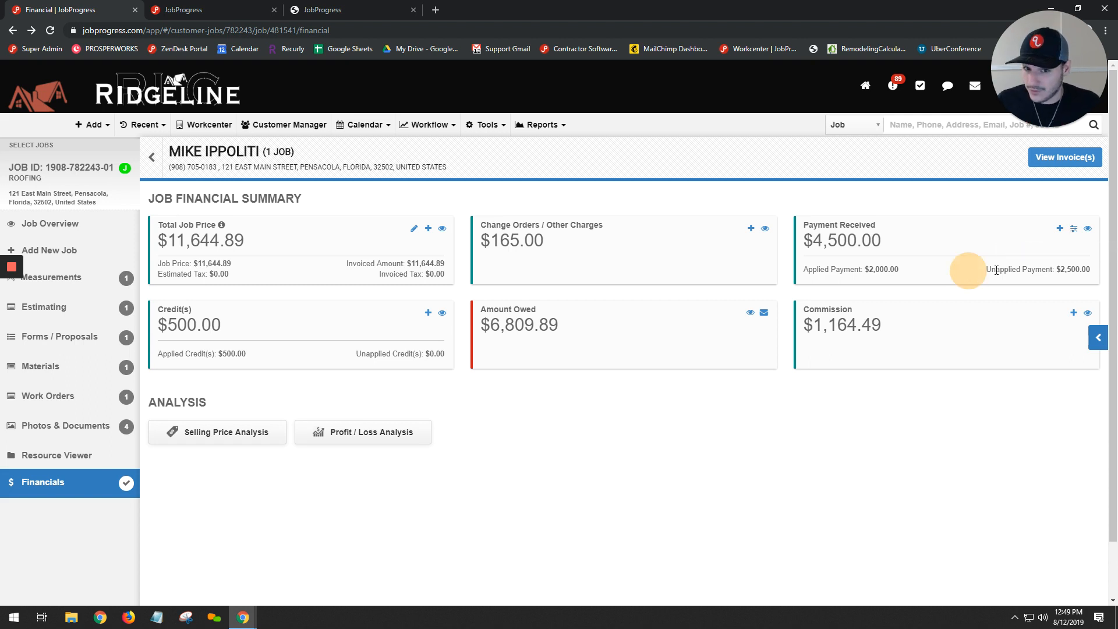
{"action": "left_click", "coordinate": [1074, 230]}
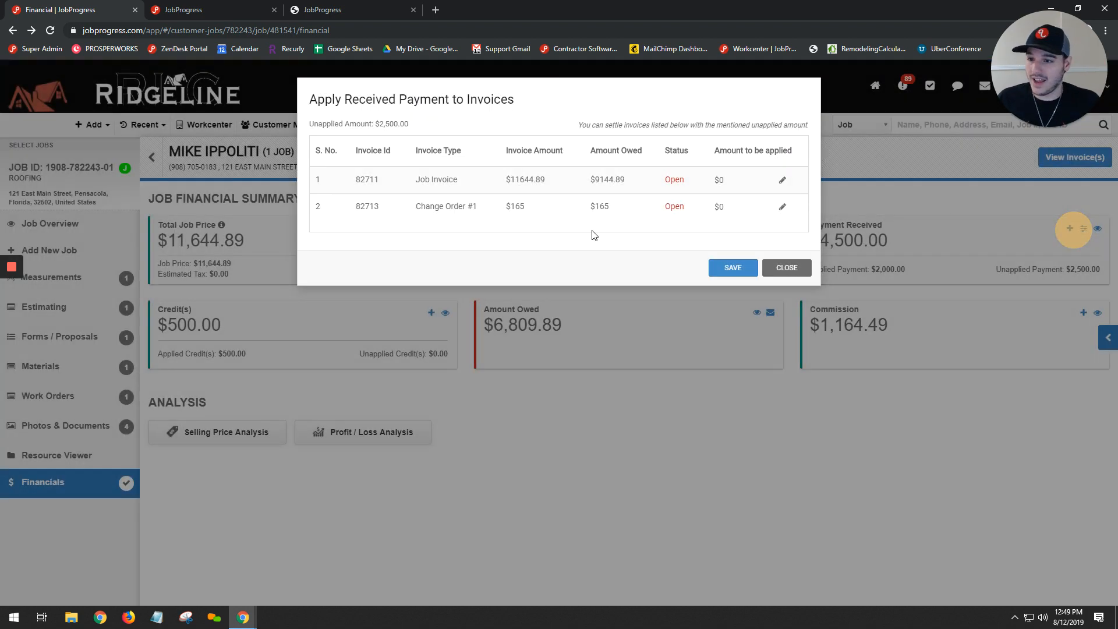
{"action": "left_click", "coordinate": [728, 181]}
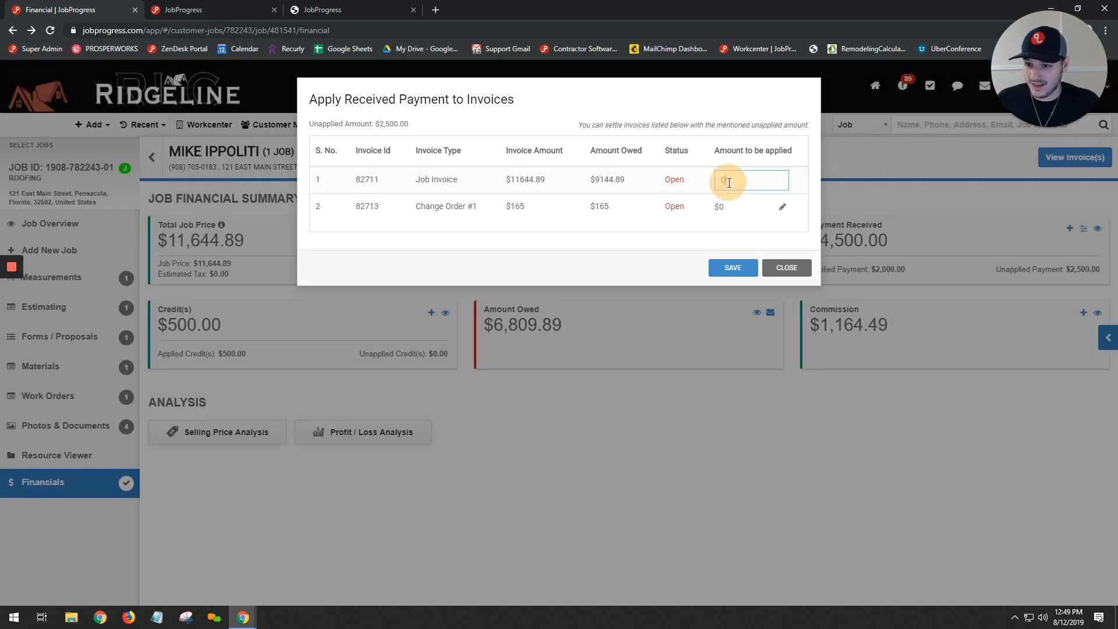
{"action": "type", "text": "2500"}
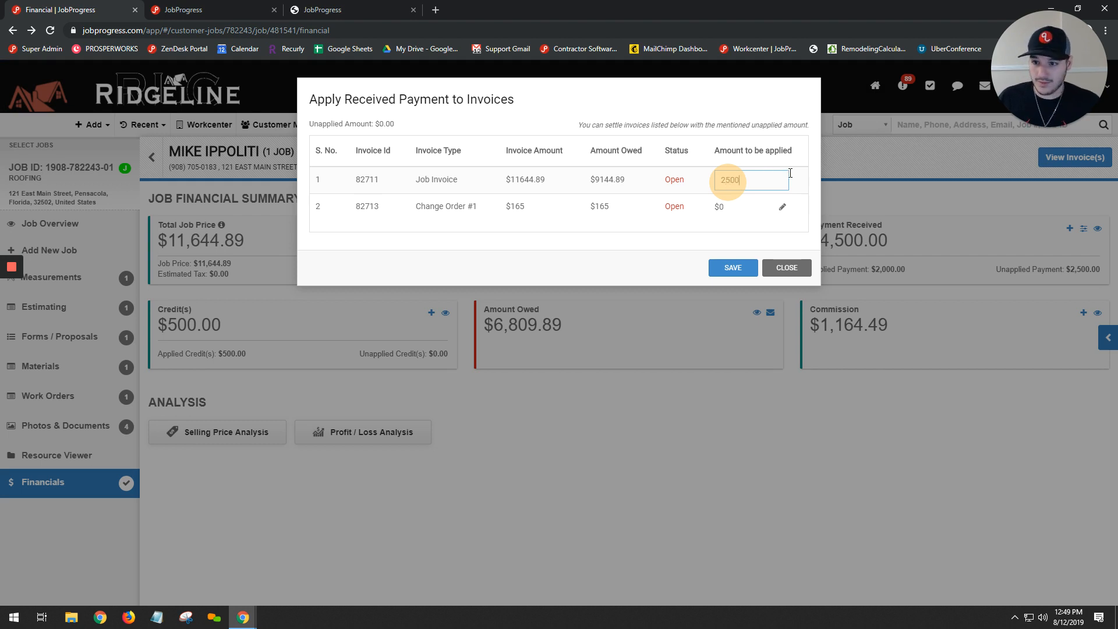
{"action": "left_click", "coordinate": [752, 268]}
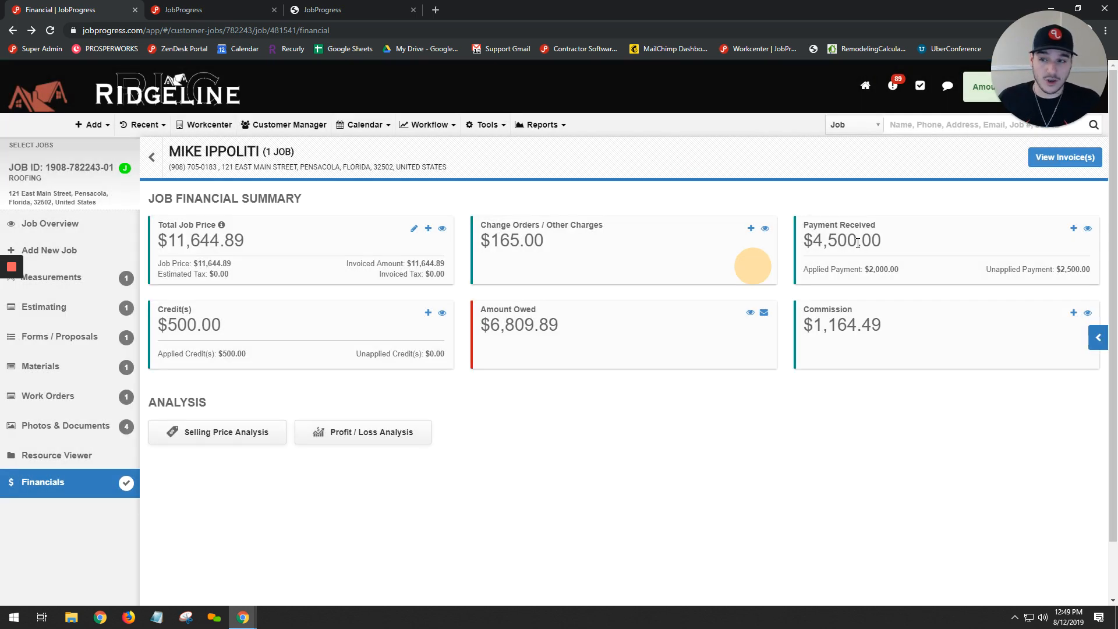
- Look at the Accounts Receivable Report in a separate browser tab and return to the job's financial summary
{"action": "mouse_move", "coordinate": [542, 125]}
{"action": "right_click", "coordinate": [584, 223]}
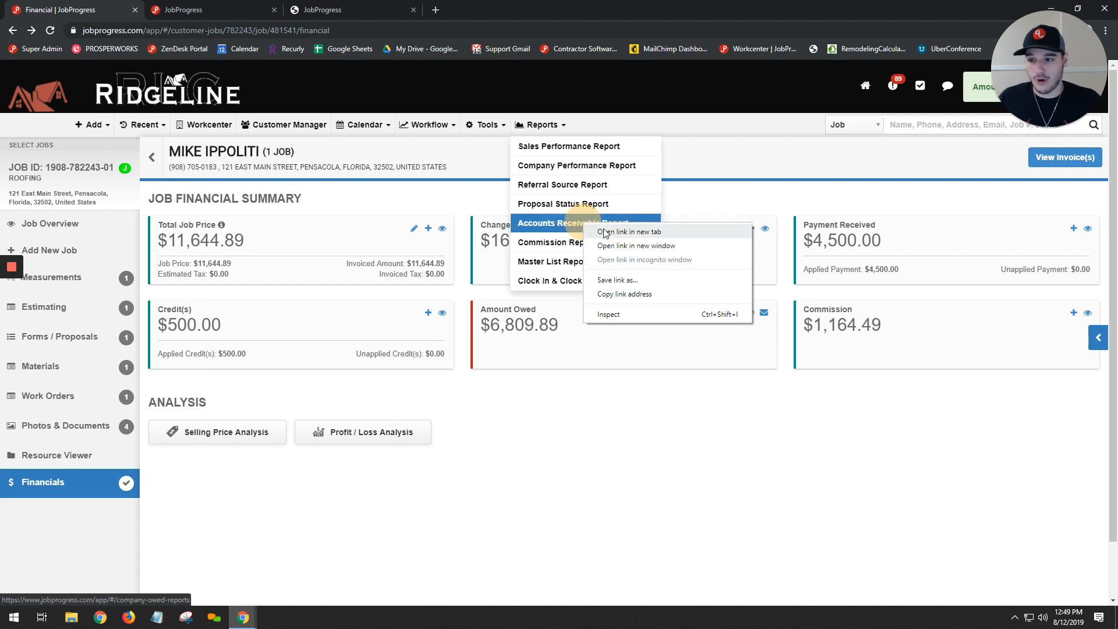
{"action": "left_click", "coordinate": [630, 232]}
{"action": "left_click", "coordinate": [335, 10]}
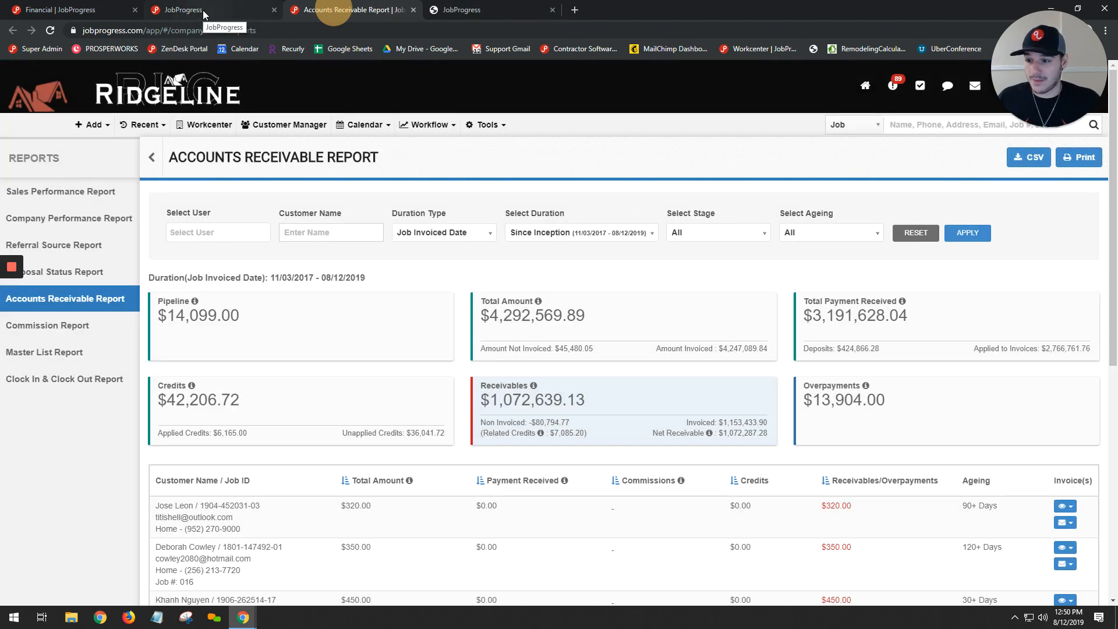
{"action": "left_click", "coordinate": [203, 9]}
{"action": "left_click", "coordinate": [90, 10]}
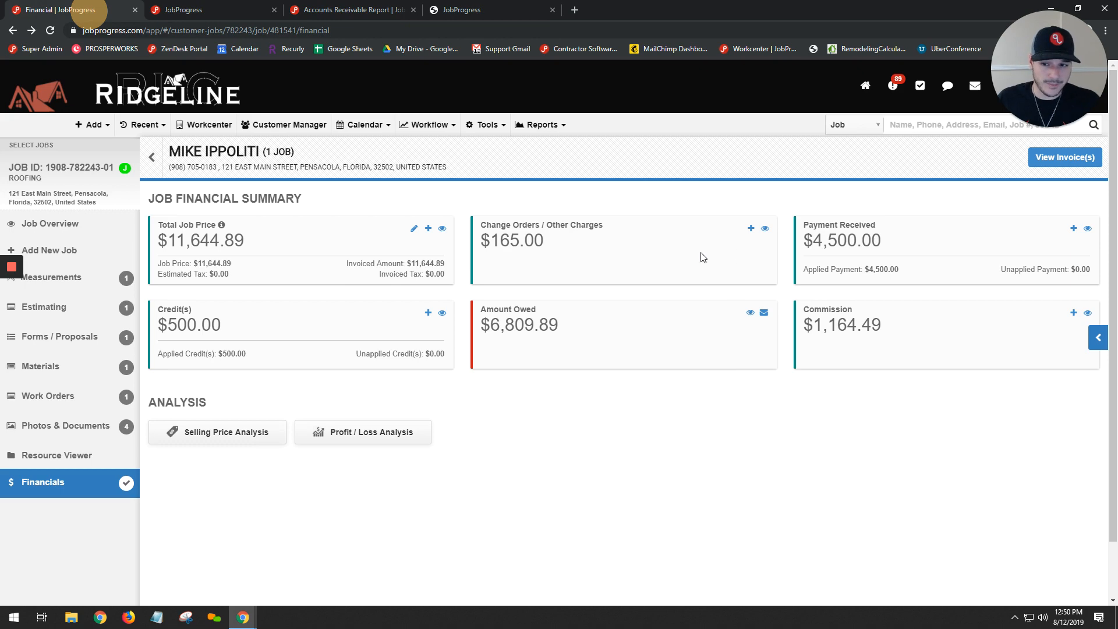
- Open the job's Profit / Loss Analysis and fill it with the line items of the TEST Estimate estimating worksheet
{"action": "left_click", "coordinate": [369, 438]}
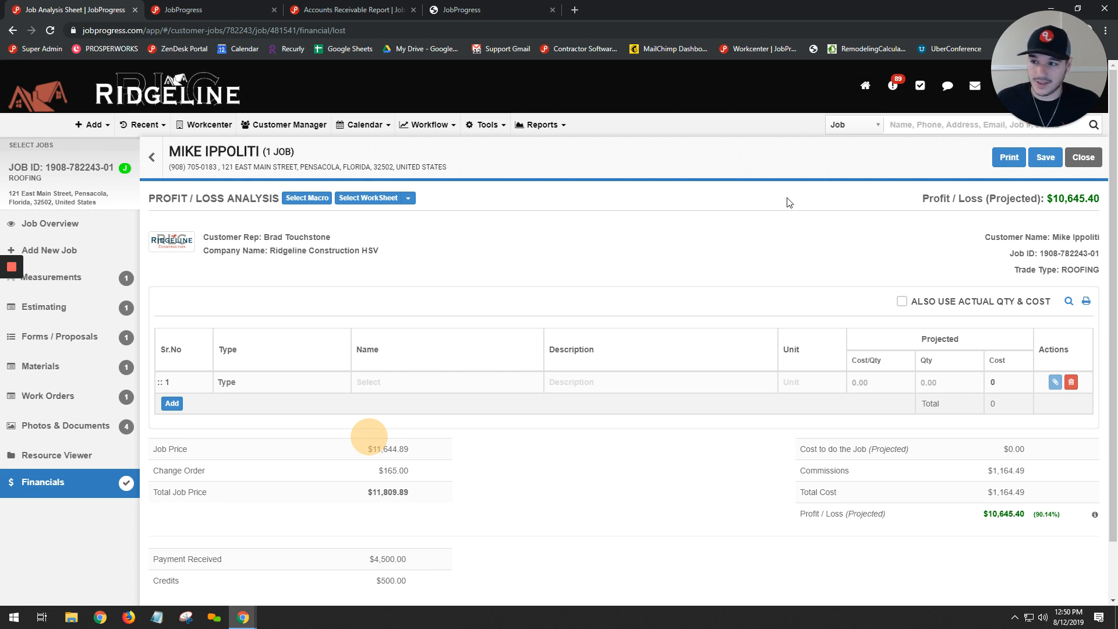
{"action": "left_click", "coordinate": [408, 198]}
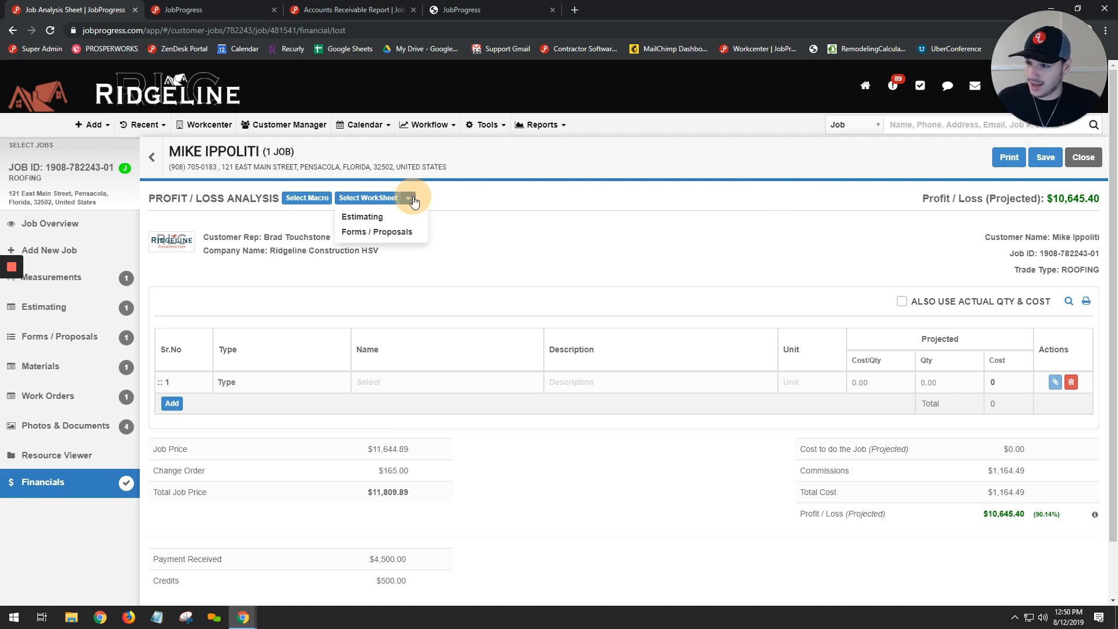
{"action": "left_click", "coordinate": [369, 216]}
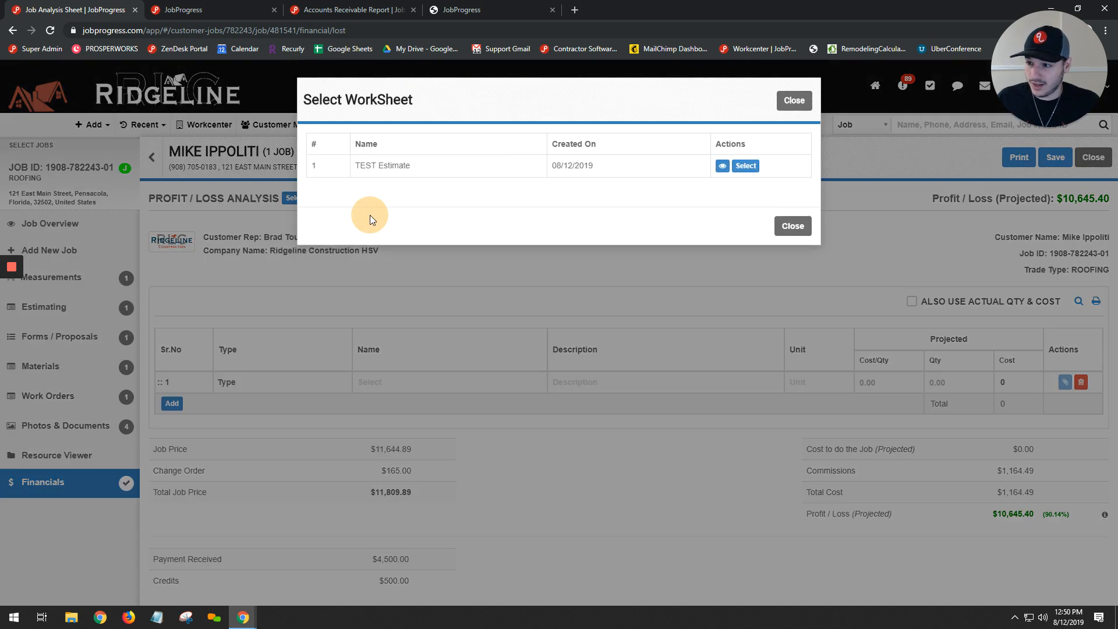
{"action": "left_click", "coordinate": [745, 168]}
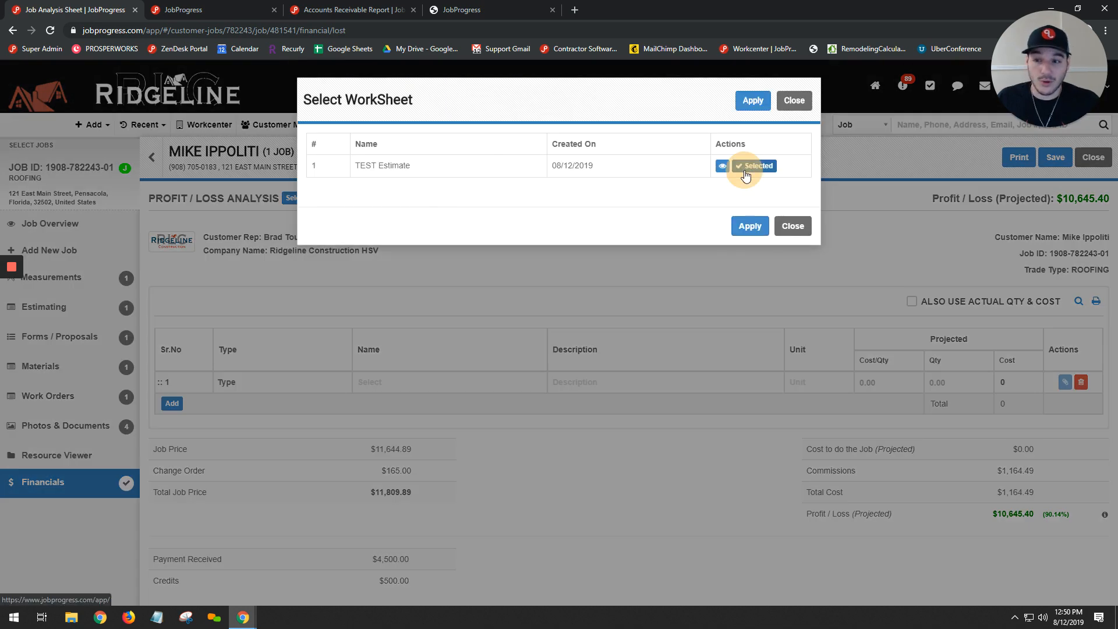
{"action": "left_click", "coordinate": [750, 232]}
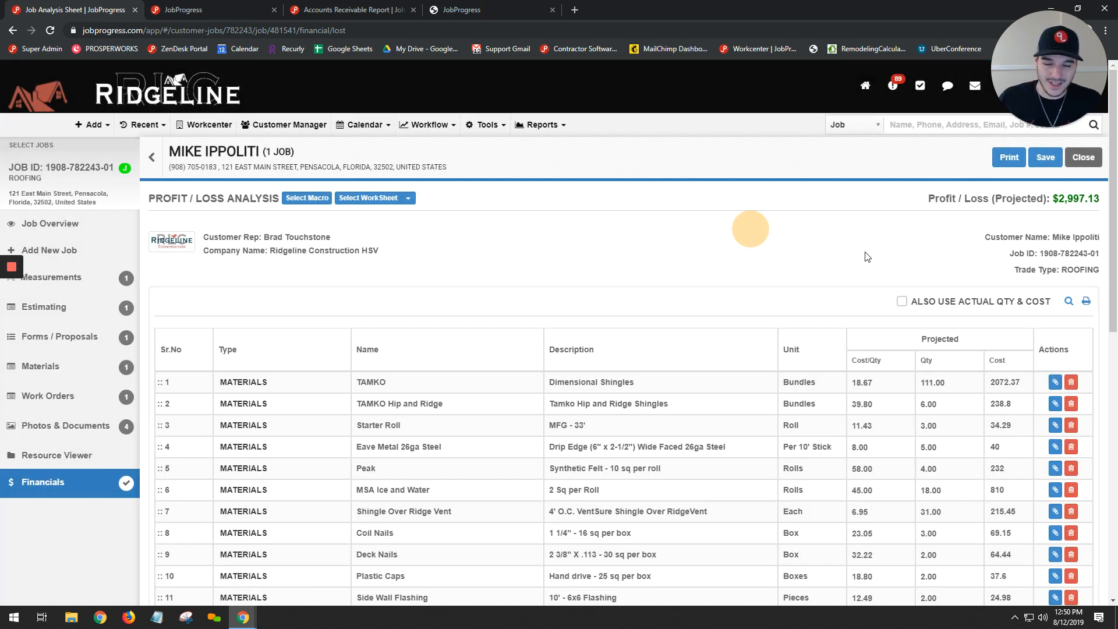
- Examine the invoice number, check number and file attachment options of the TAMKO shingles line, adding nothing
{"action": "scroll", "coordinate": [868, 256], "scroll_direction": "down", "scroll_amount": 2}
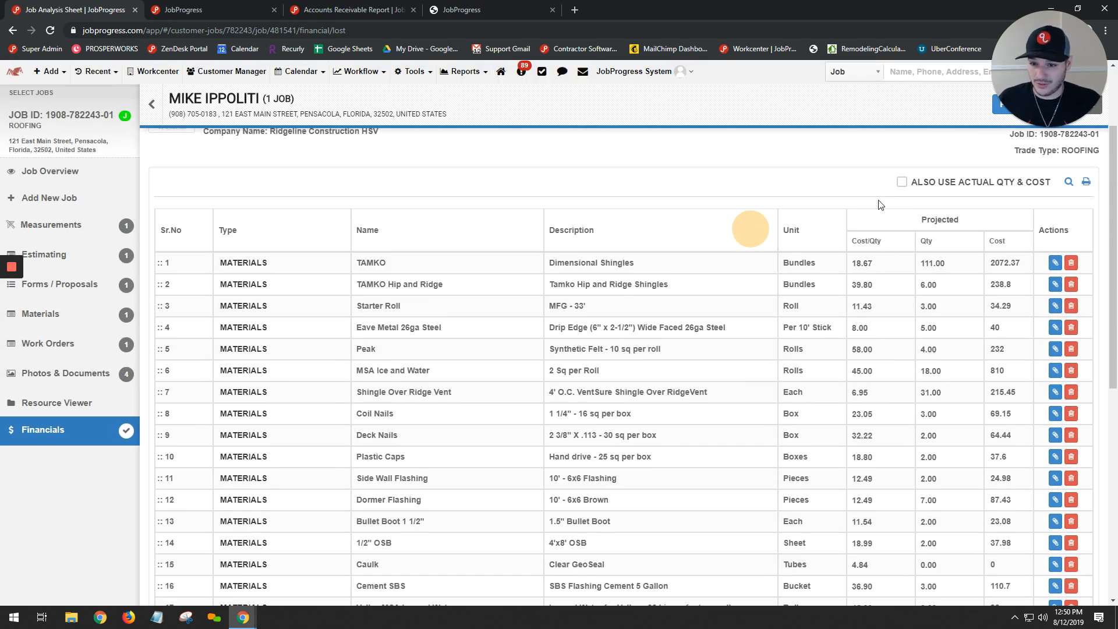
{"action": "left_click", "coordinate": [1055, 262]}
{"action": "left_click", "coordinate": [678, 103]}
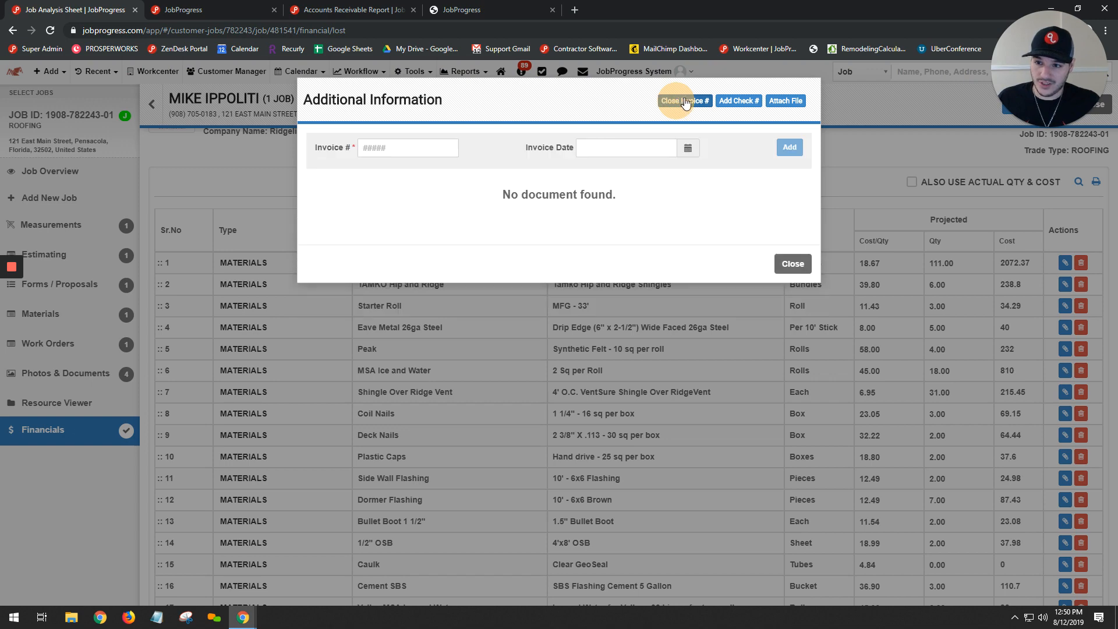
{"action": "left_click", "coordinate": [739, 101]}
{"action": "left_click", "coordinate": [784, 102]}
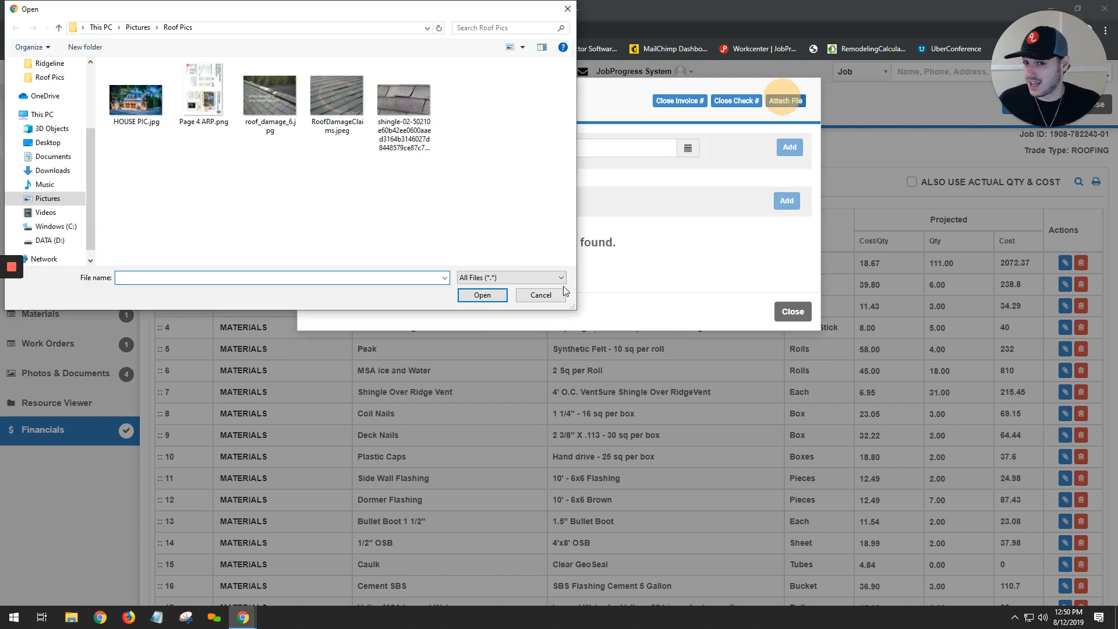
{"action": "left_click", "coordinate": [540, 296]}
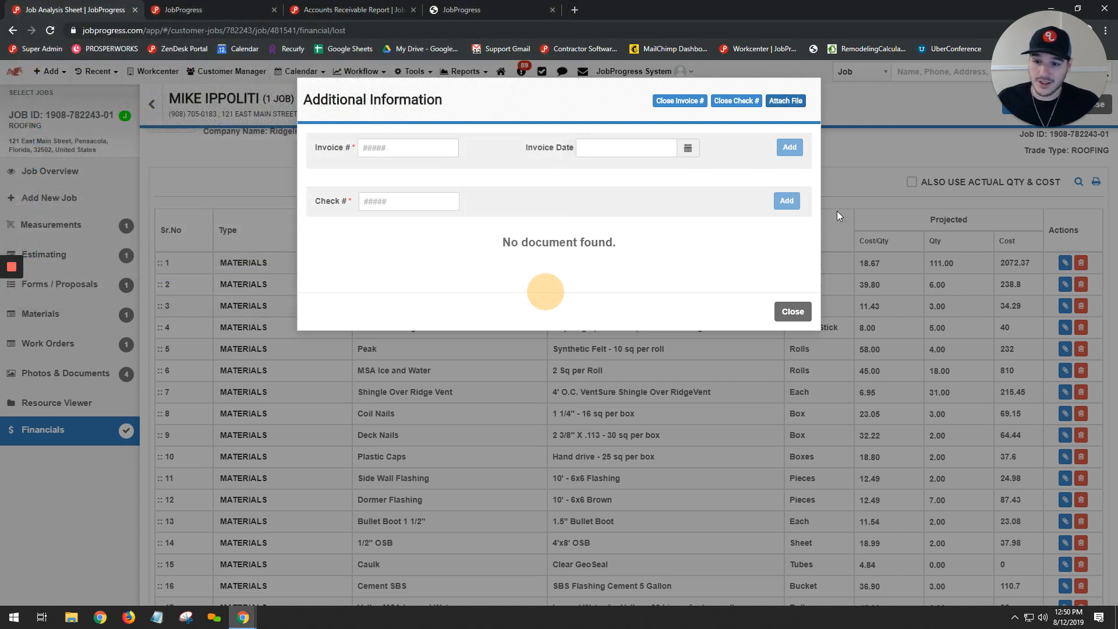
{"action": "left_click", "coordinate": [792, 312]}
- Delete all the materials, labor and misc line items from the Profit / Loss Analysis table
{"action": "scroll", "coordinate": [793, 303], "scroll_direction": "down", "scroll_amount": 7}
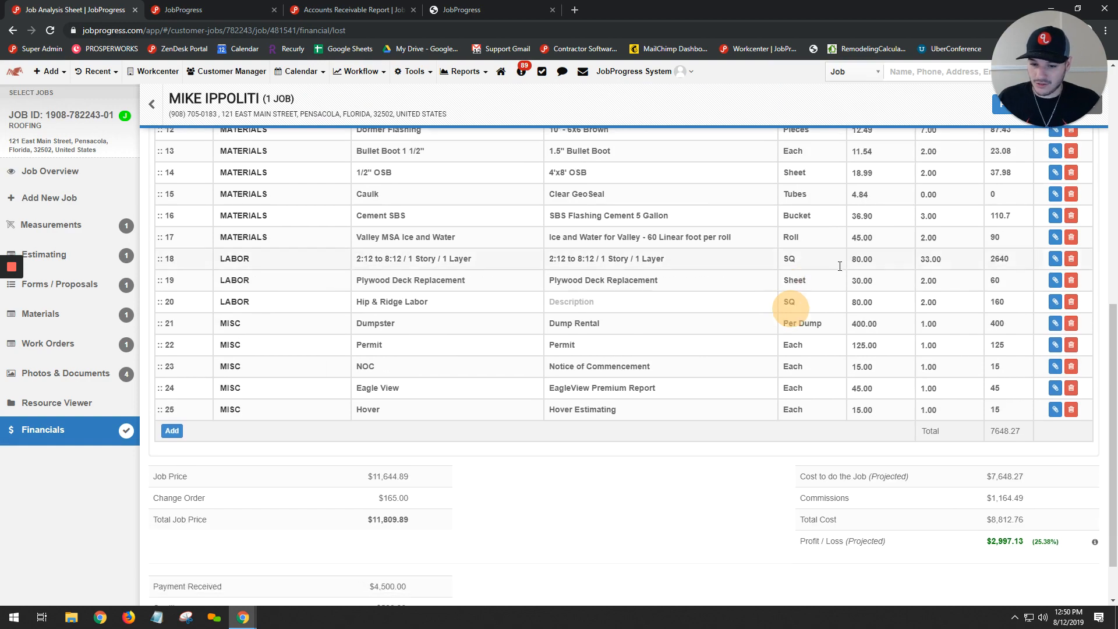
{"action": "scroll", "coordinate": [1073, 332], "scroll_direction": "up", "scroll_amount": 6}
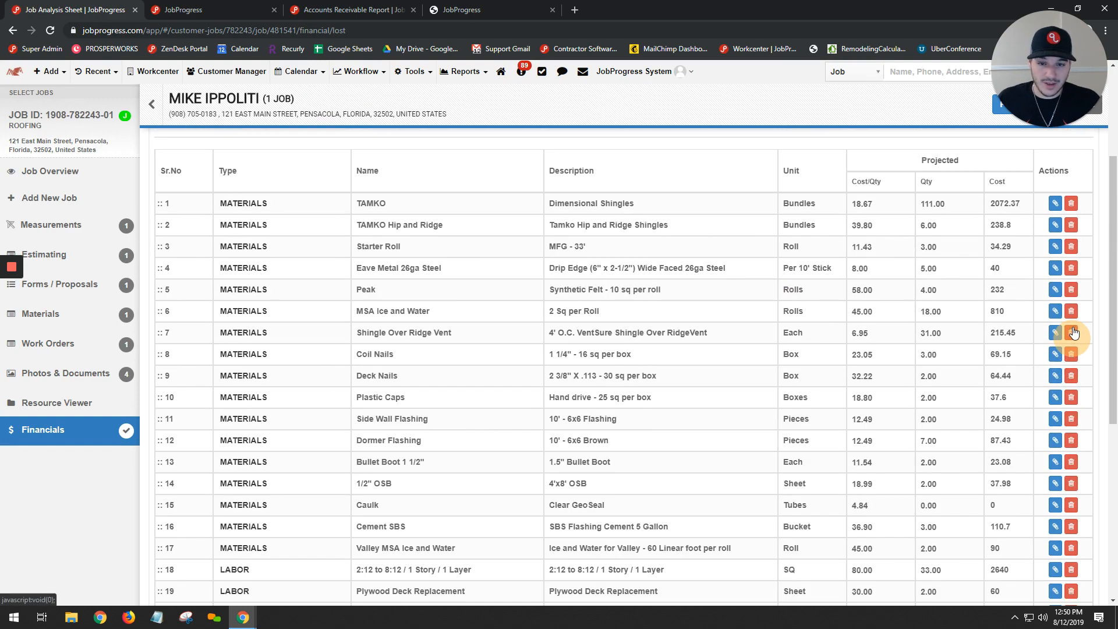
{"action": "double_click", "coordinate": [1072, 207]}
{"action": "triple_click", "coordinate": [1072, 207]}
{"action": "triple_click", "coordinate": [1072, 207]}
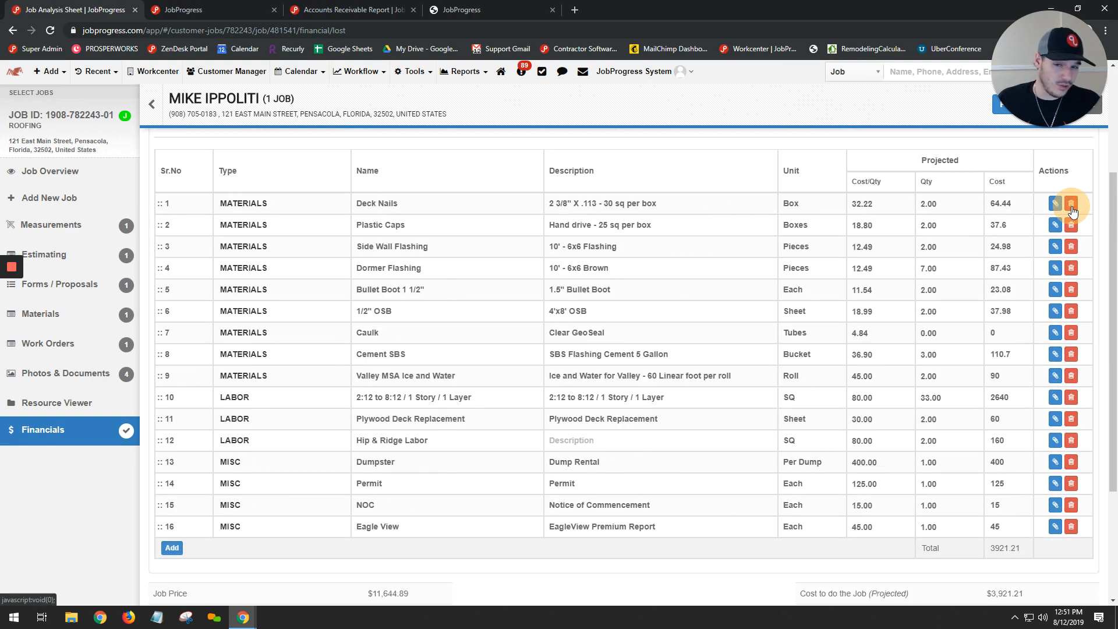
{"action": "double_click", "coordinate": [1073, 207]}
{"action": "double_click", "coordinate": [1072, 208]}
{"action": "triple_click", "coordinate": [1073, 208]}
{"action": "triple_click", "coordinate": [1072, 208]}
{"action": "left_click", "coordinate": [1071, 219]}
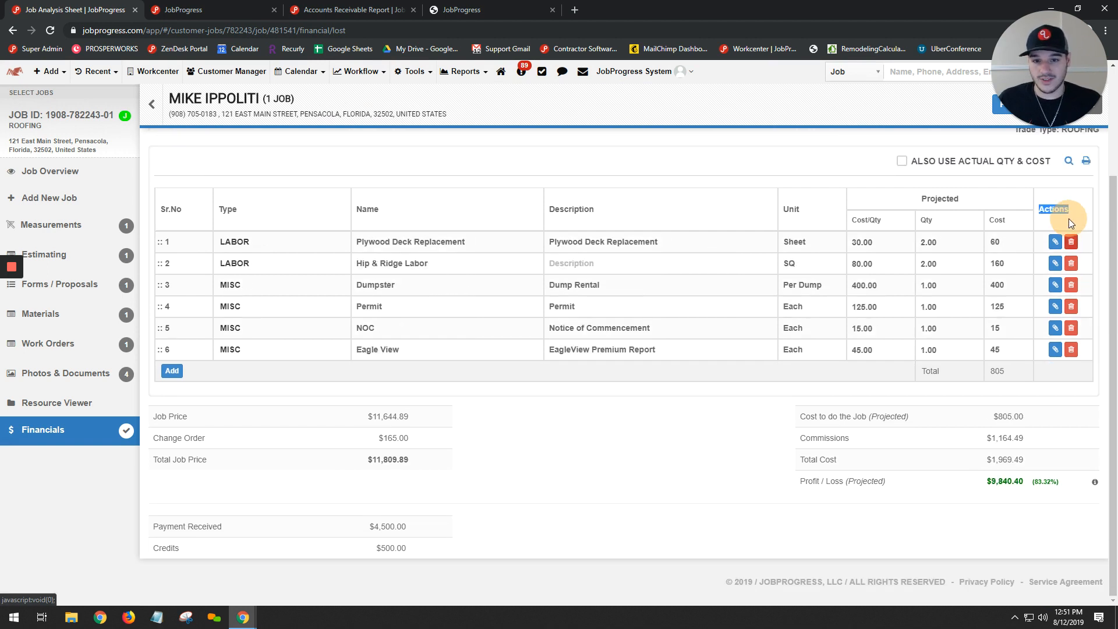
{"action": "left_click", "coordinate": [1072, 243]}
{"action": "left_click", "coordinate": [1072, 263]}
{"action": "left_click", "coordinate": [1072, 284]}
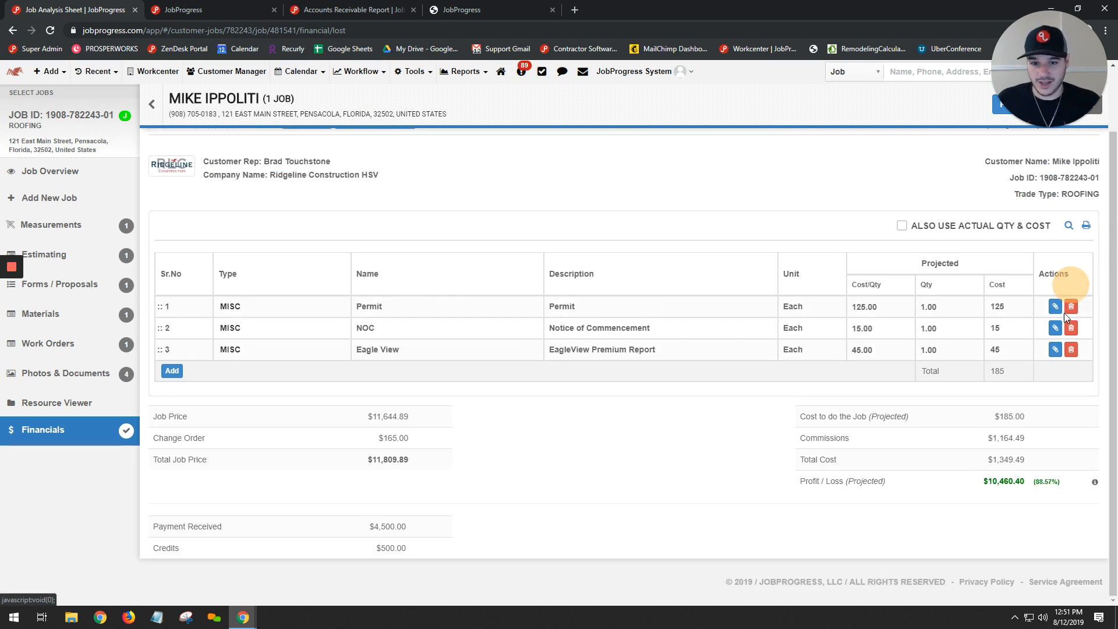
{"action": "double_click", "coordinate": [1072, 336]}
{"action": "left_click", "coordinate": [1072, 318]}
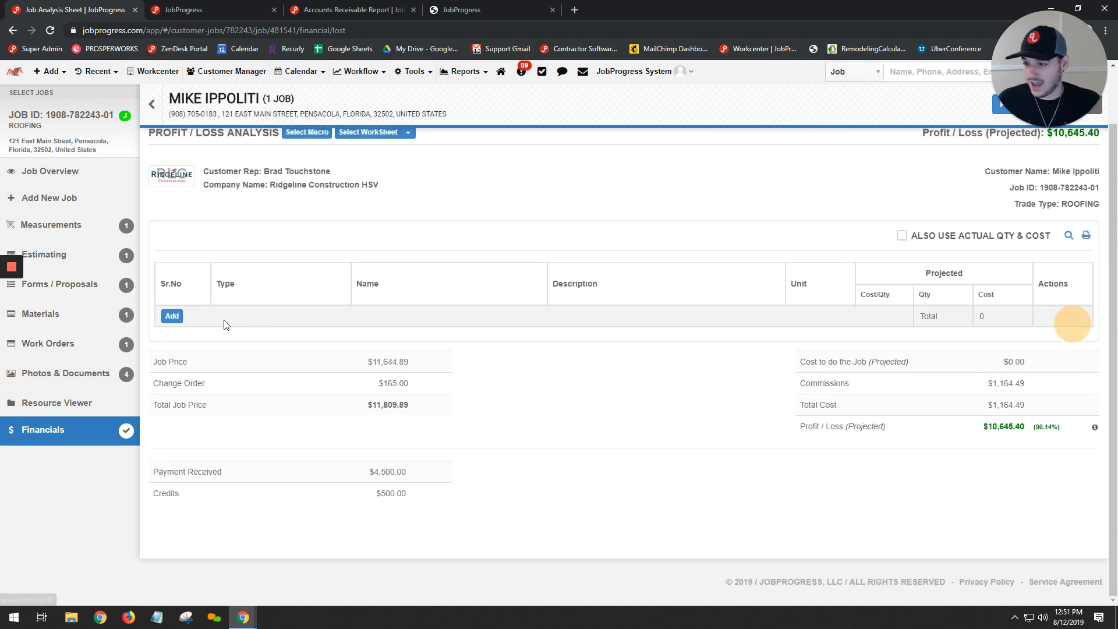
- Add two line items to the analysis, setting the first one's type to MATERIALS and the second one's to LABOR
{"action": "left_click", "coordinate": [166, 317]}
{"action": "left_click", "coordinate": [171, 337]}
{"action": "left_click", "coordinate": [262, 316]}
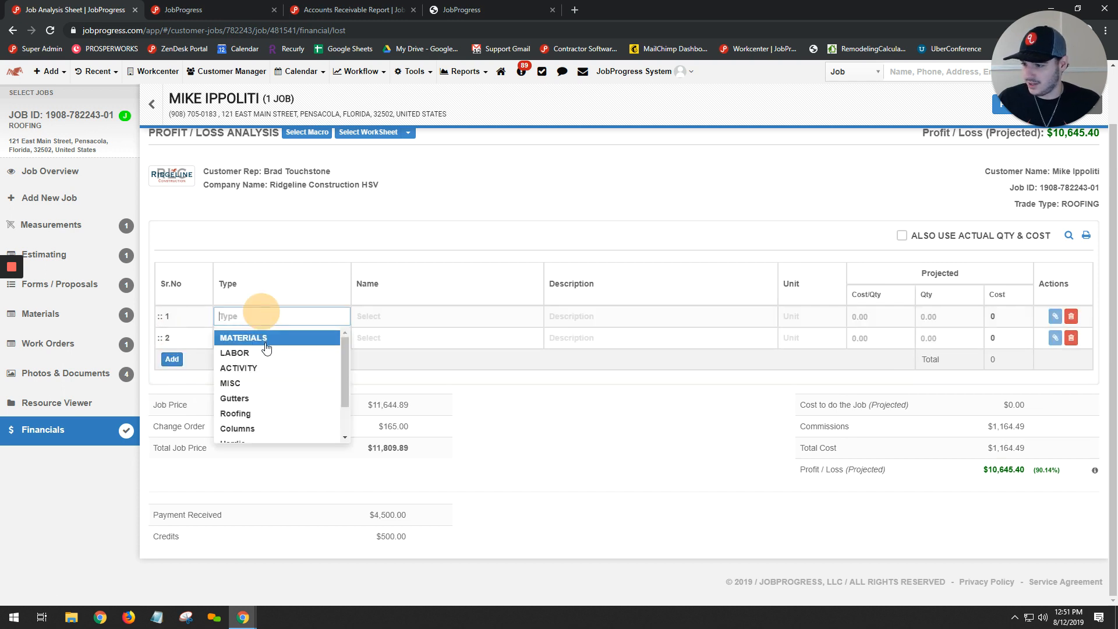
{"action": "left_click", "coordinate": [264, 335]}
{"action": "left_click", "coordinate": [267, 347]}
{"action": "left_click", "coordinate": [318, 373]}
- Name the MATERIALS line item MATERIALS TOTAL and the LABOR line item LABOR TOTAL
{"action": "left_click", "coordinate": [444, 312]}
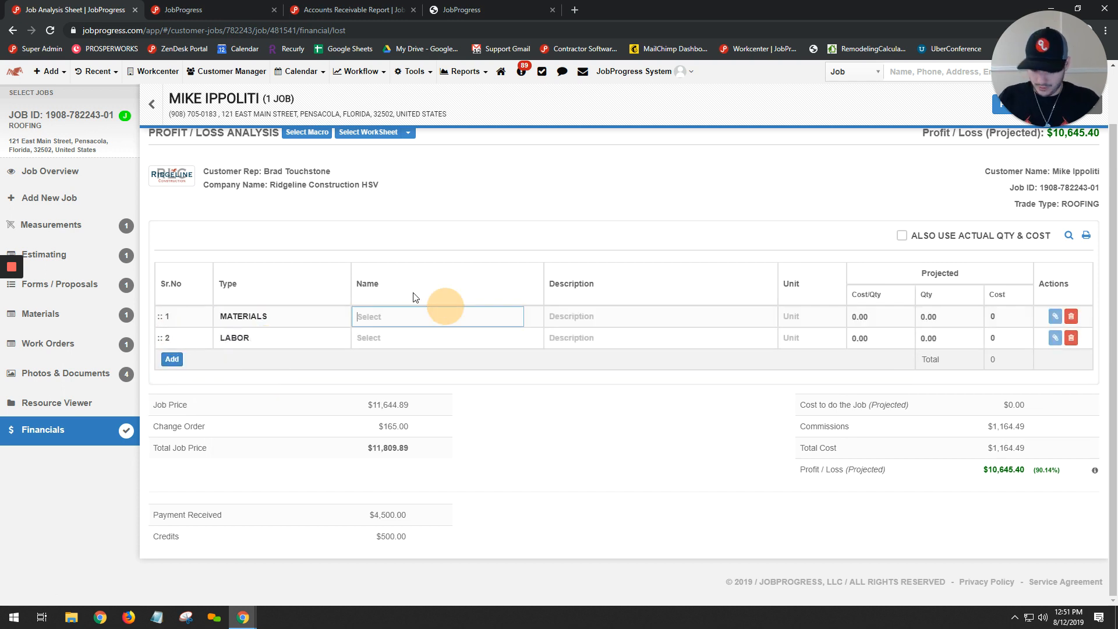
{"action": "type", "text": "MATERIALS TOT"}
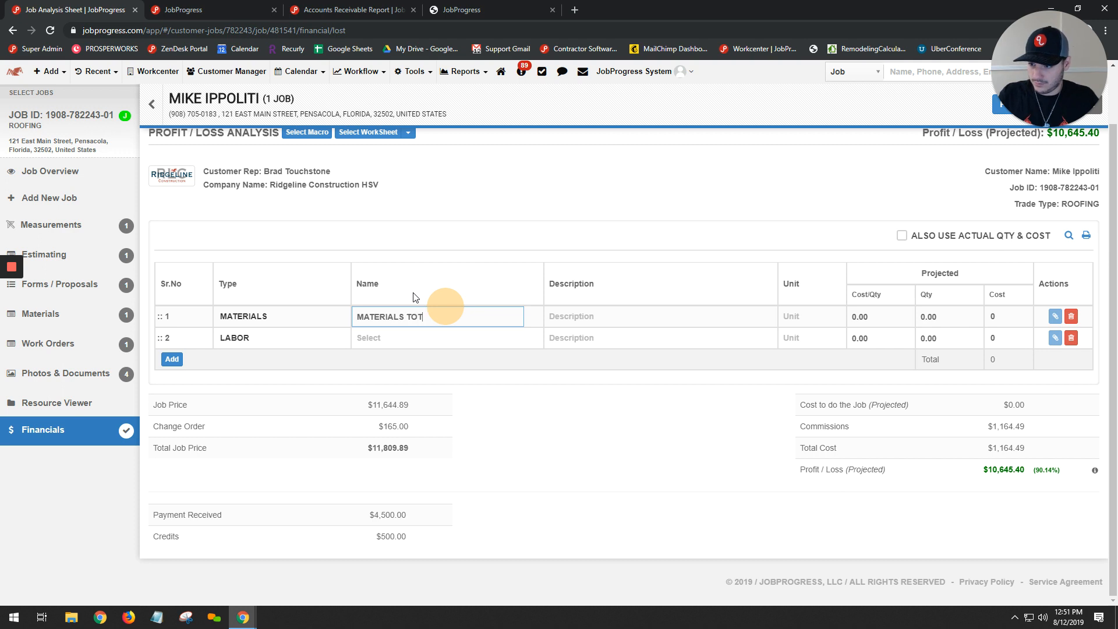
{"action": "type", "text": "AL"}
{"action": "key", "text": "Tab"}
{"action": "key", "text": "Tab"}
{"action": "key", "text": "Tab"}
{"action": "key", "text": "Tab"}
{"action": "key", "text": "Tab"}
{"action": "key", "text": "Tab"}
{"action": "key", "text": "Tab"}
{"action": "key", "text": "Tab"}
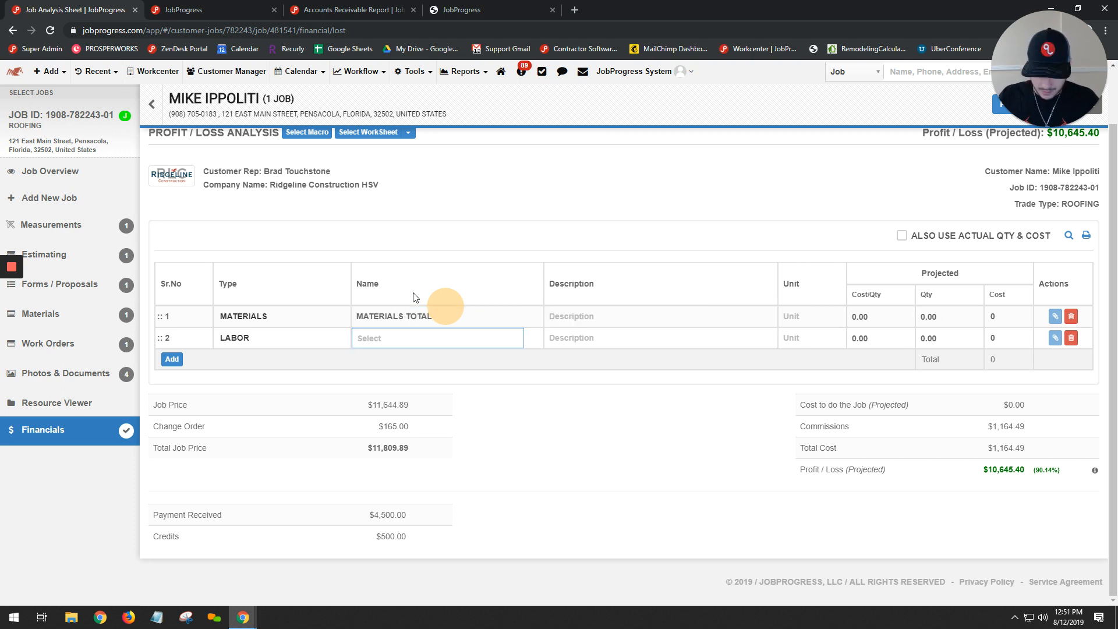
{"action": "type", "text": "LABOR TOTAL"}
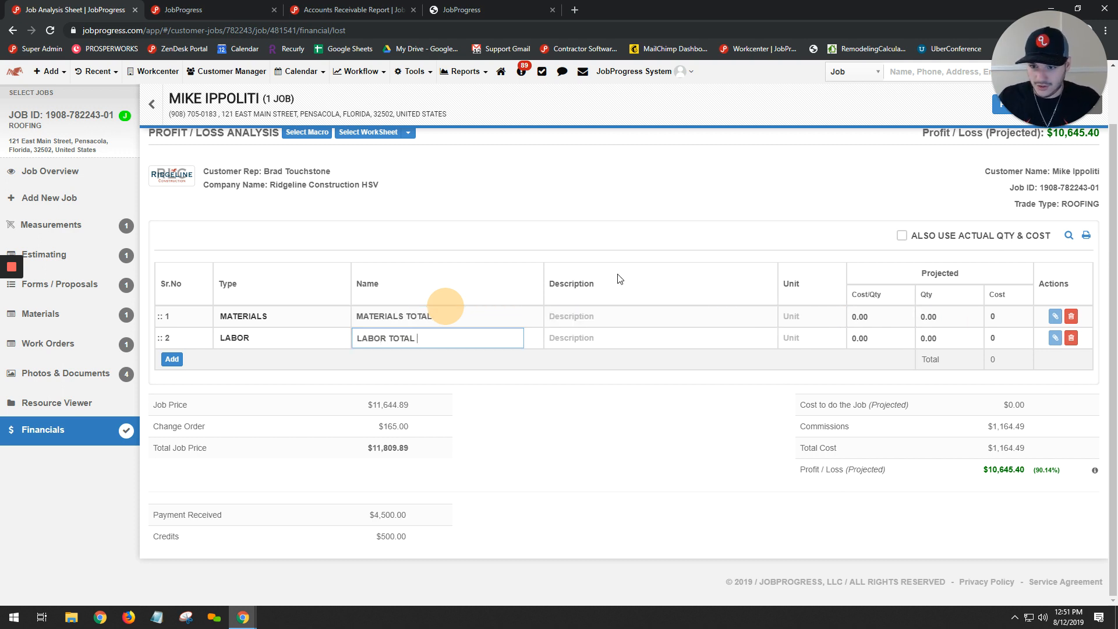
- Set the unit of both the MATERIALS TOTAL and LABOR TOTAL line items to EA
{"action": "left_click", "coordinate": [807, 316]}
{"action": "type", "text": "EA"}
{"action": "left_click", "coordinate": [814, 338]}
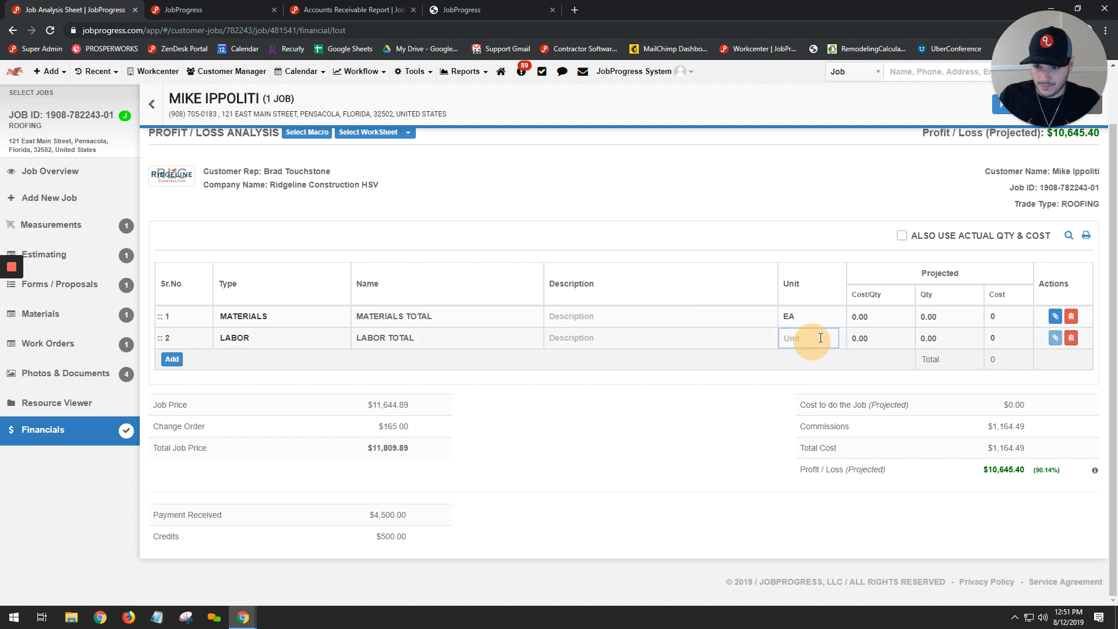
{"action": "type", "text": "EA"}
- Set the projected cost per quantity to 4250 for materials and 2275 for labor, with a quantity of 1 for each
{"action": "left_click", "coordinate": [864, 318]}
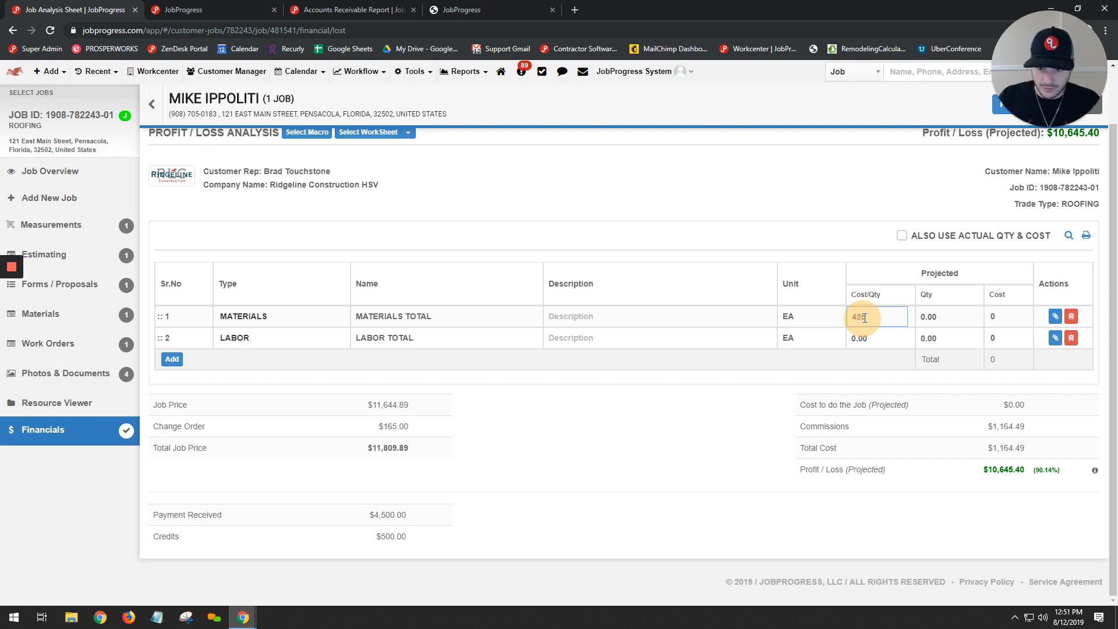
{"action": "left_click", "coordinate": [879, 339]}
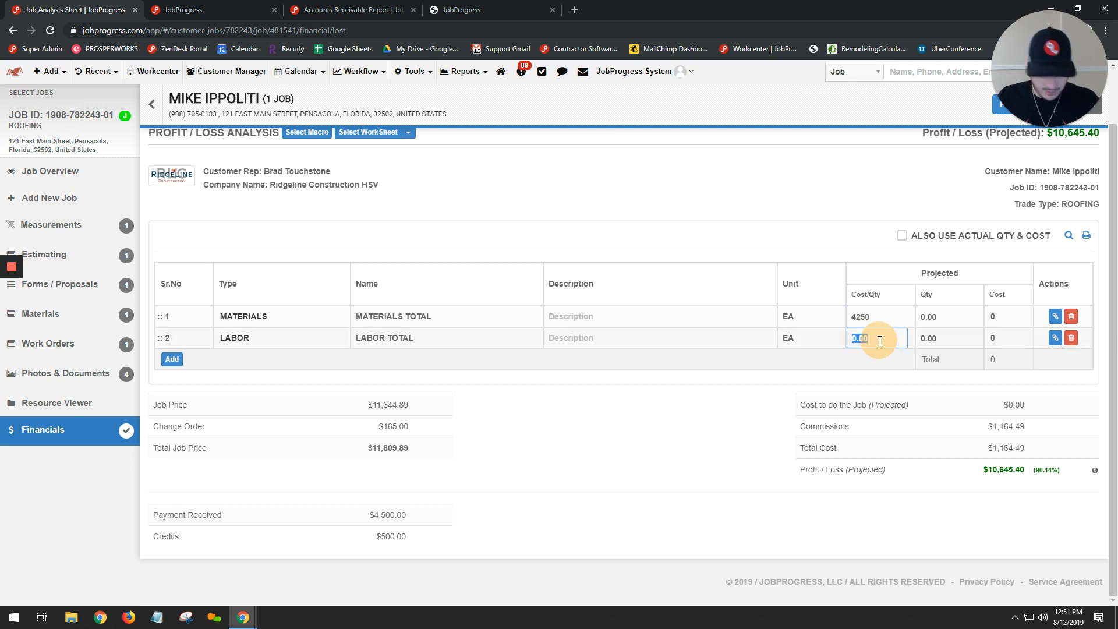
{"action": "key", "text": "Tab"}
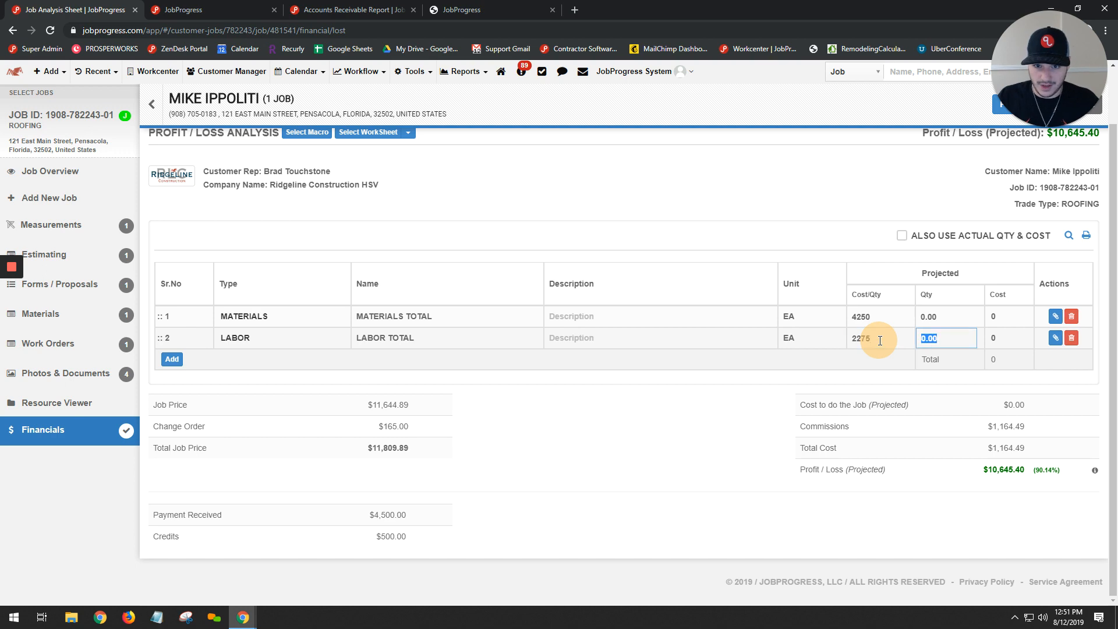
{"action": "left_click", "coordinate": [960, 325]}
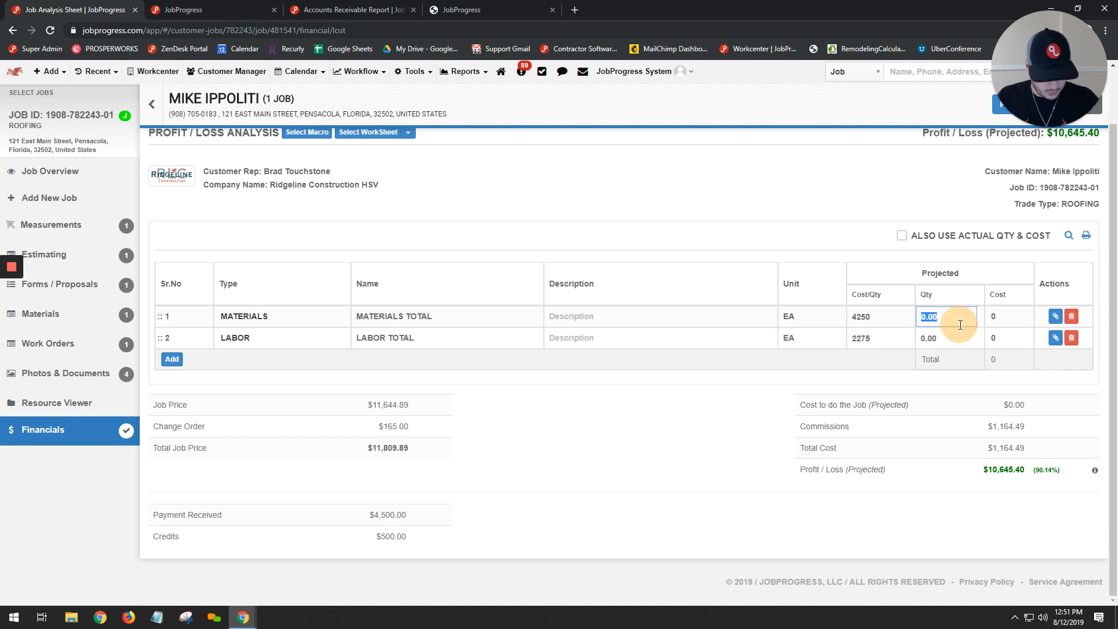
{"action": "type", "text": "1"}
{"action": "key", "text": "Tab"}
{"action": "key", "text": "Tab"}
{"action": "key", "text": "Tab"}
{"action": "type", "text": "1"}
- Enable actual quantity and cost in the analysis and copy the projected figures into the actual ones
{"action": "scroll", "coordinate": [959, 324], "scroll_direction": "up", "scroll_amount": 2}
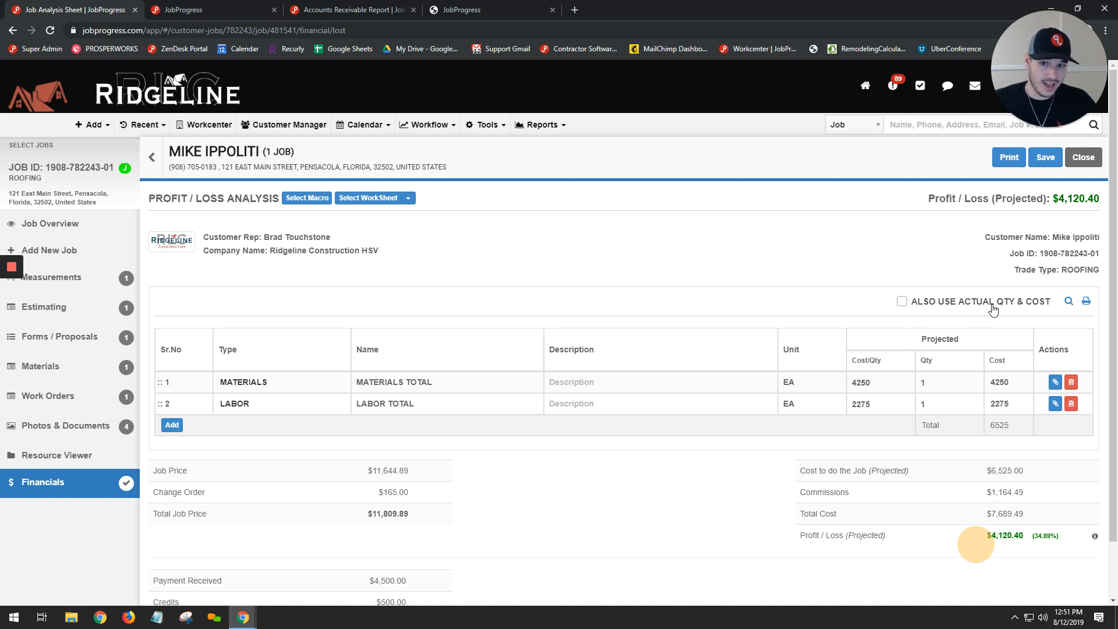
{"action": "left_click", "coordinate": [902, 302]}
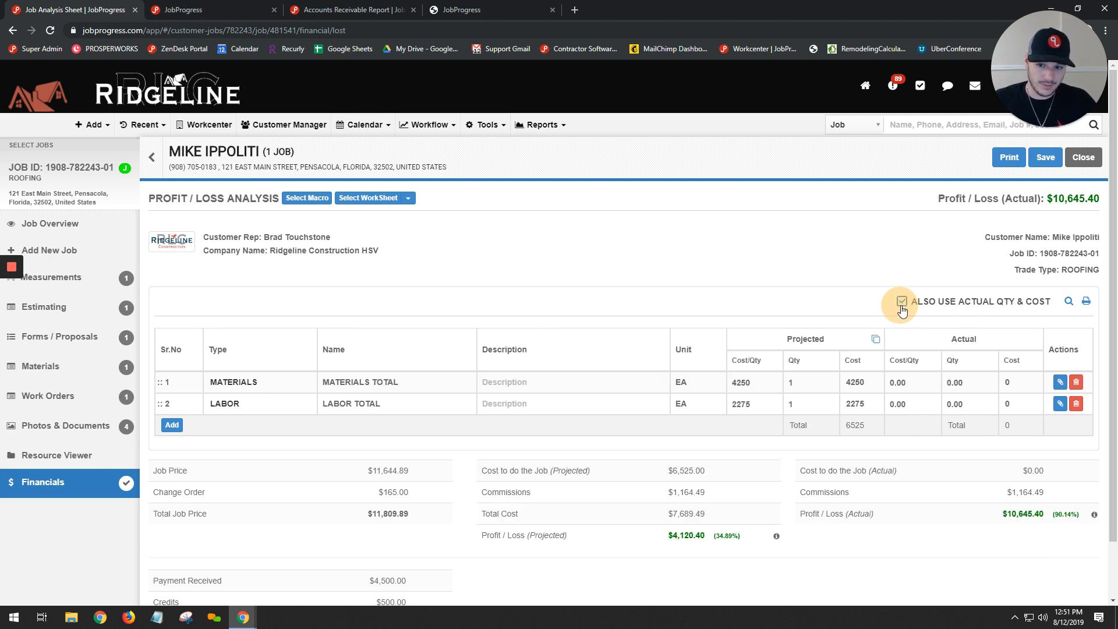
{"action": "left_click", "coordinate": [875, 340]}
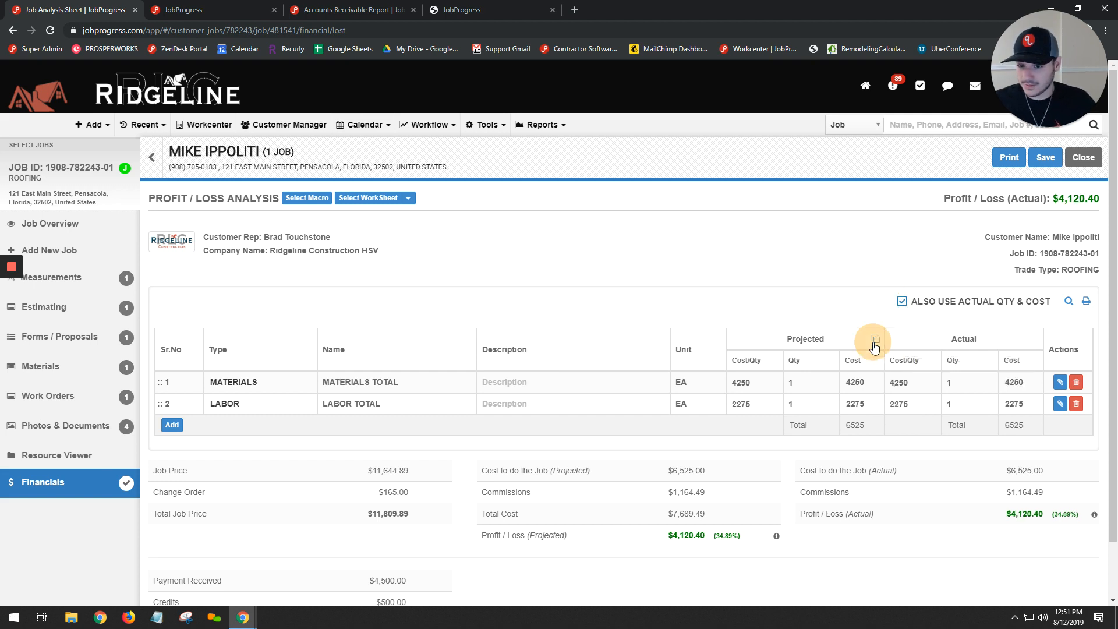
- Add a third line item of type MATERIALS named PLYWOOD with the unit EA
{"action": "left_click", "coordinate": [172, 424]}
{"action": "left_click", "coordinate": [218, 426]}
{"action": "left_click", "coordinate": [245, 447]}
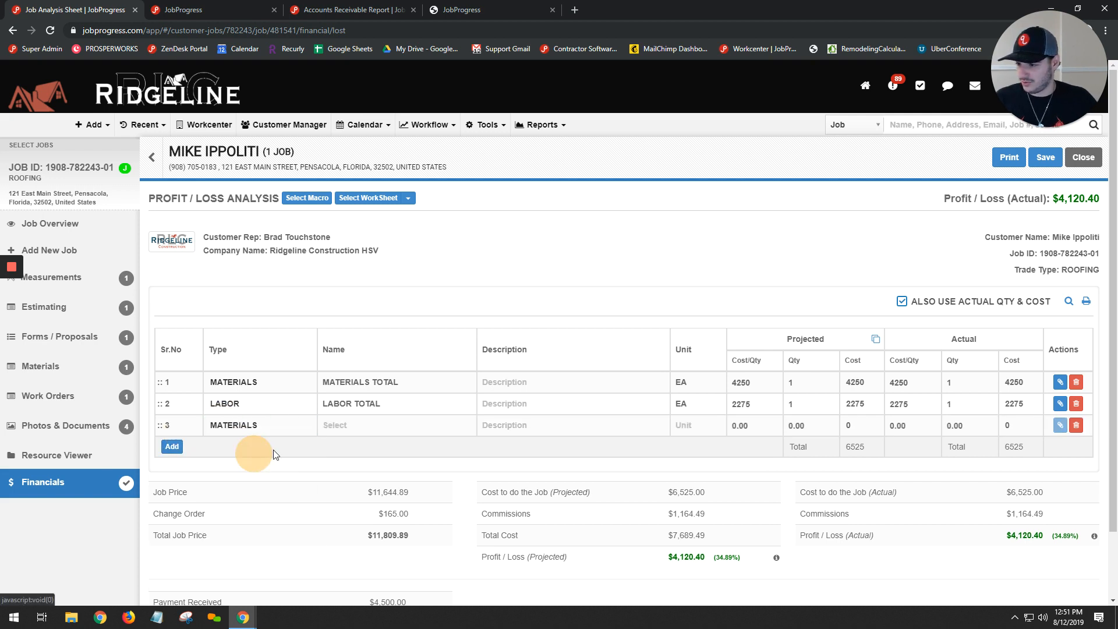
{"action": "left_click", "coordinate": [348, 429]}
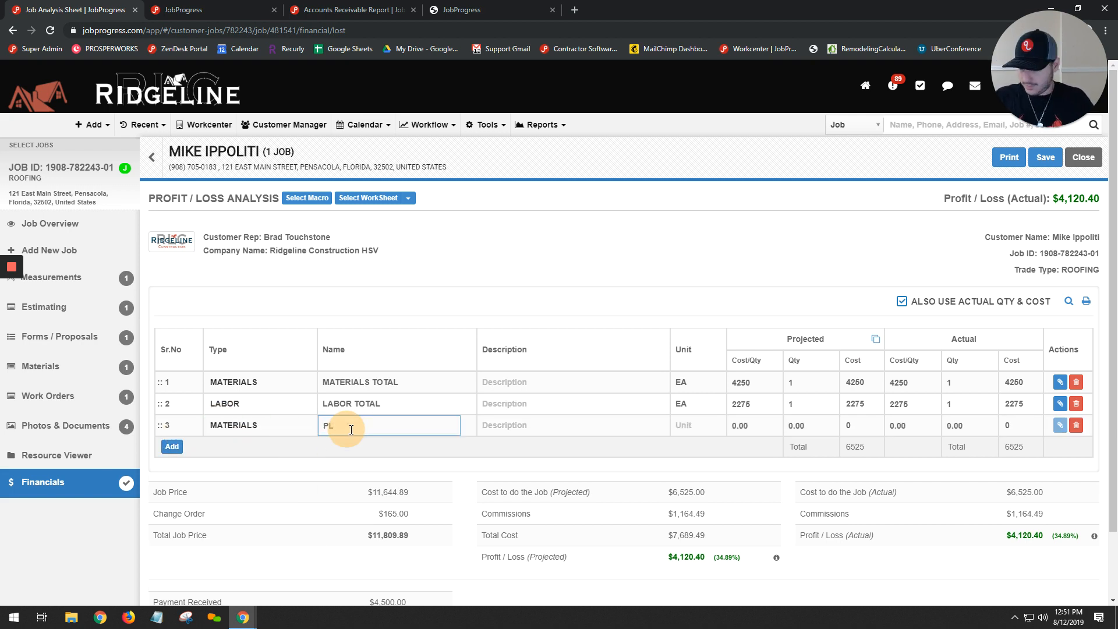
{"action": "key", "text": "Tab"}
{"action": "key", "text": "Tab"}
{"action": "type", "text": "EA"}
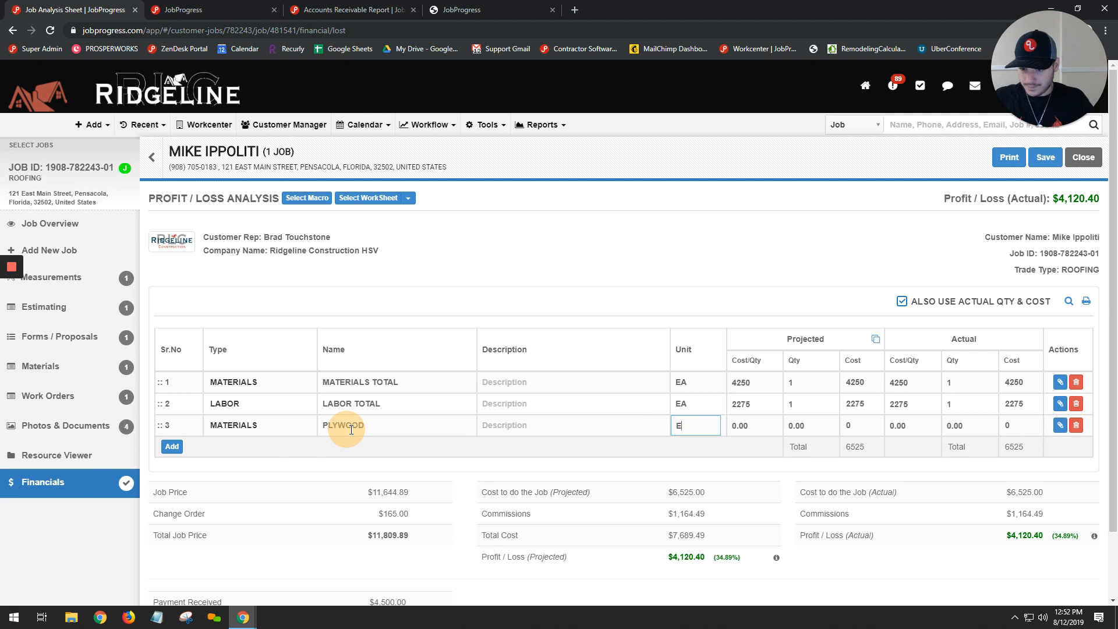
- Set the PLYWOOD line's actual cost per quantity to 55 and its actual quantity to 3, leaving its projected figures at zero
{"action": "key", "text": "Tab"}
{"action": "key", "text": "Tab"}
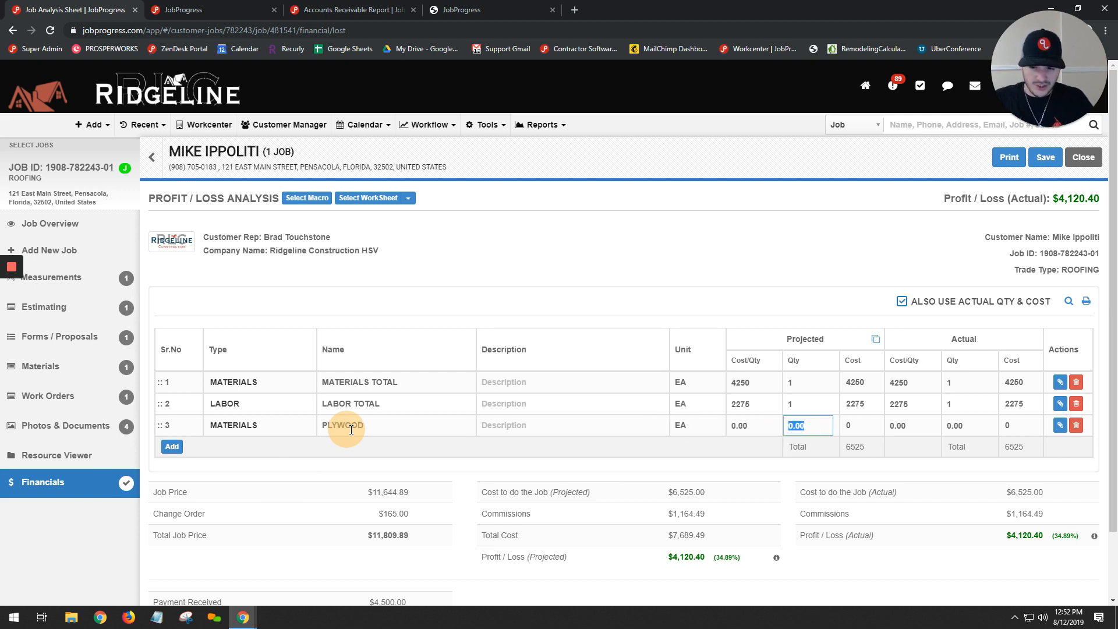
{"action": "key", "text": "Tab"}
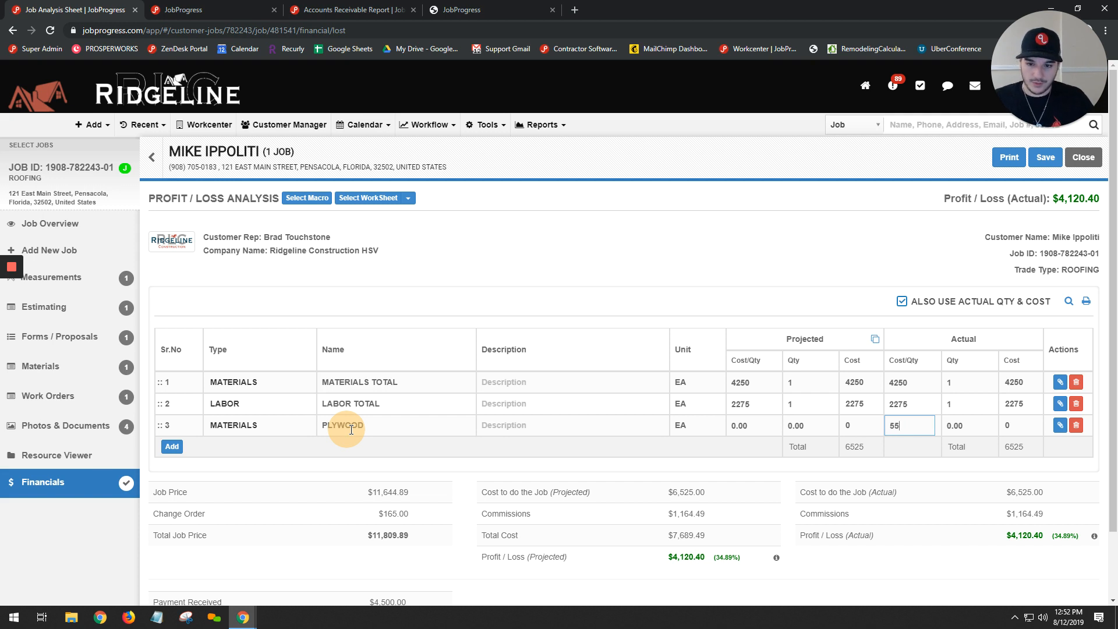
{"action": "key", "text": "Tab"}
{"action": "type", "text": "3"}
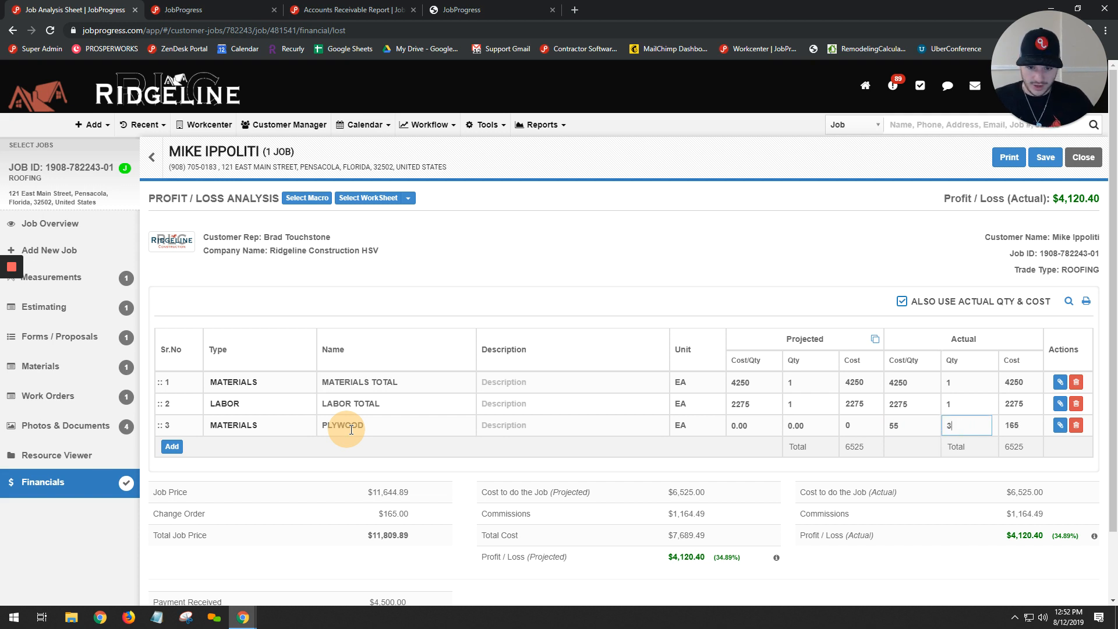
{"action": "key", "text": "Tab"}
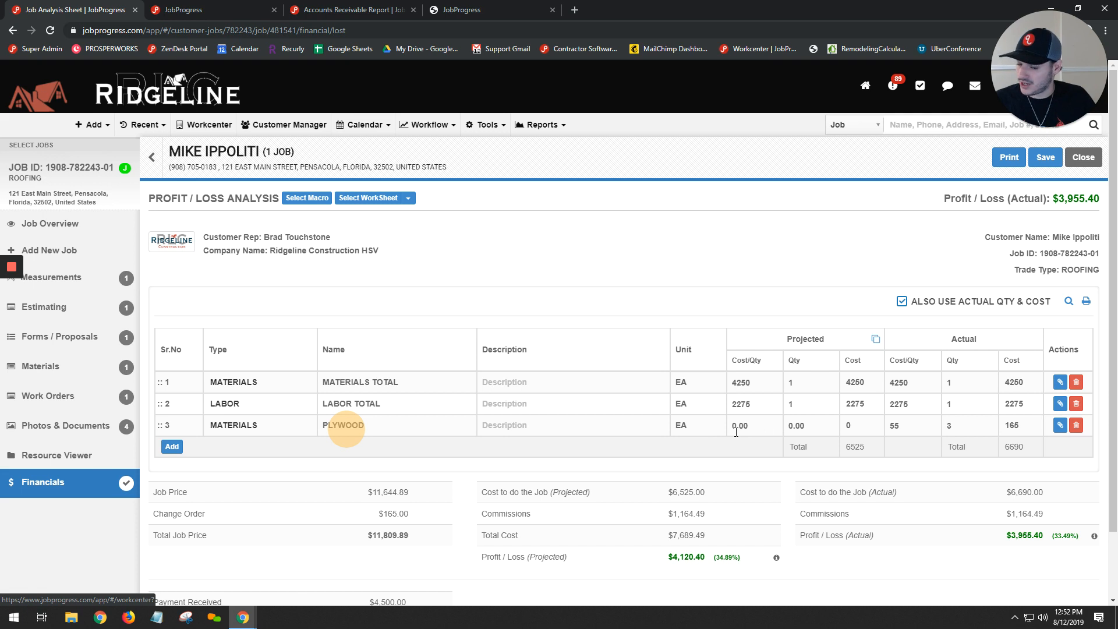
- Review the projected and actual profit / loss totals and save the analysis worksheet
{"action": "scroll", "coordinate": [735, 432], "scroll_direction": "down", "scroll_amount": 2}
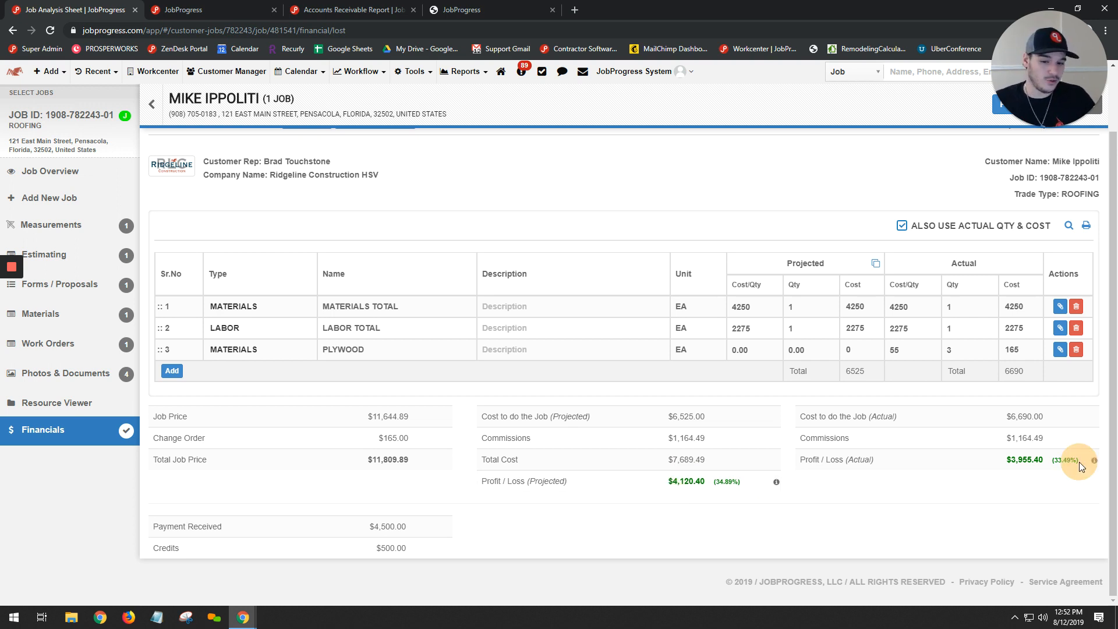
{"action": "scroll", "coordinate": [1054, 502], "scroll_direction": "up", "scroll_amount": 2}
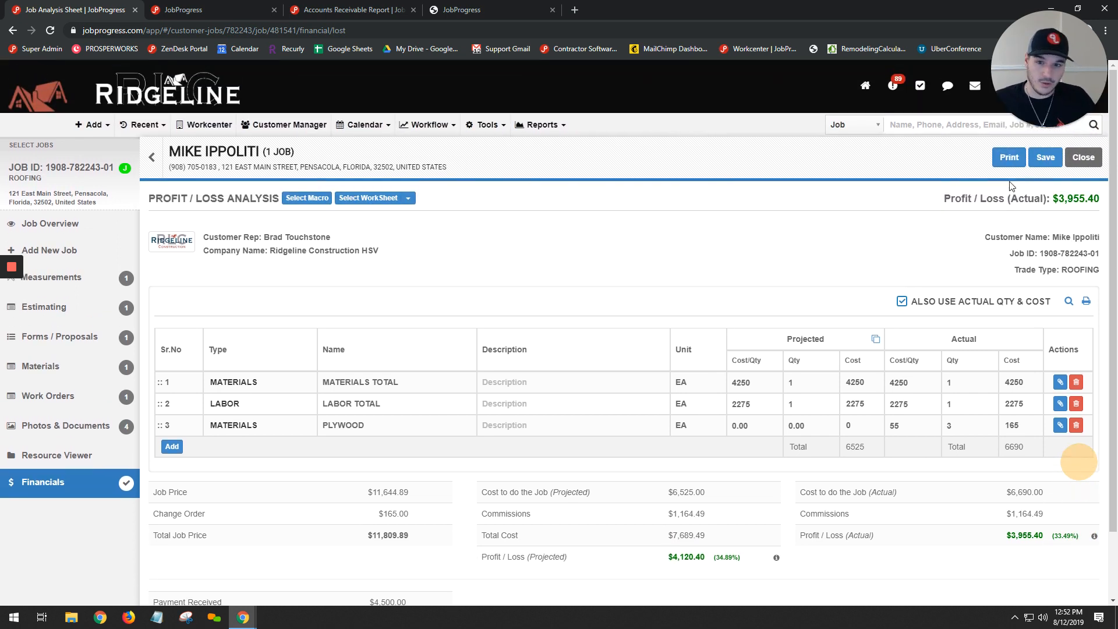
{"action": "left_click", "coordinate": [1036, 159]}
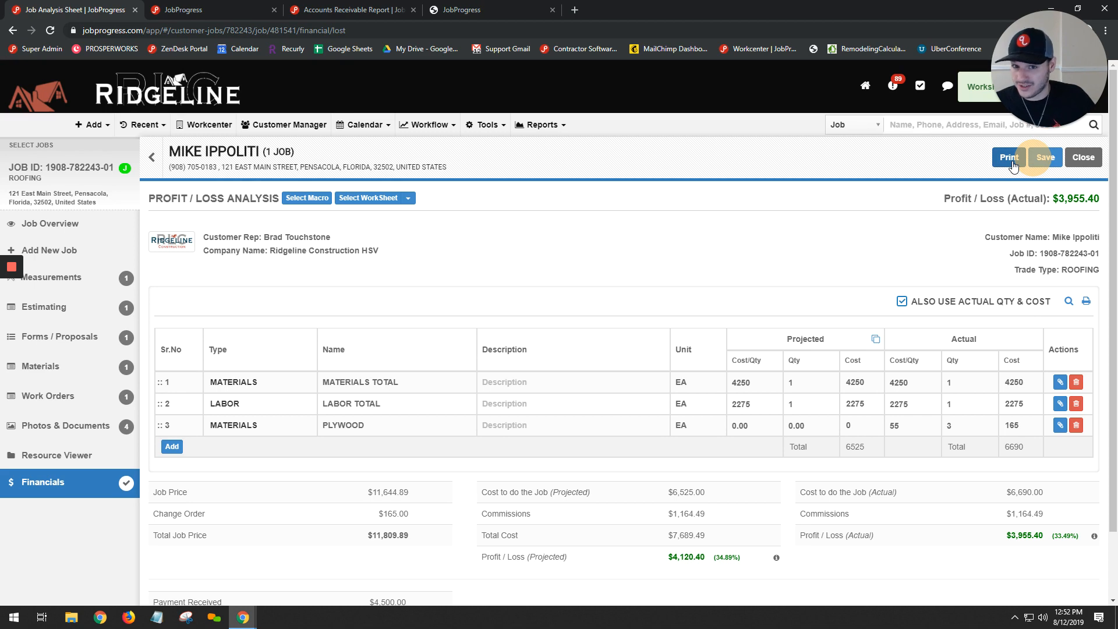
- Generate the printable Profit / Loss Analysis with both projected and actual costs
{"action": "left_click", "coordinate": [1003, 160]}
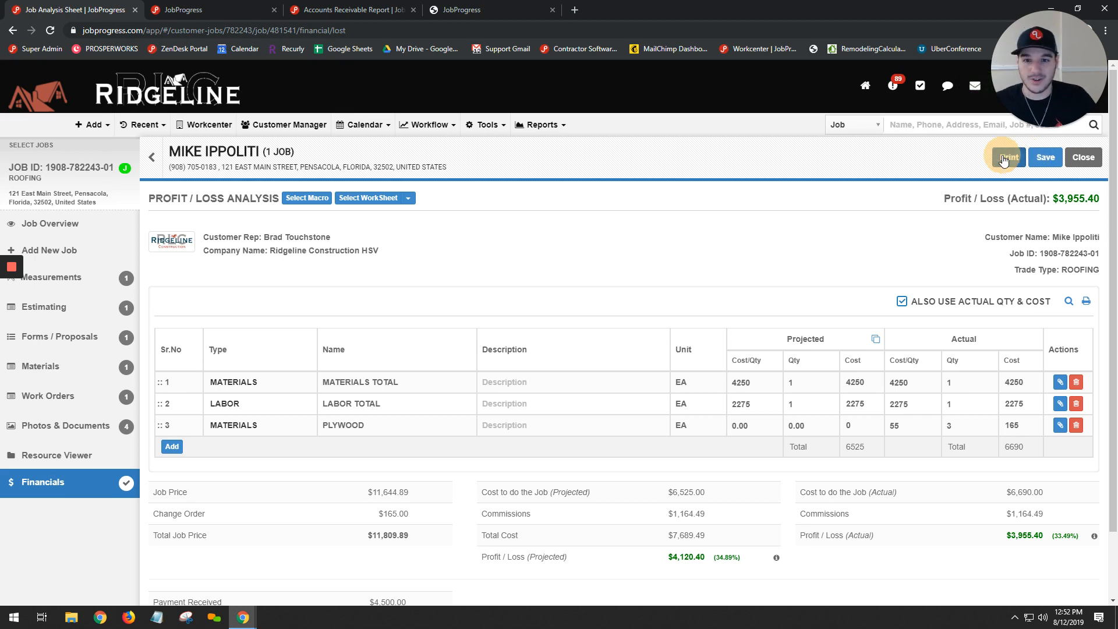
{"action": "left_click", "coordinate": [625, 160]}
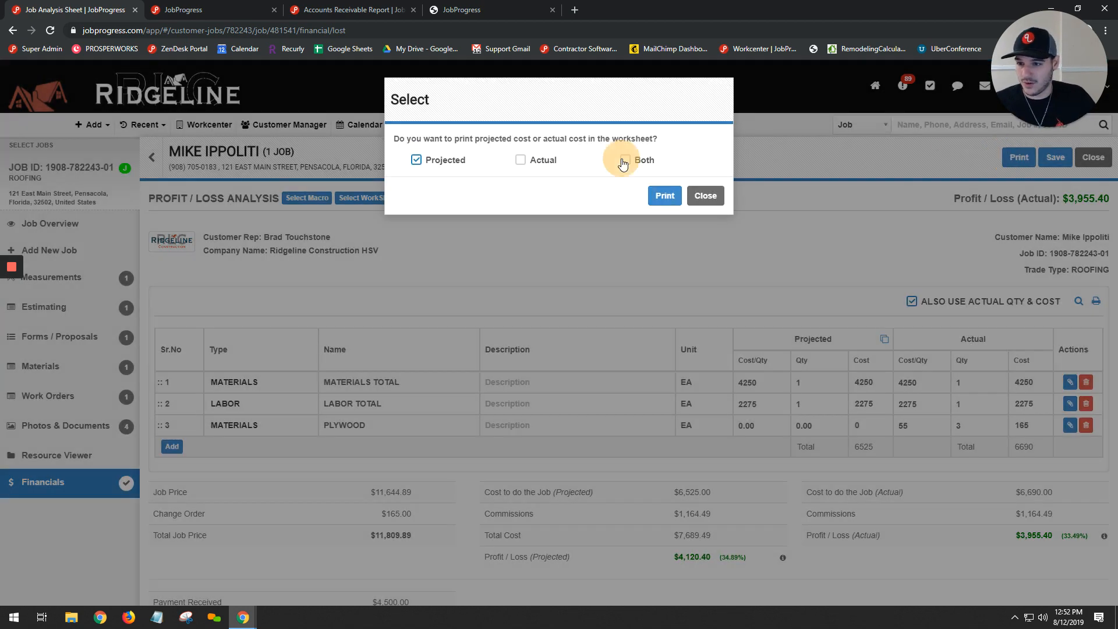
{"action": "left_click", "coordinate": [667, 197]}
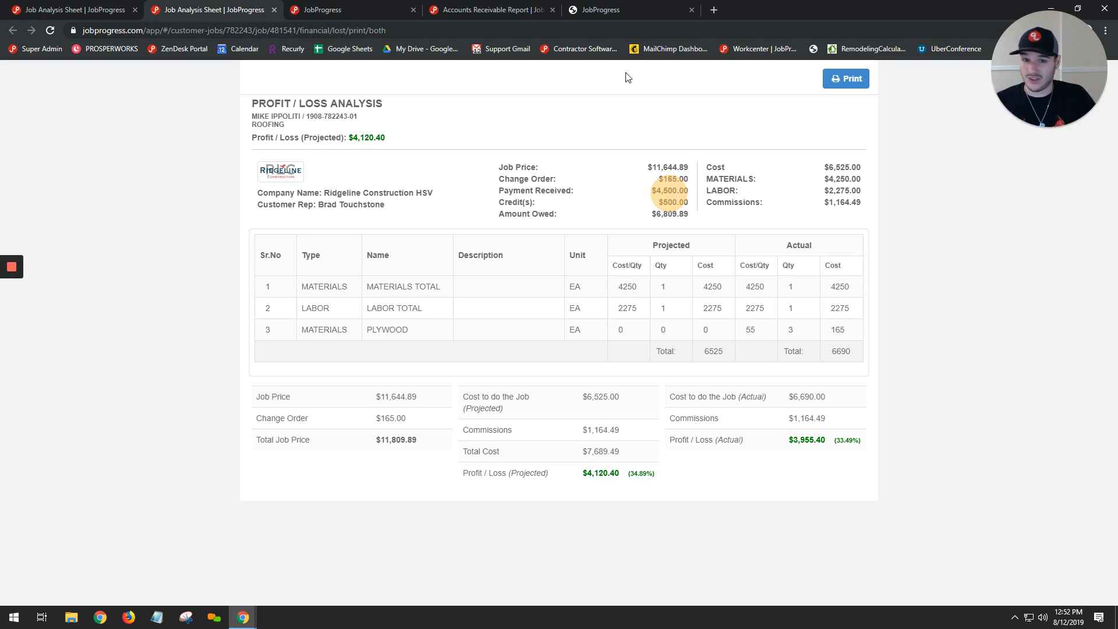
- Return from the print view to the analysis tab, open the Workcenter and collapse its Activity Feed
{"action": "left_click", "coordinate": [61, 7]}
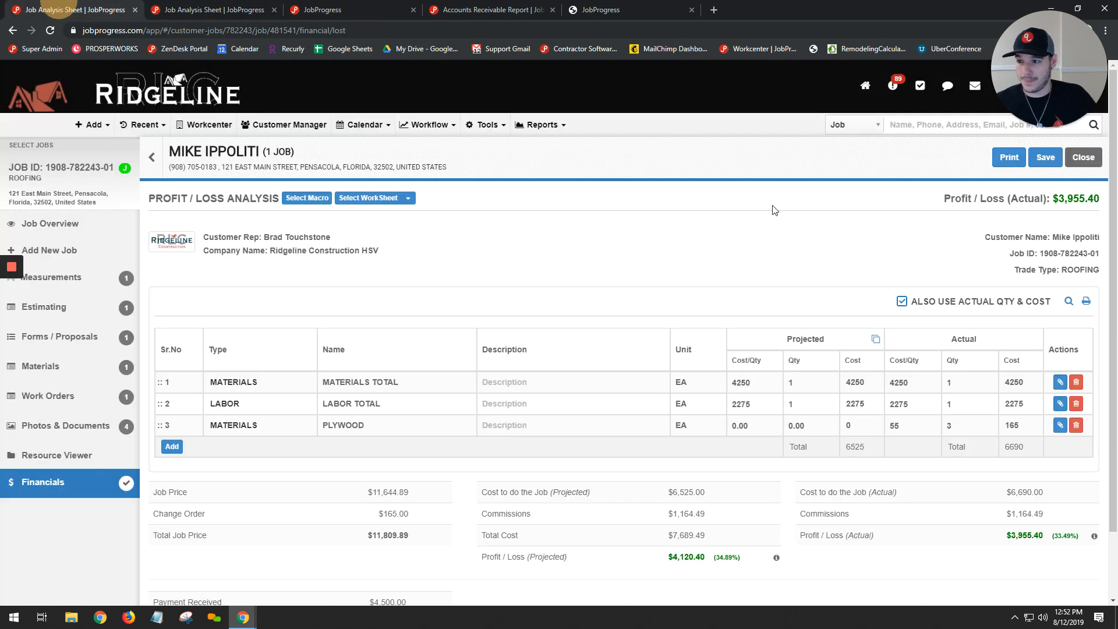
{"action": "left_click", "coordinate": [35, 100]}
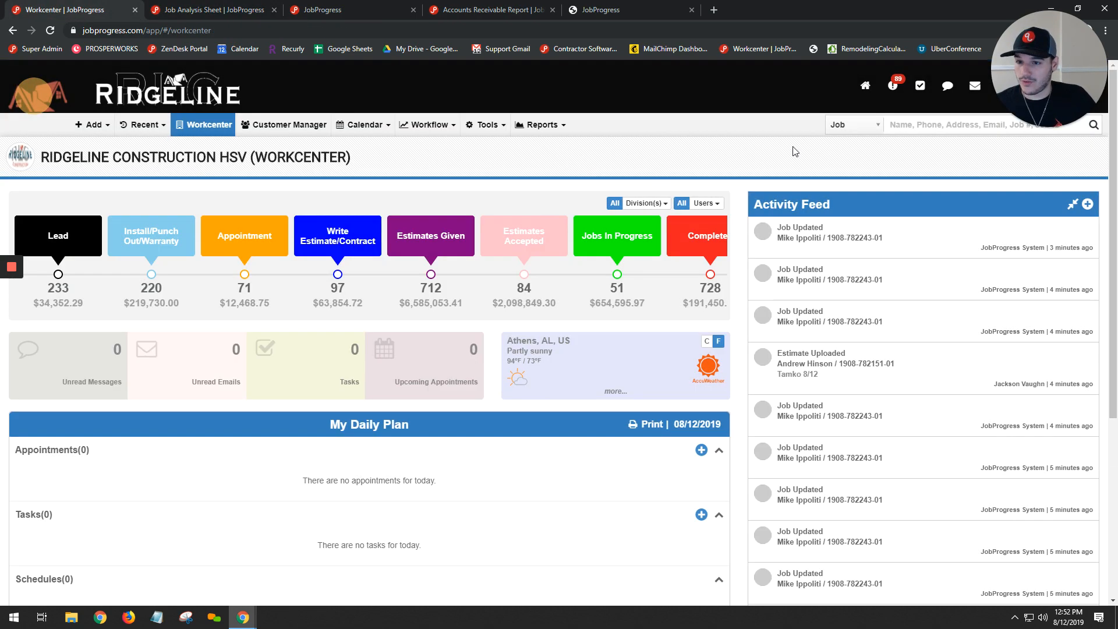
{"action": "left_click", "coordinate": [1073, 204]}
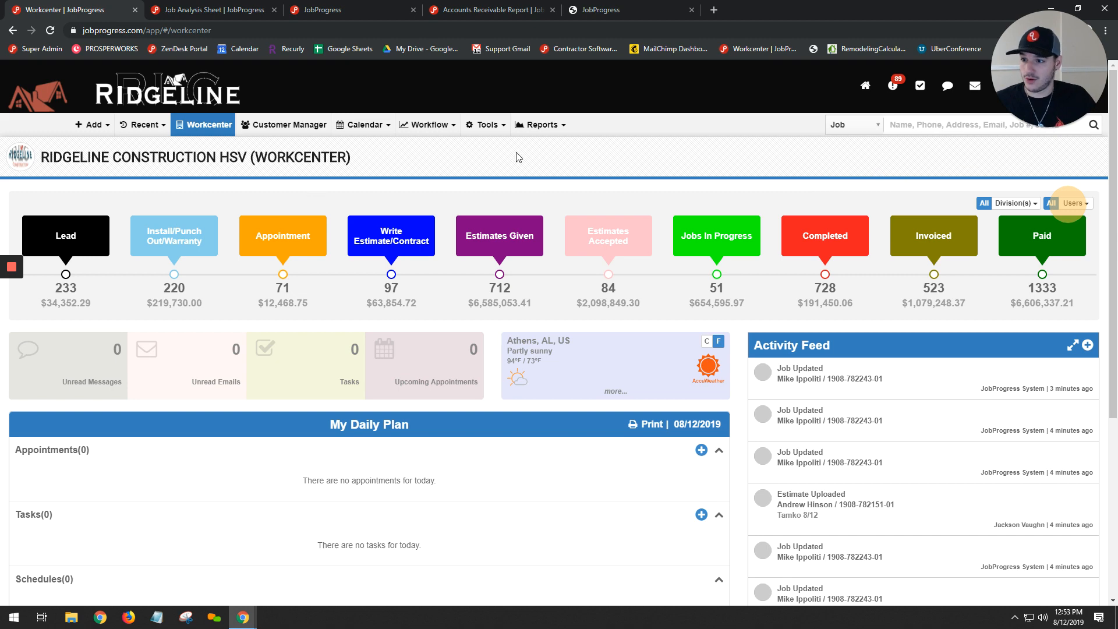
- Open the Profit / Loss Analysis within the Company Performance Report, look through the listed jobs and load more of them
{"action": "left_click", "coordinate": [539, 125]}
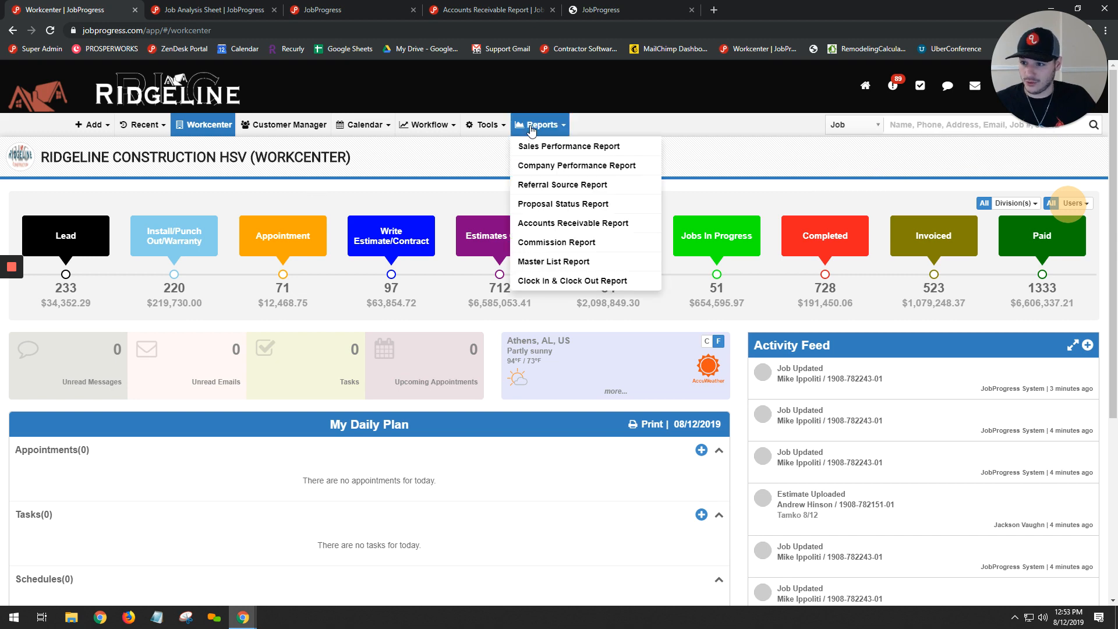
{"action": "left_click", "coordinate": [565, 170]}
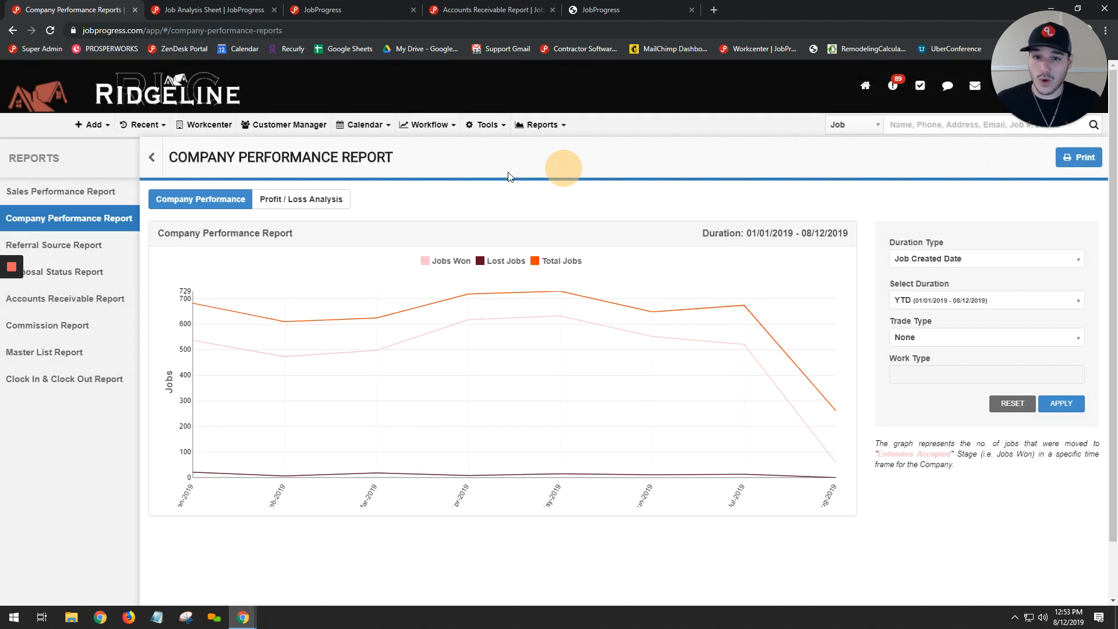
{"action": "left_click", "coordinate": [344, 199]}
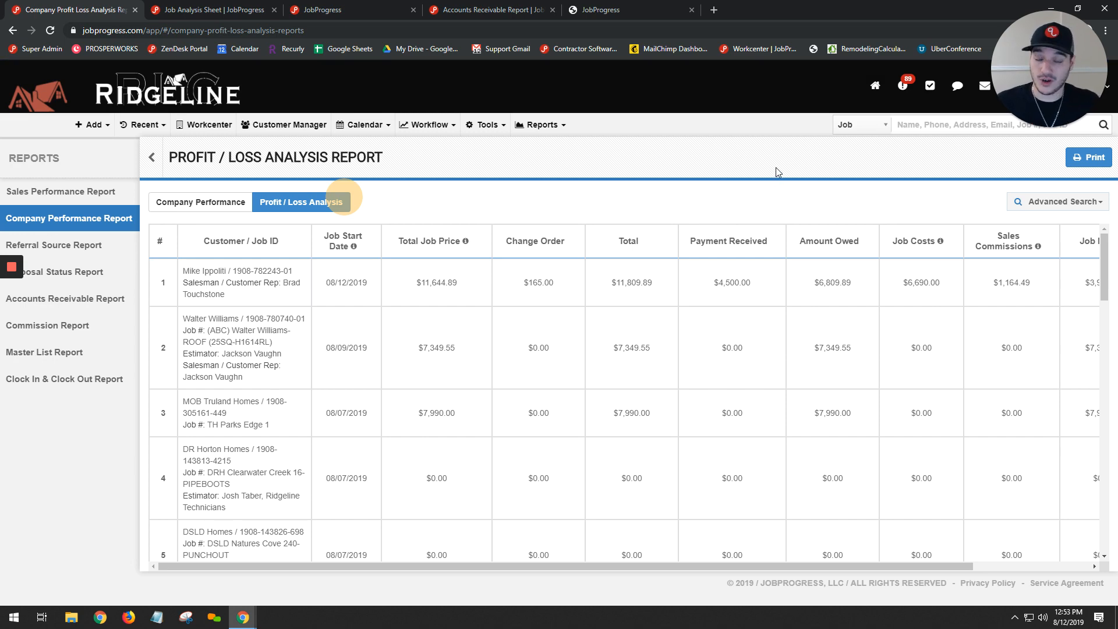
{"action": "scroll", "coordinate": [715, 320], "scroll_direction": "down", "scroll_amount": 5}
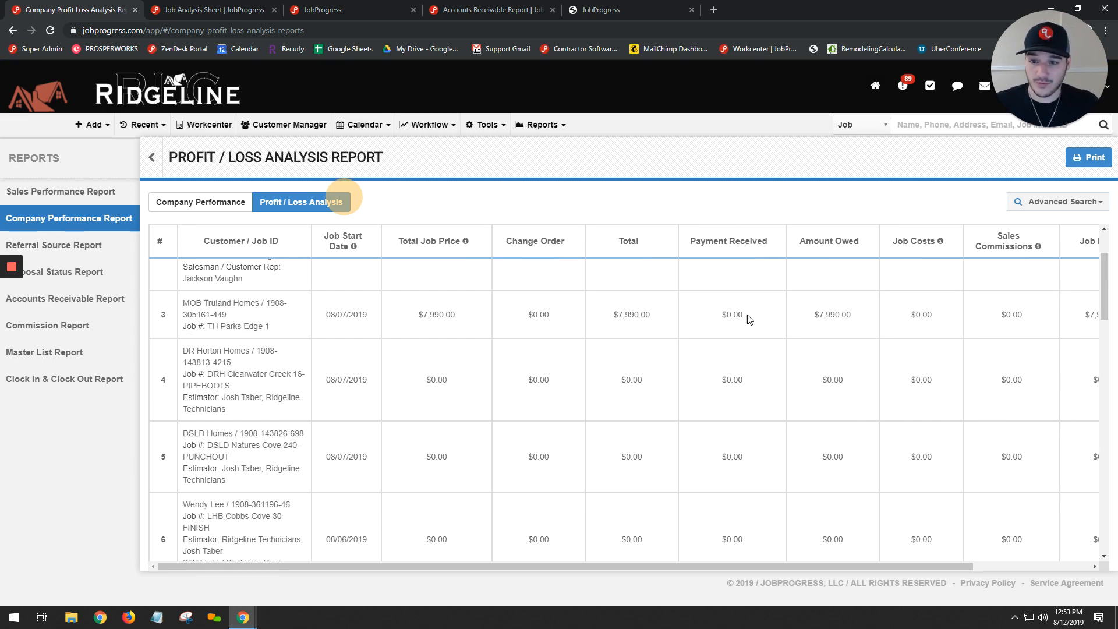
{"action": "scroll", "coordinate": [747, 335], "scroll_direction": "down", "scroll_amount": 15}
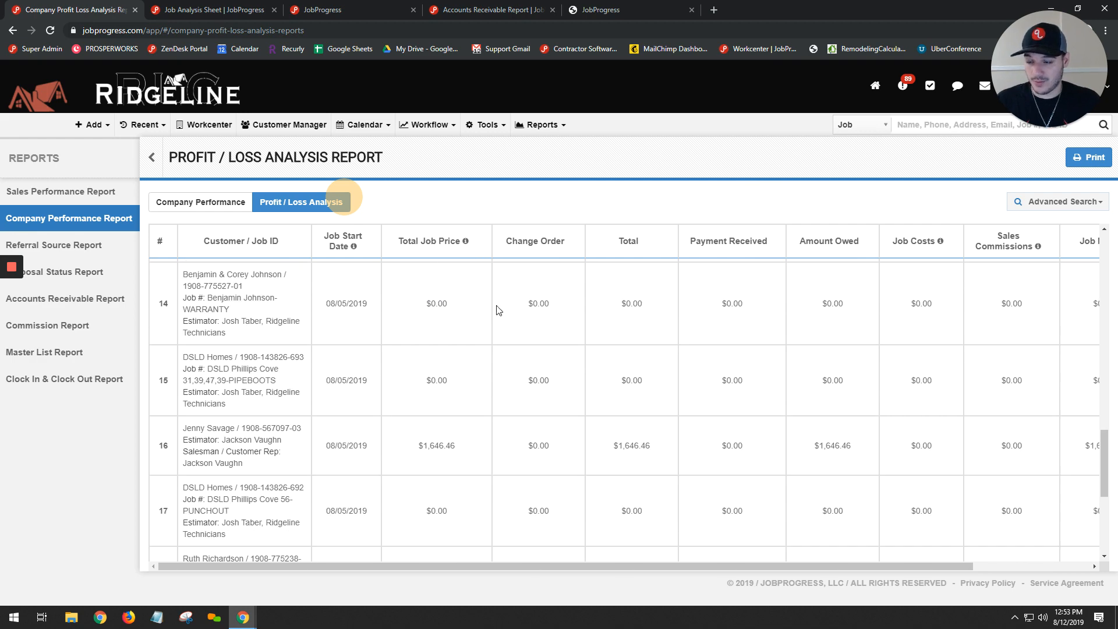
{"action": "left_click", "coordinate": [199, 545]}
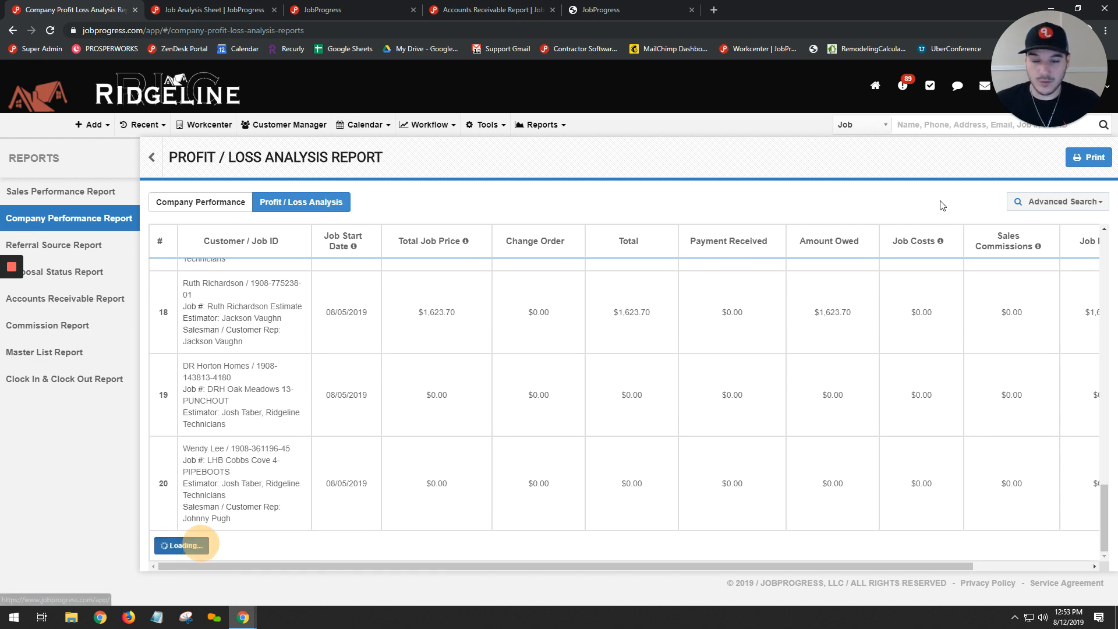
- Reopen the in-progress roofing job from the recently viewed jobs
{"action": "left_click", "coordinate": [143, 125]}
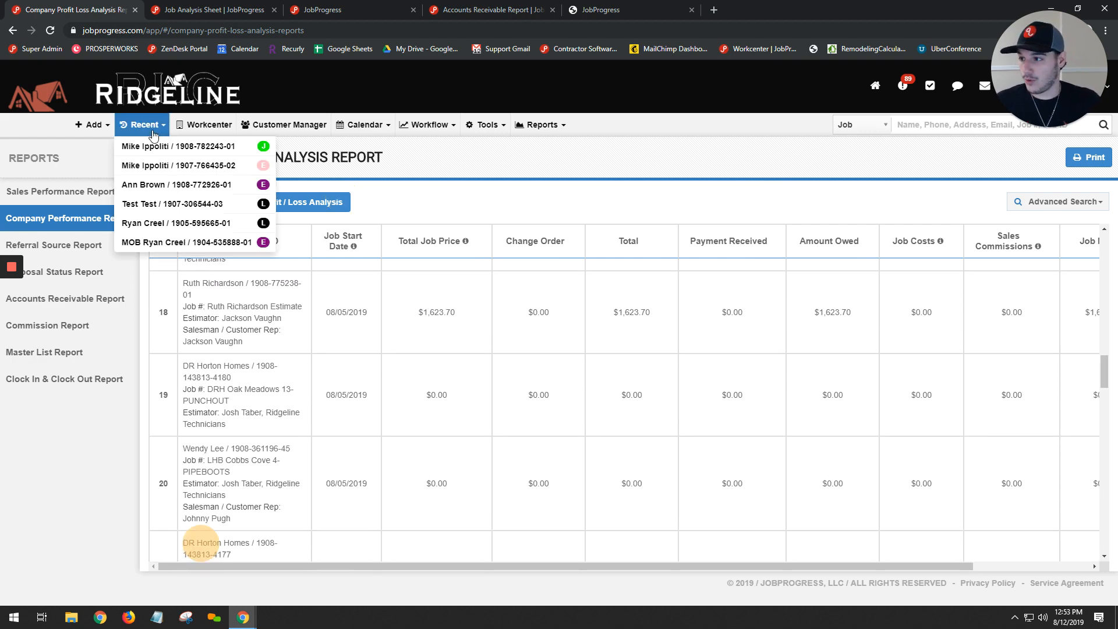
{"action": "left_click", "coordinate": [153, 146]}
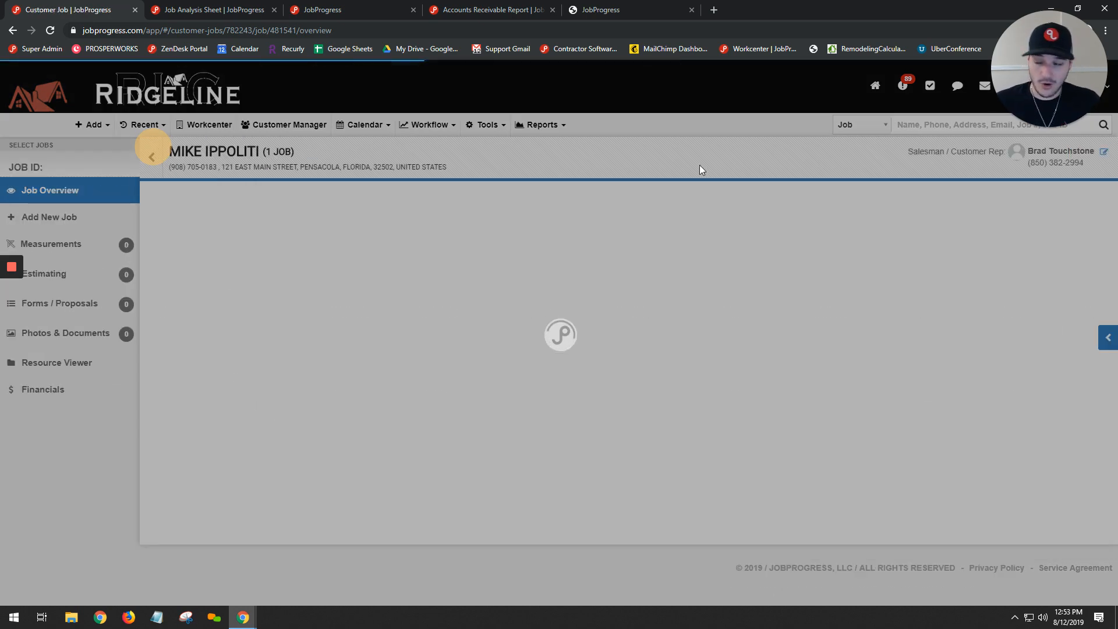